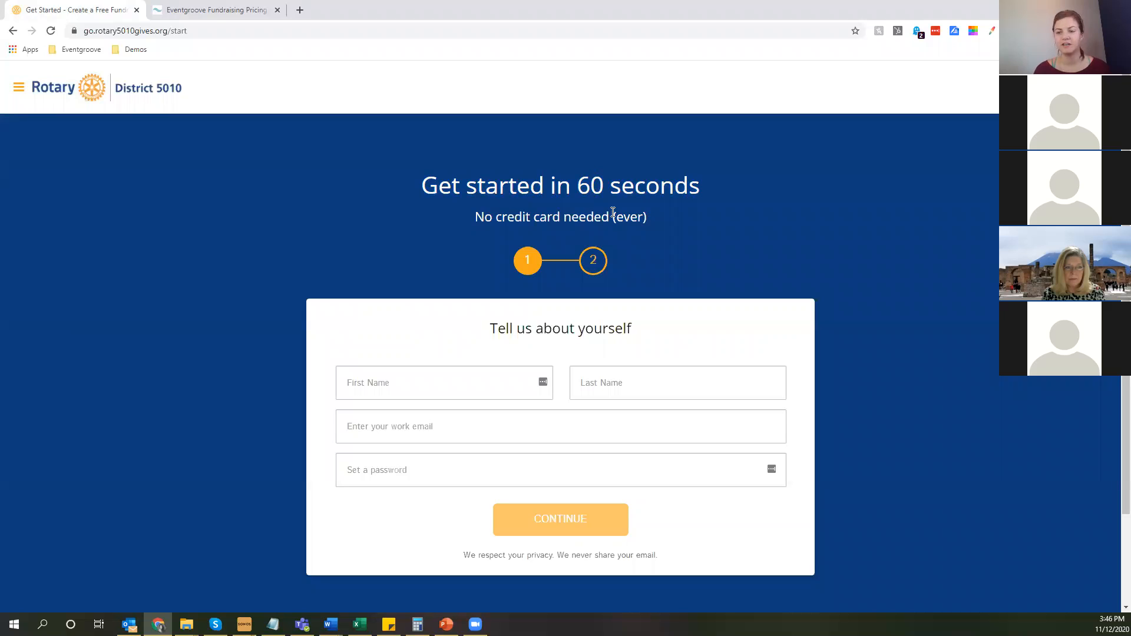
Enter the account holder's first and last name in the sign-up form.
click(464, 375)
key(Tab)
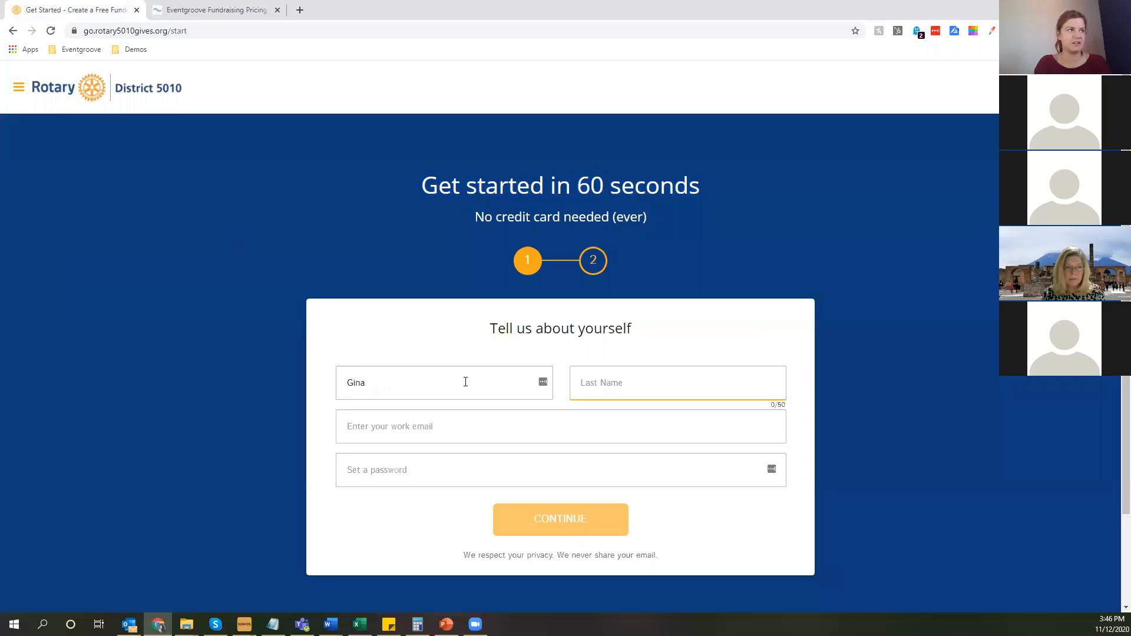
key(Tab)
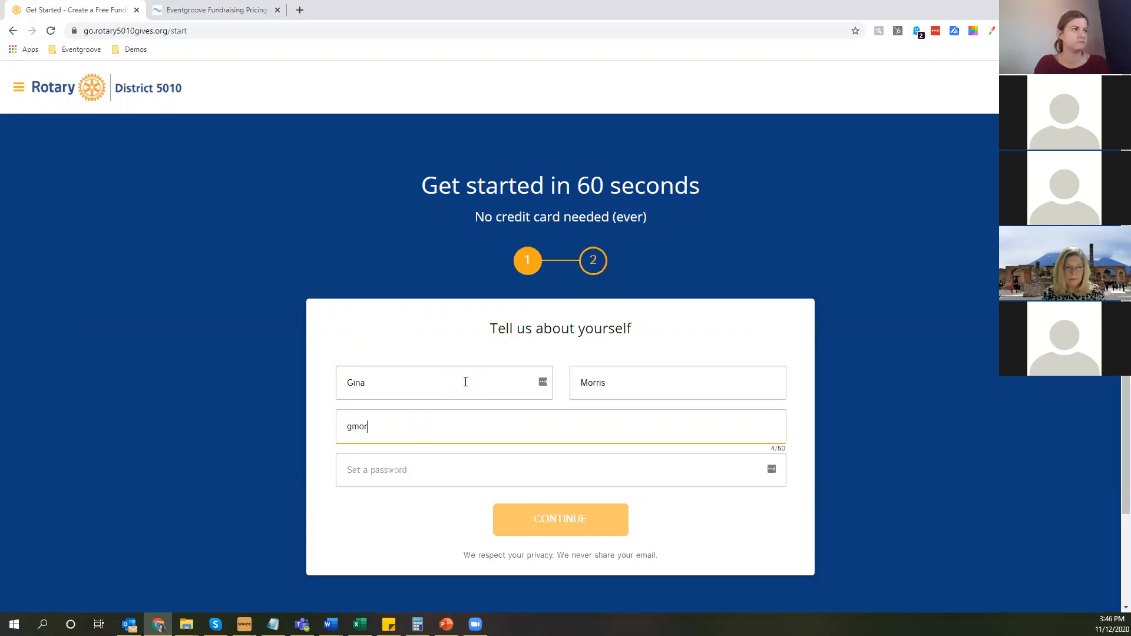
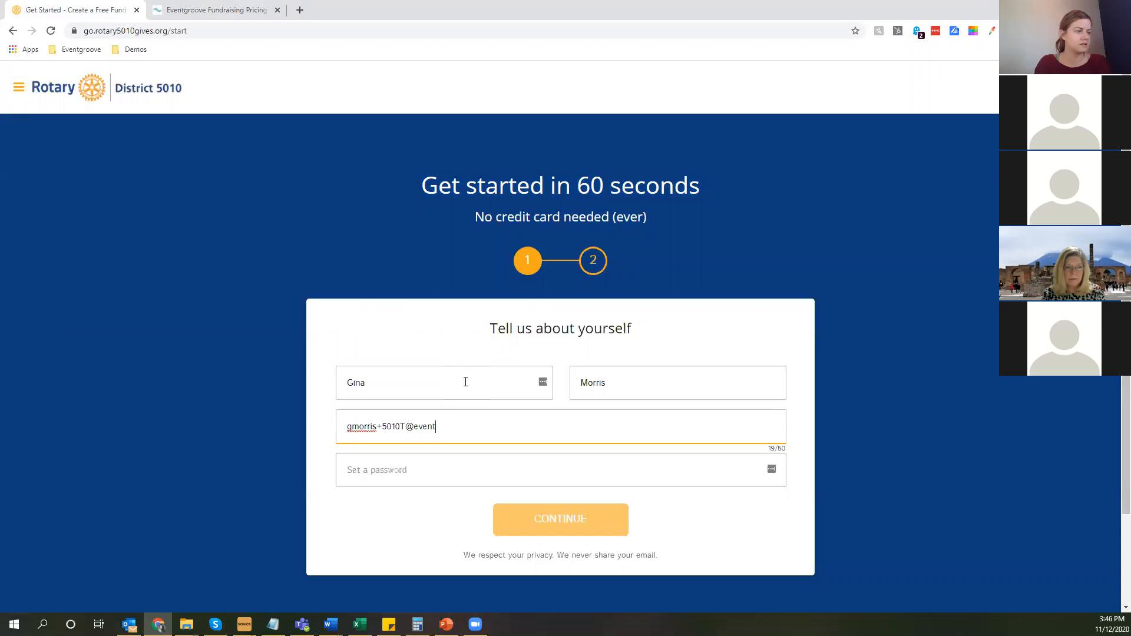
Enter the work email, set the account password and continue to the organization registration.
key(Tab)
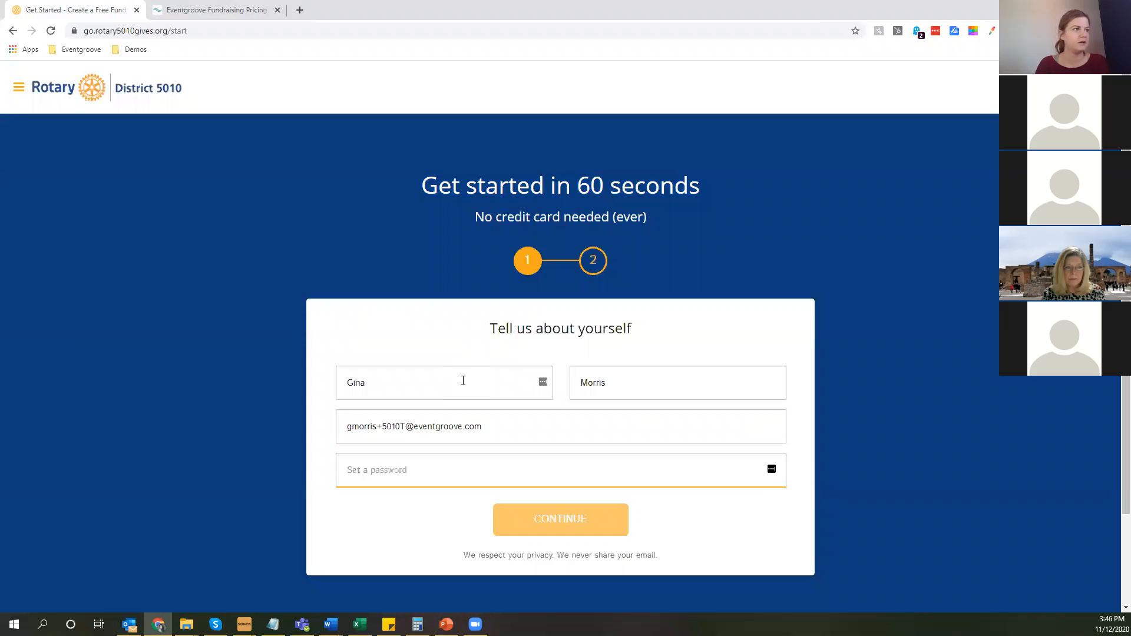
text(••••••••••)
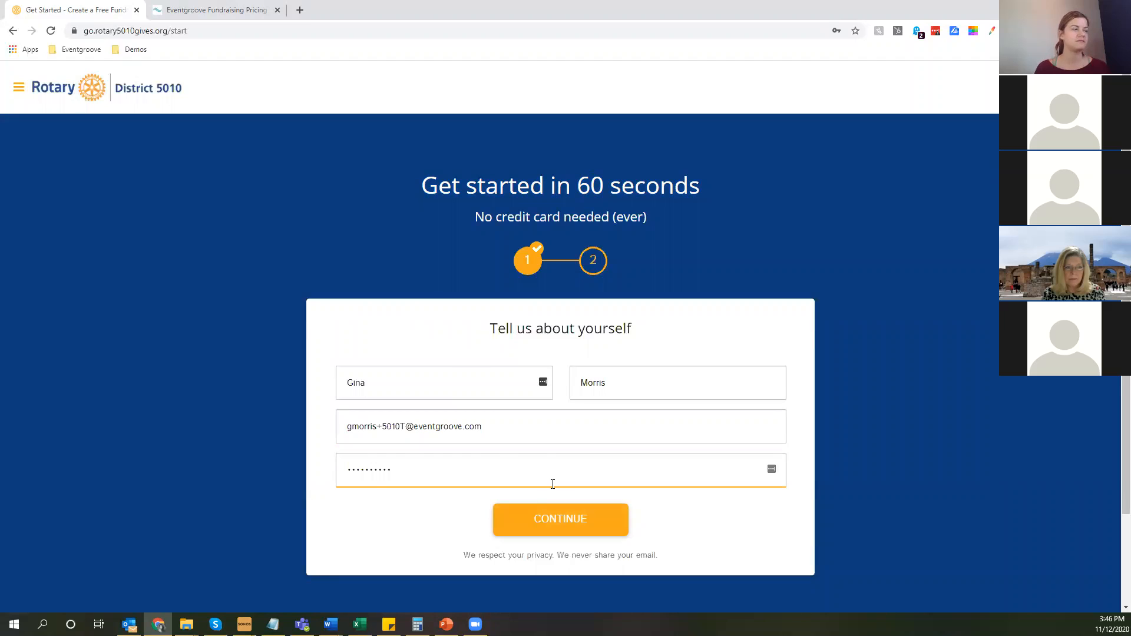
key(Return)
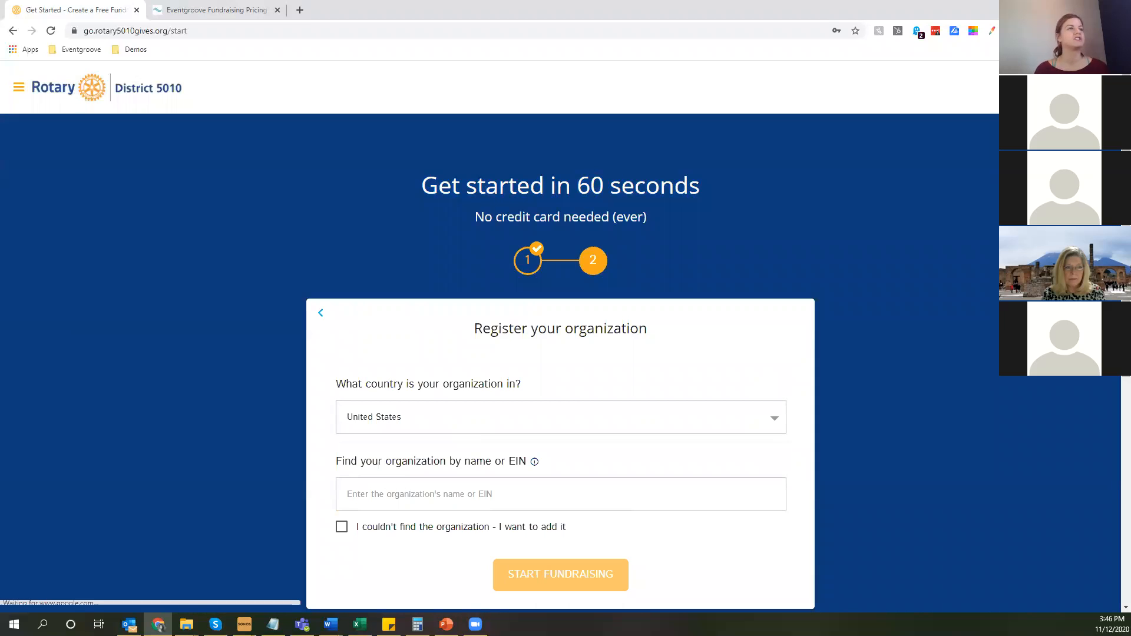
Search the United States organizations for "fairbanks rotary", look through the suggestions and clear the search.
scroll(560, 412, down, 1)
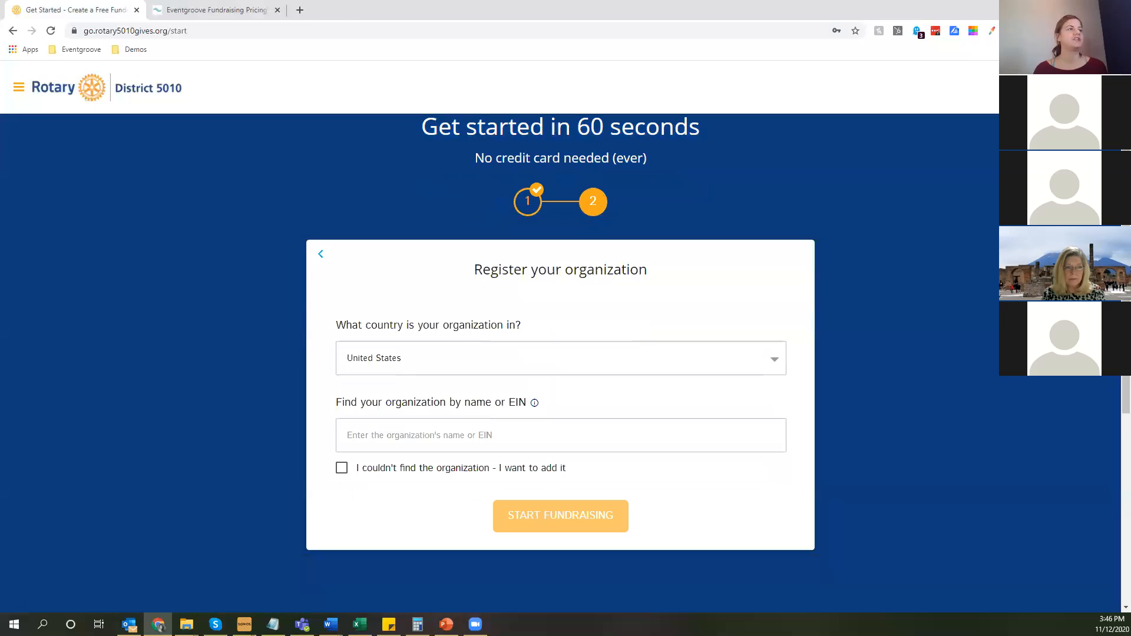
click(558, 441)
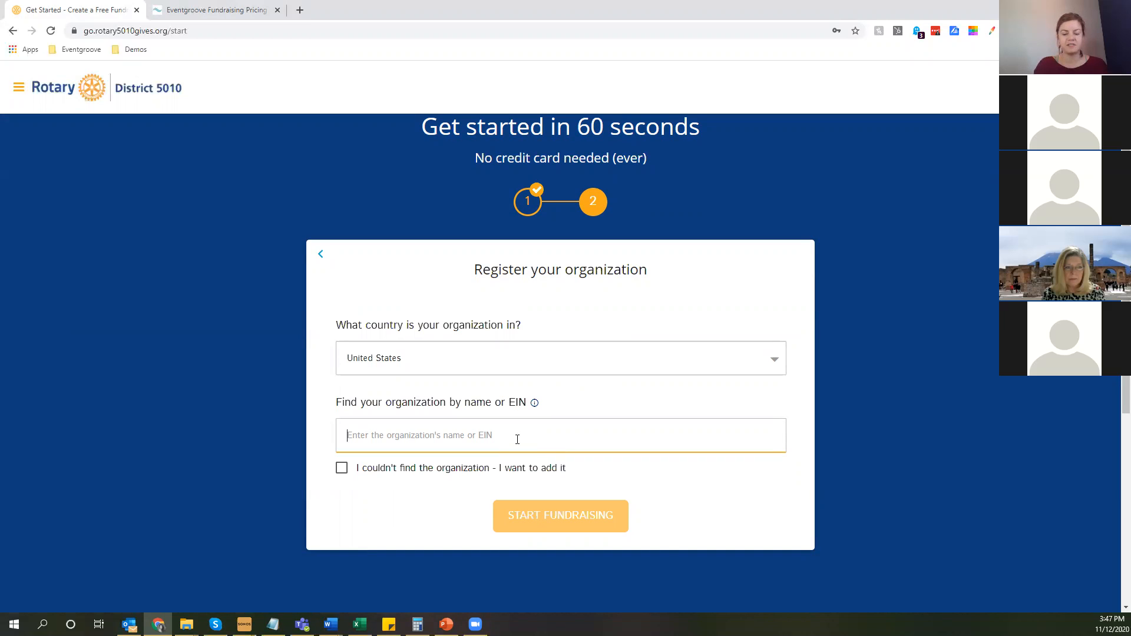
text(fai)
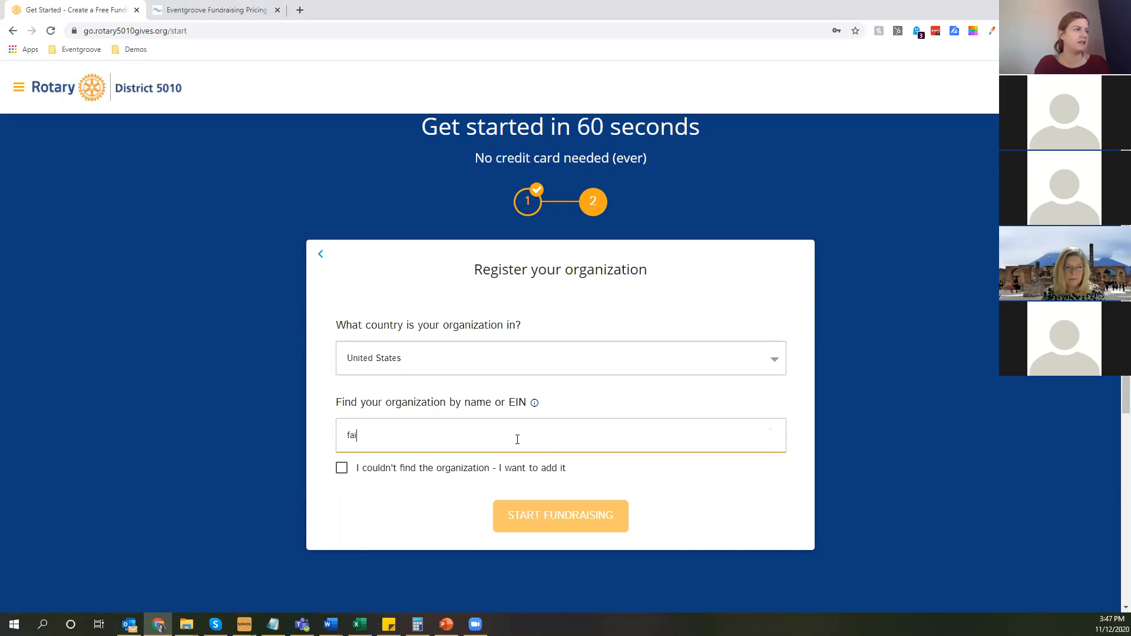
text(rbanks rota)
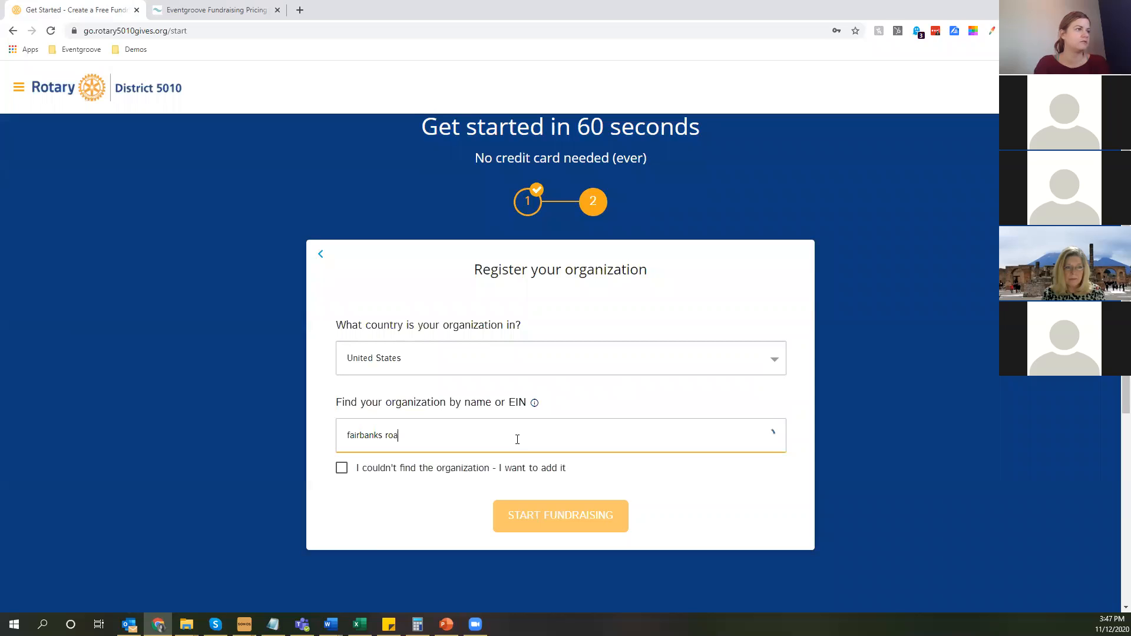
text(ry)
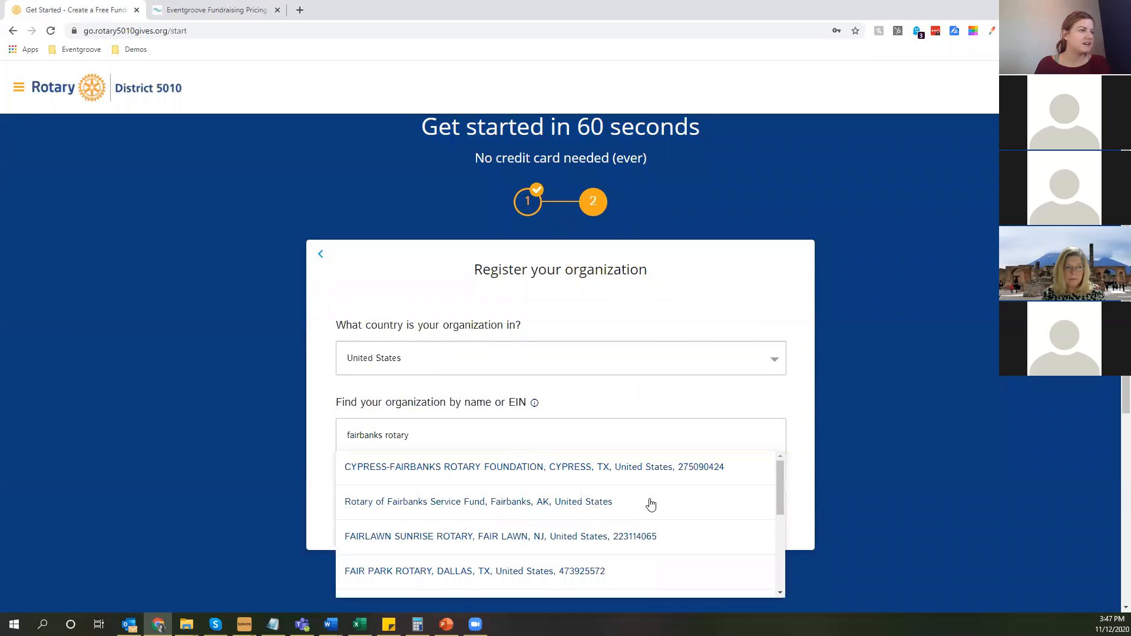
scroll(650, 505, down, 2)
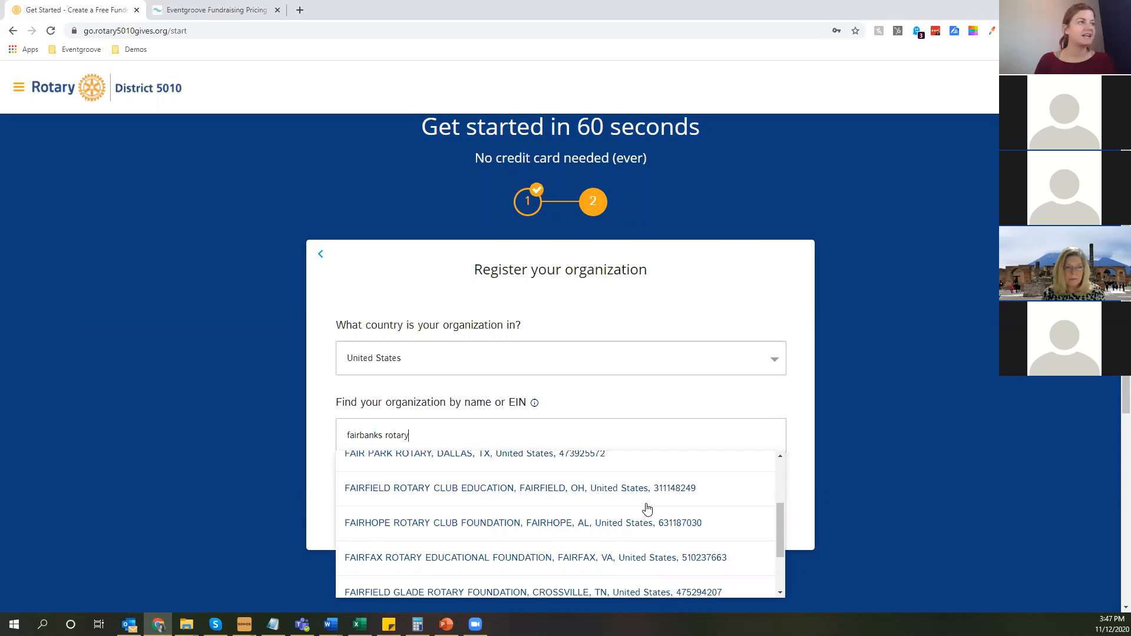
scroll(648, 508, down, 1)
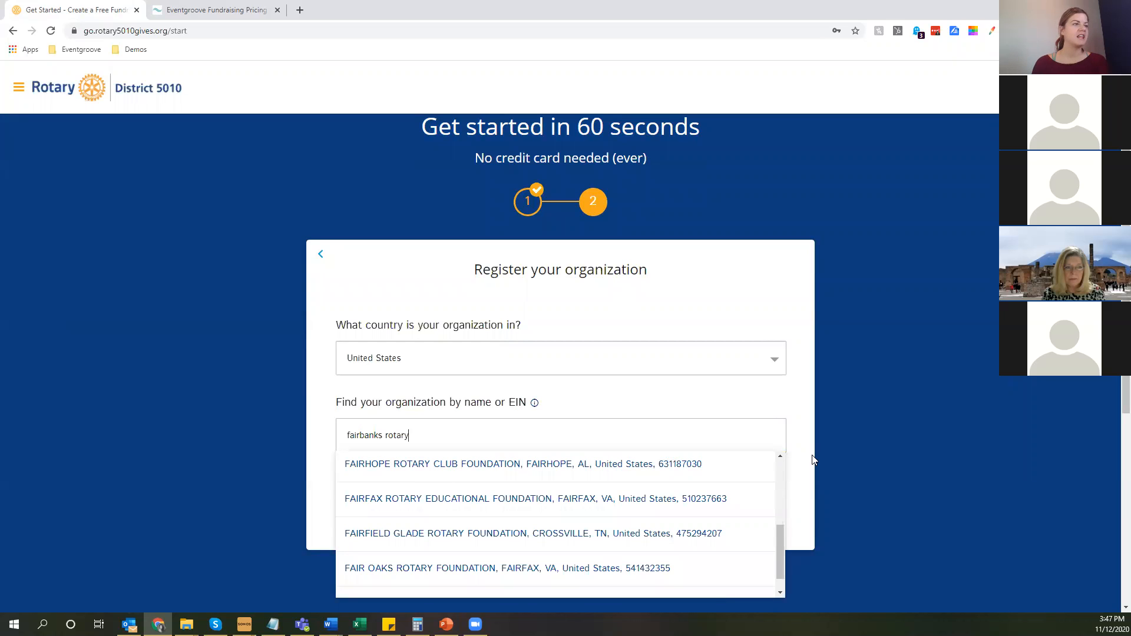
click(444, 435)
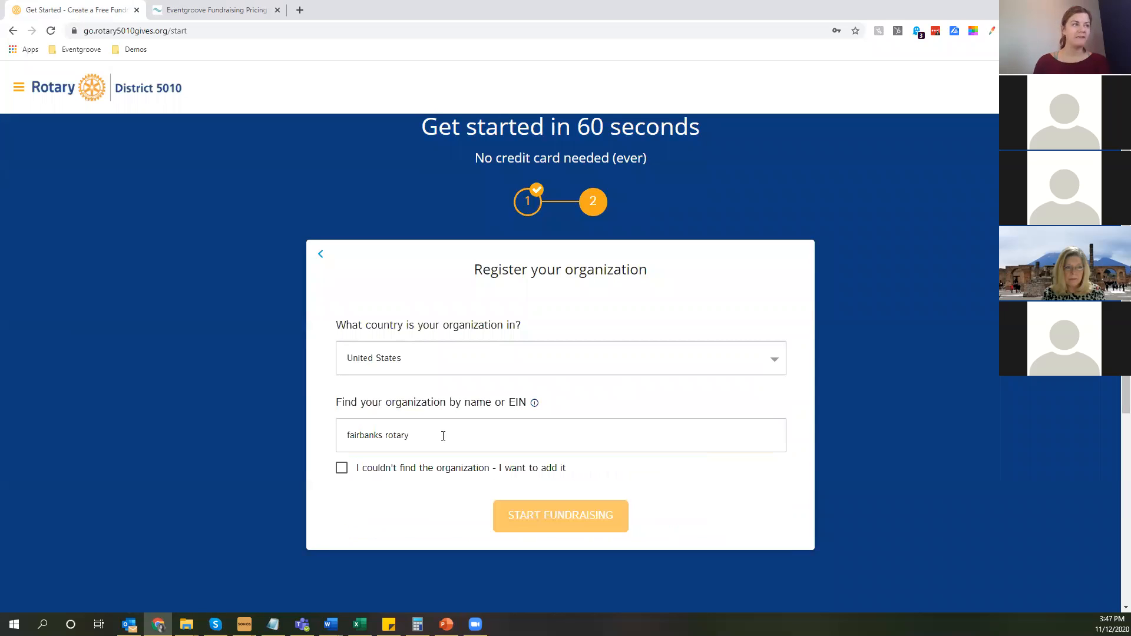
click(443, 436)
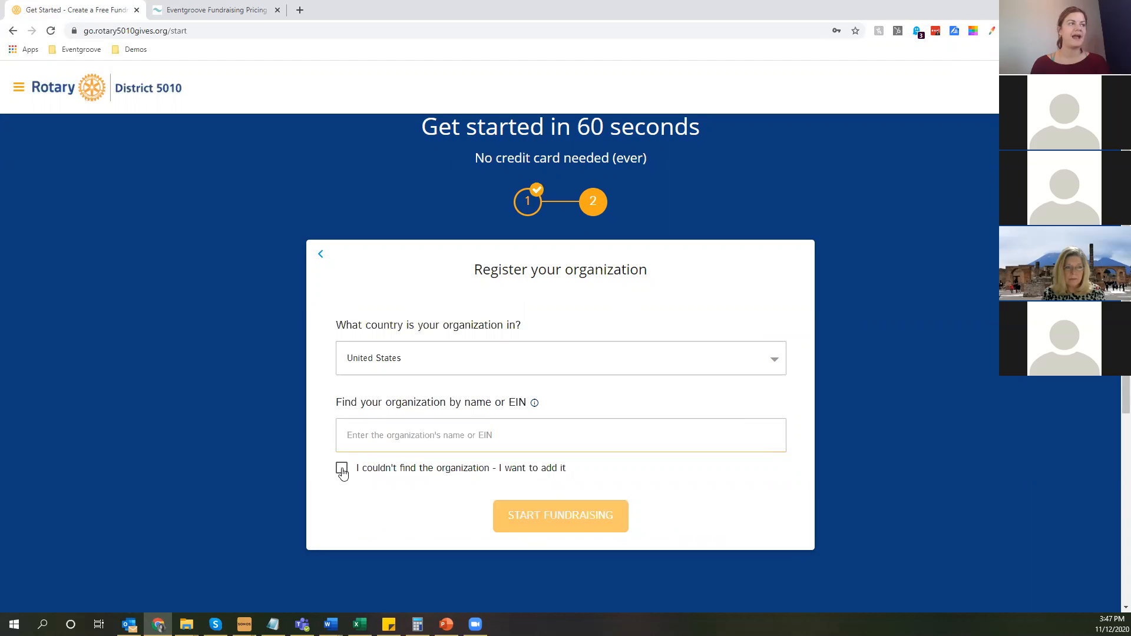
Choose to add an organization that could not be found and set its state to AK.
click(342, 469)
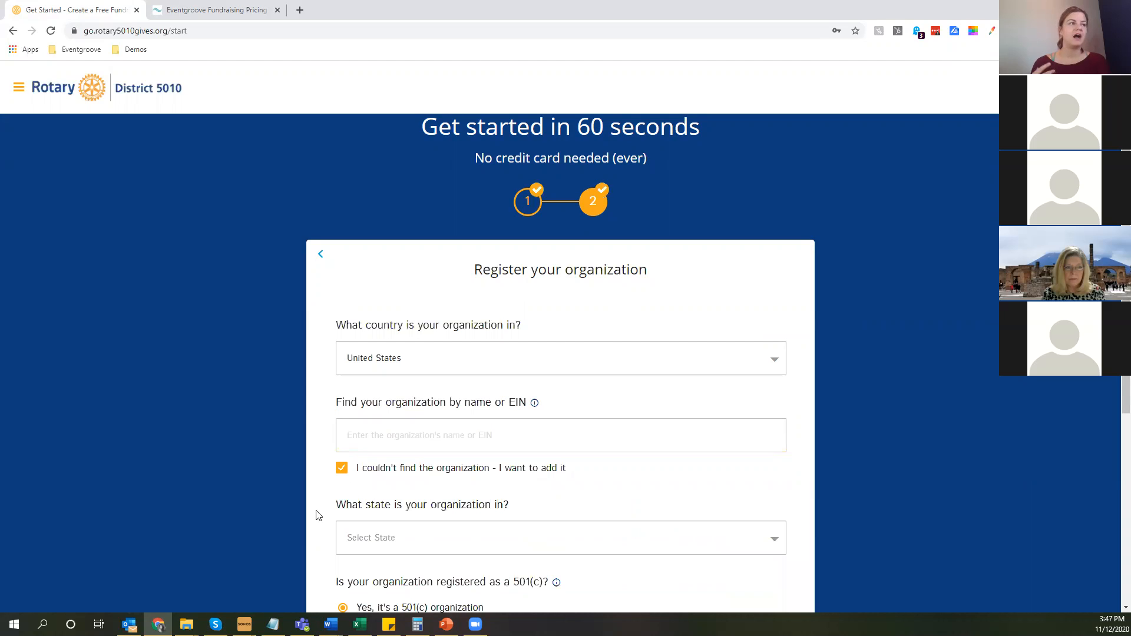
scroll(317, 516, down, 2)
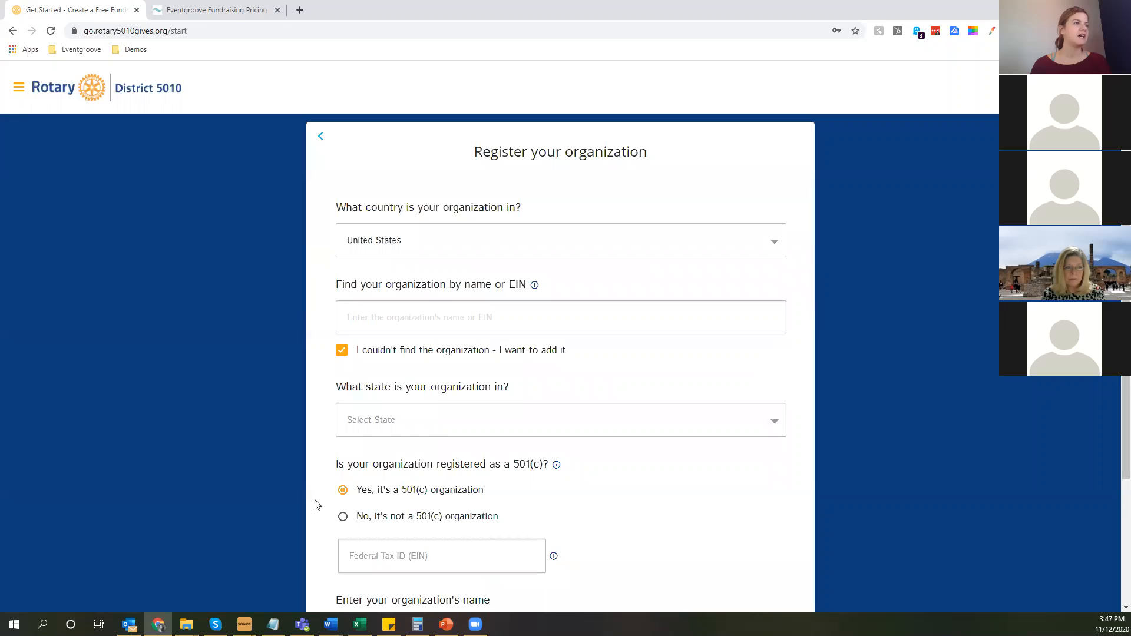
scroll(318, 448, down, 2)
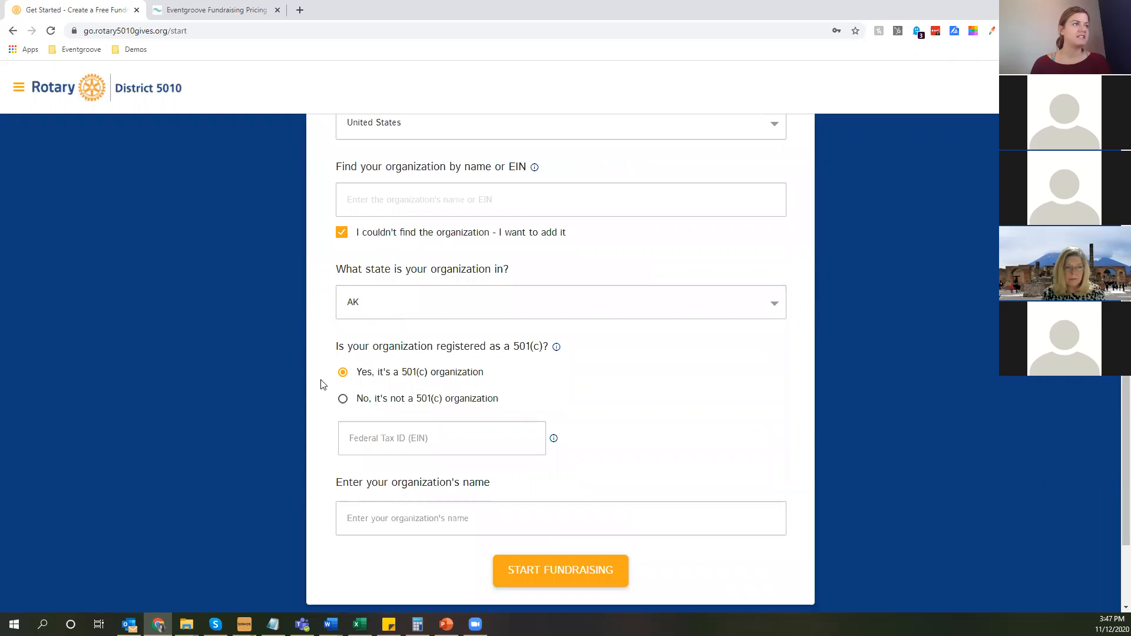
Enter the federal tax ID (EIN) for the 501(c) organization.
click(438, 435)
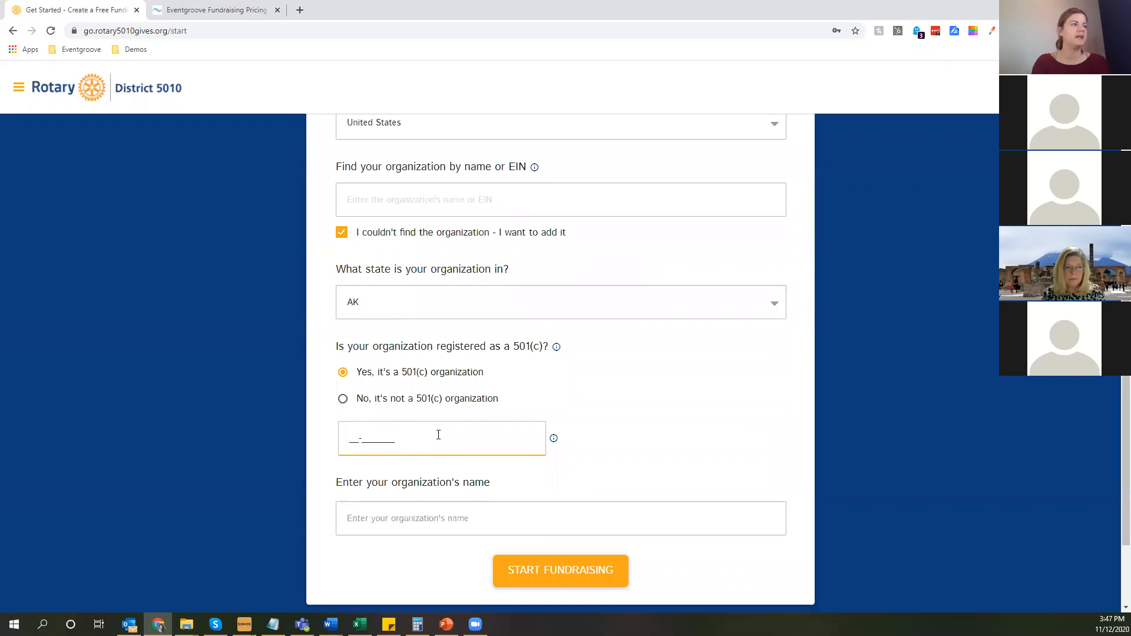
text(99-00000)
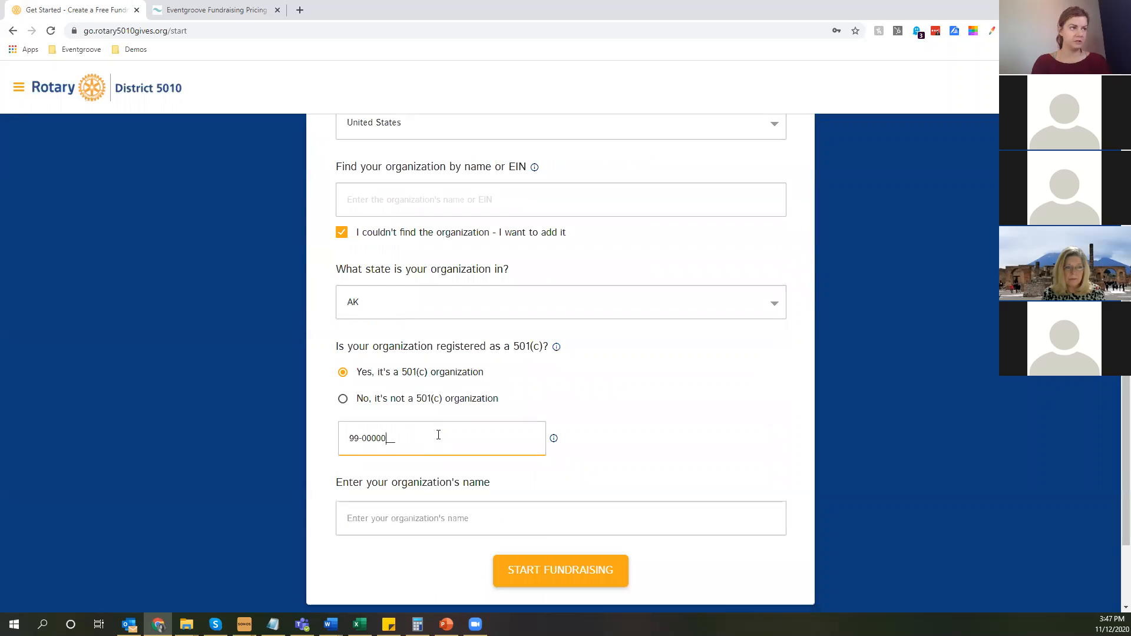
text(00)
click(609, 436)
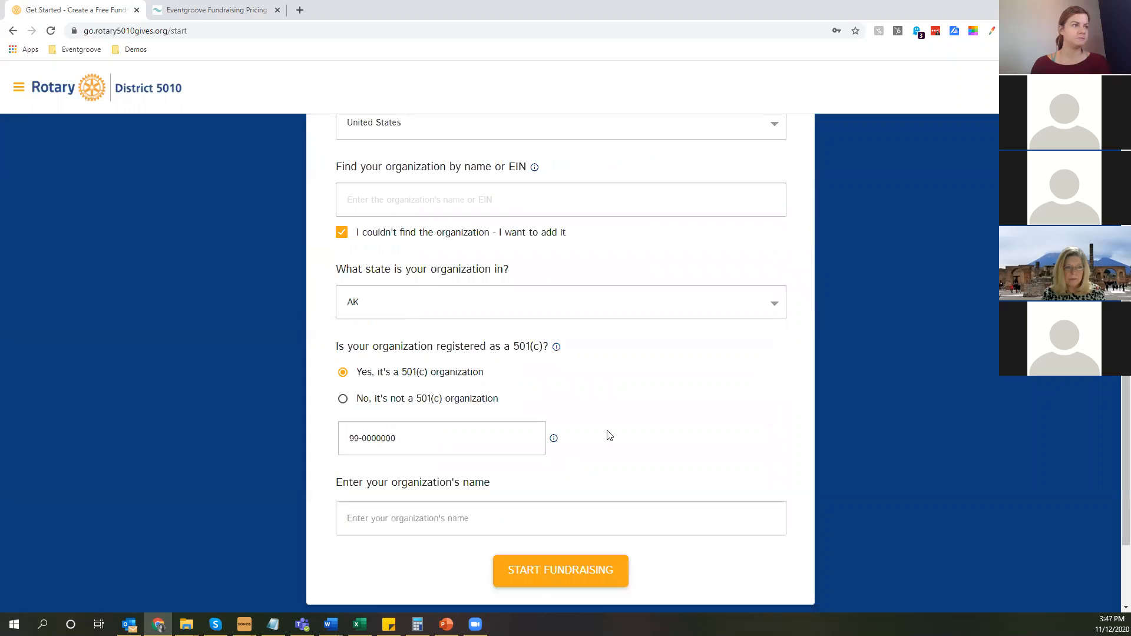
Name the organization "5010 Rotary Club Training" and submit the registration to start fundraising.
click(512, 520)
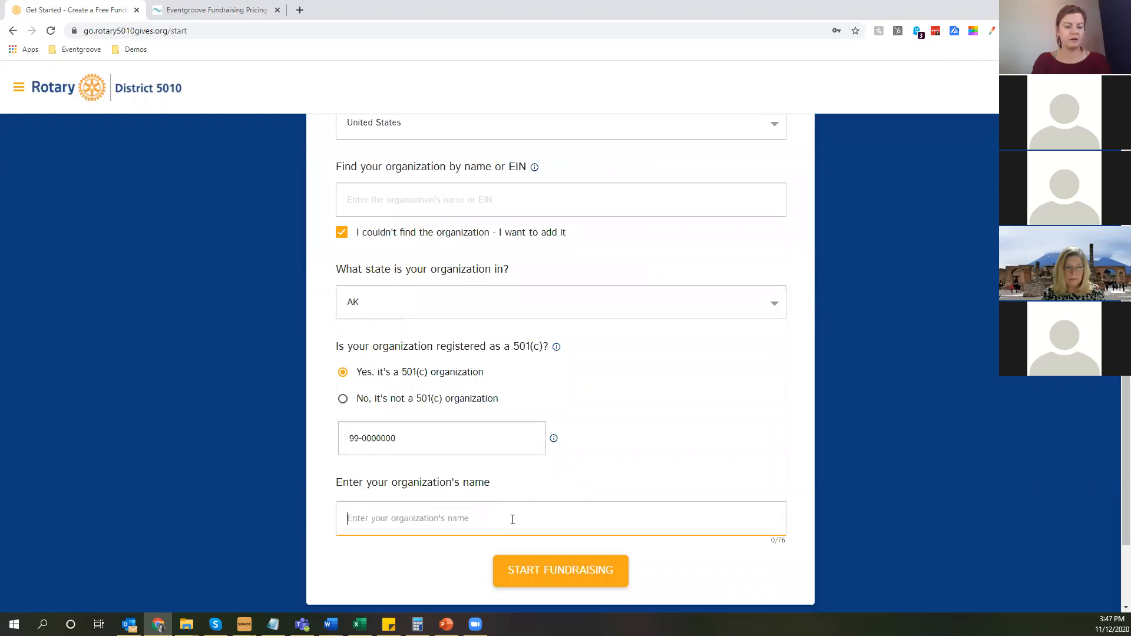
text(5010 )
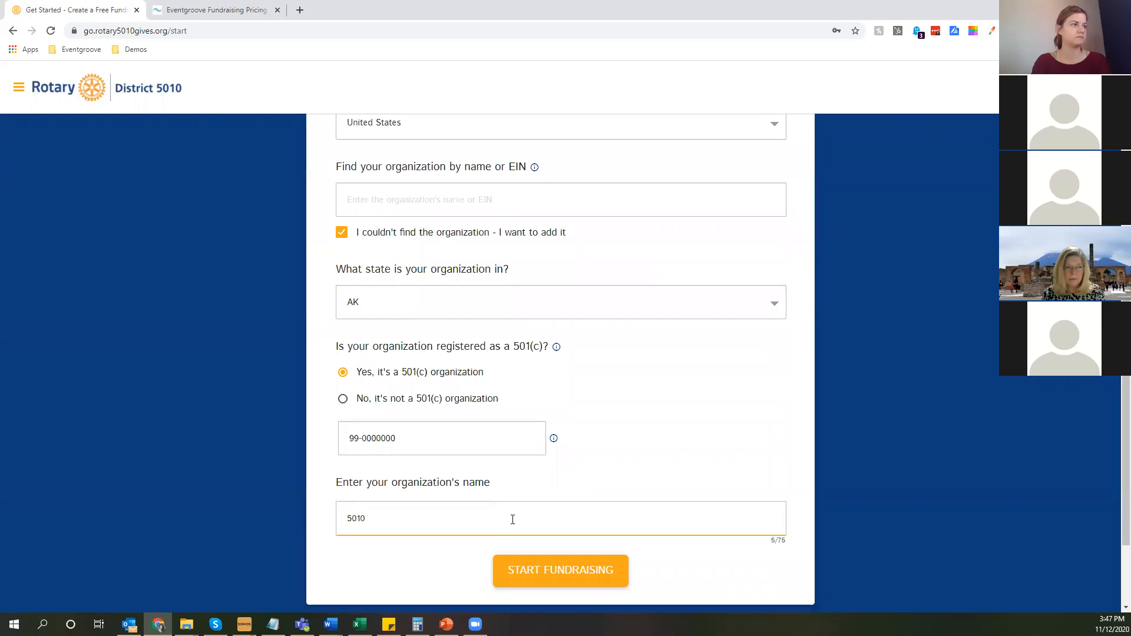
text(Rotary Club Training)
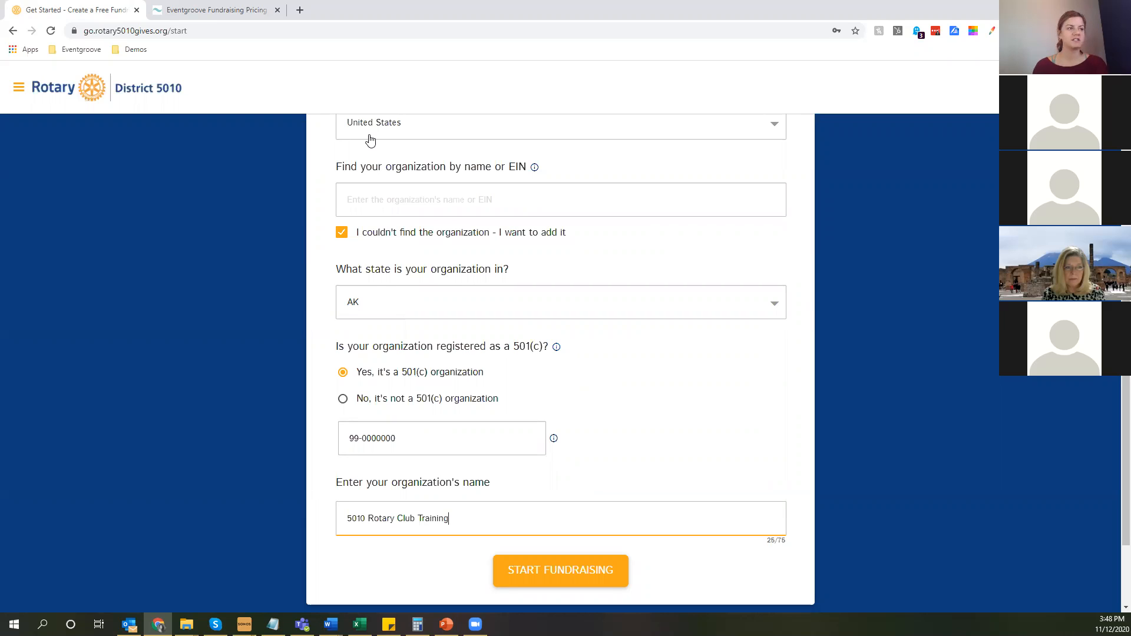
click(615, 586)
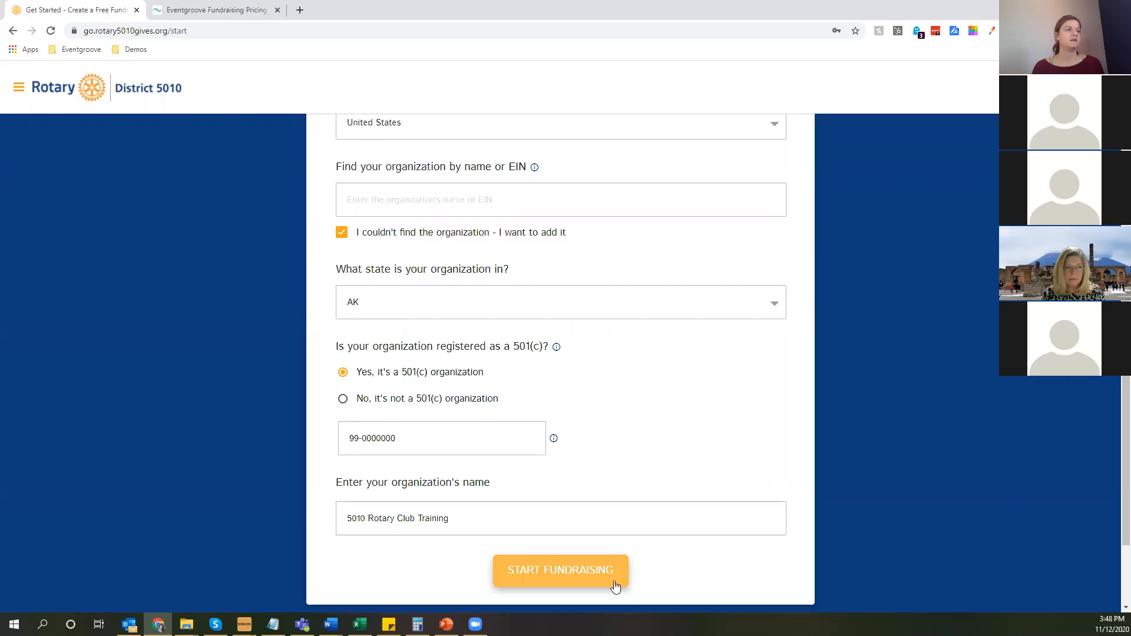
click(615, 586)
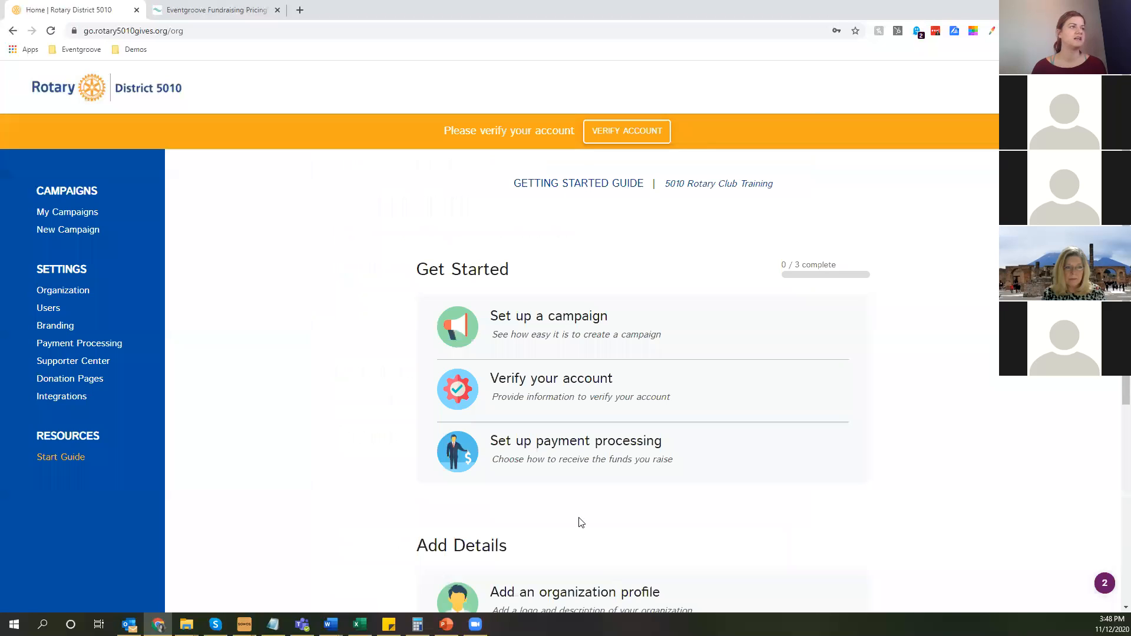
Examine the Get Started and Add Details tasks in the getting started guide, along with the campaign and settings navigation.
scroll(581, 523, down, 4)
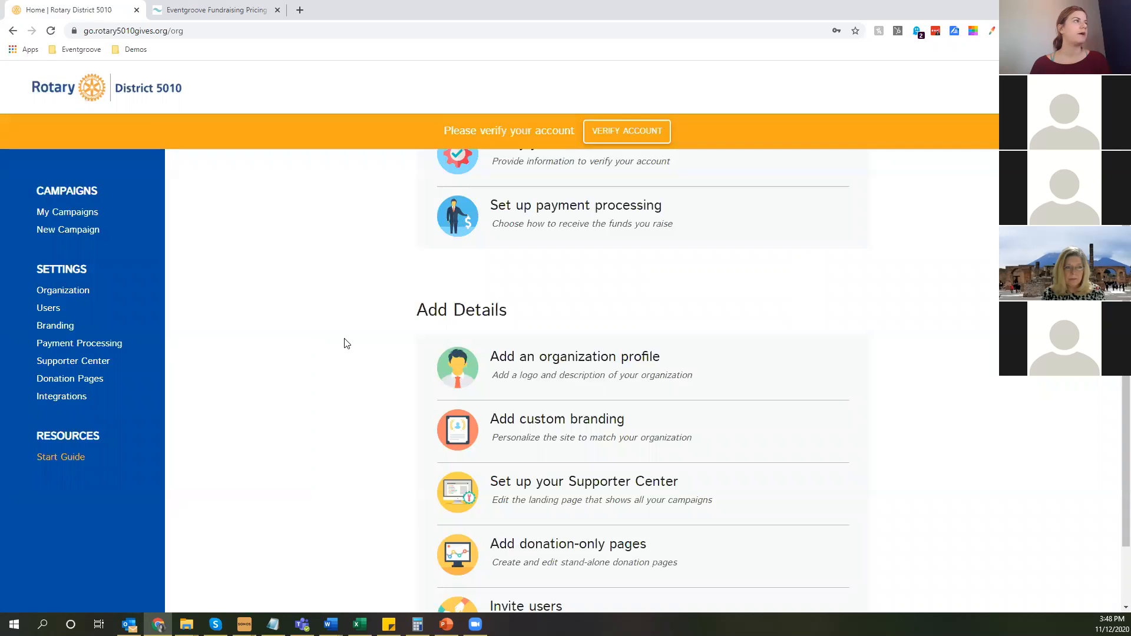
key(ctrl+plus)
key(ctrl+plus)
key(ctrl+plus)
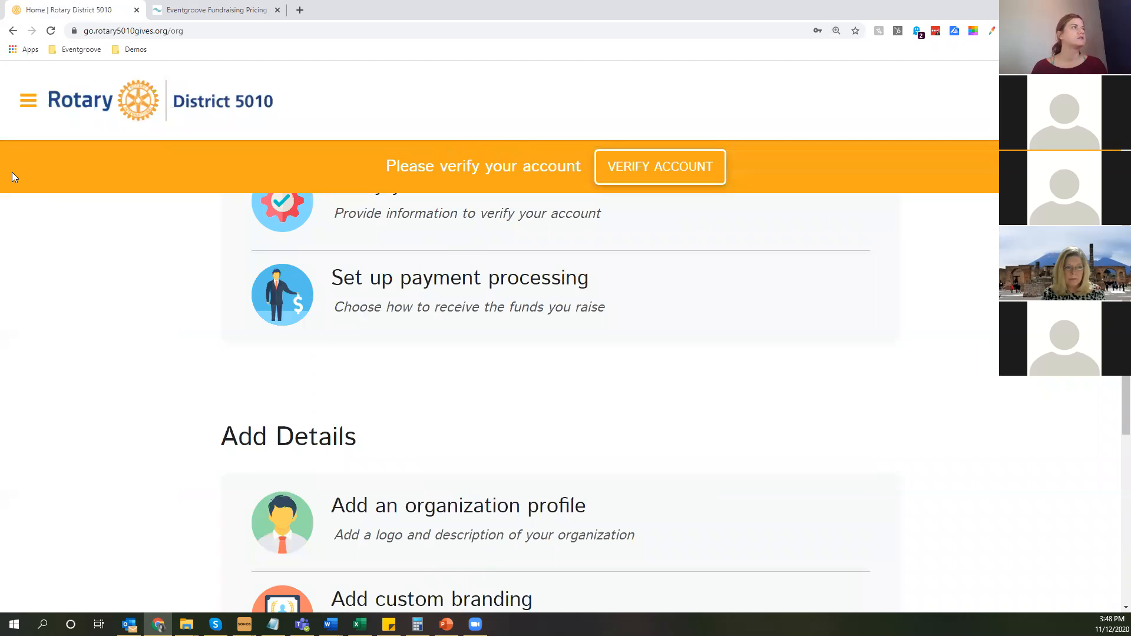
click(33, 108)
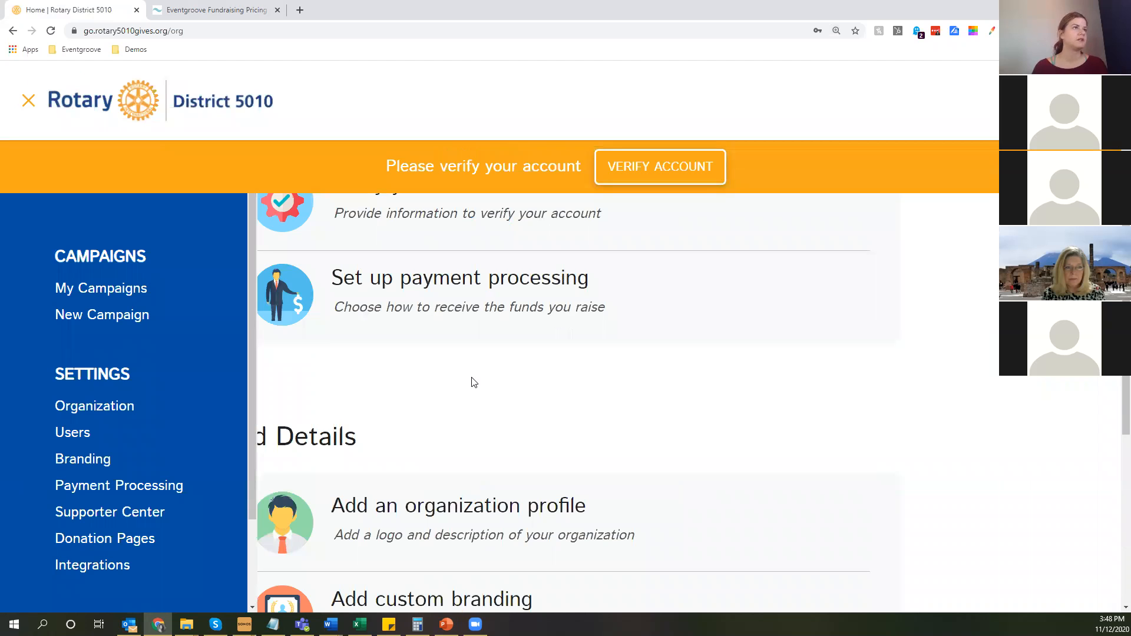
key(ctrl+minus)
key(ctrl+minus)
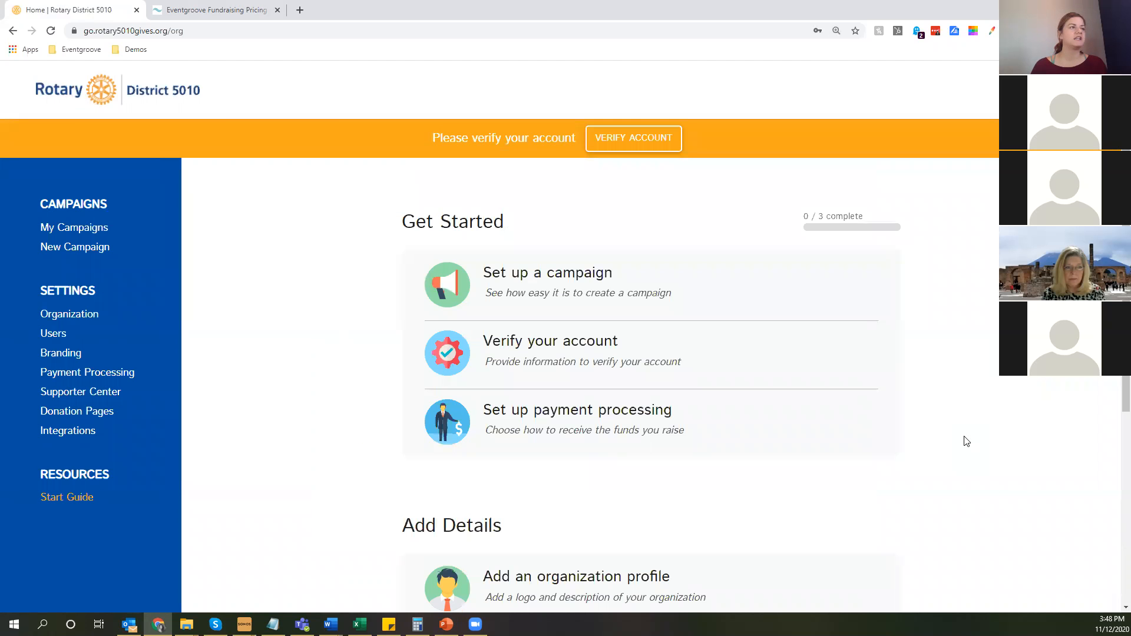
scroll(607, 570, up, 1)
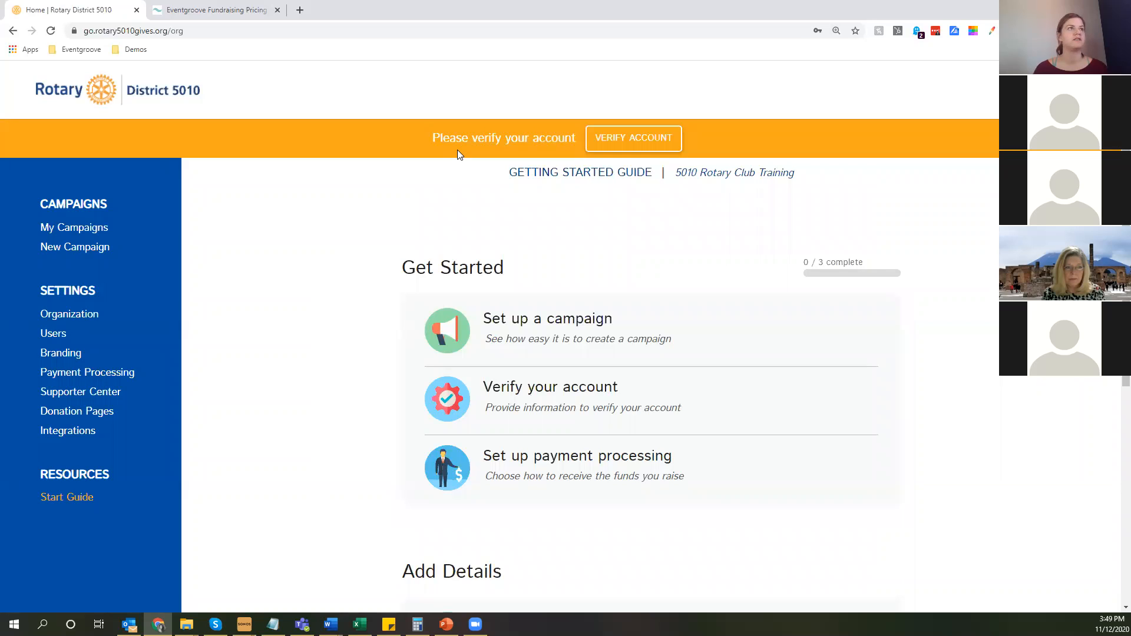
Open account verification and examine what is required to verify the organization's 501(c)(3) status.
click(637, 143)
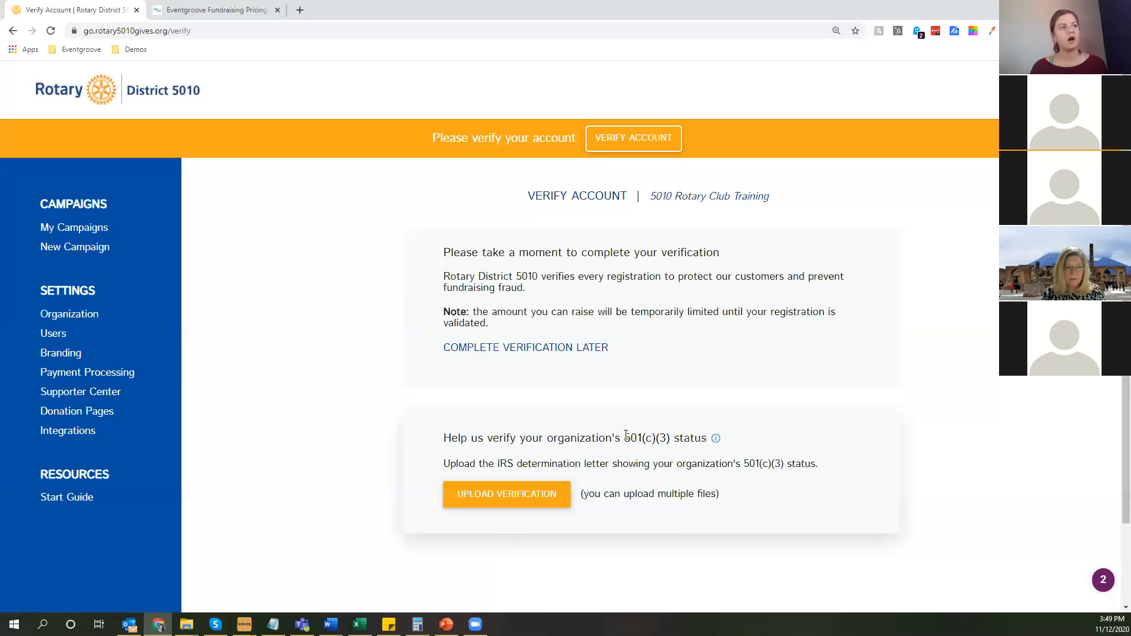
drag(656, 438, 673, 437)
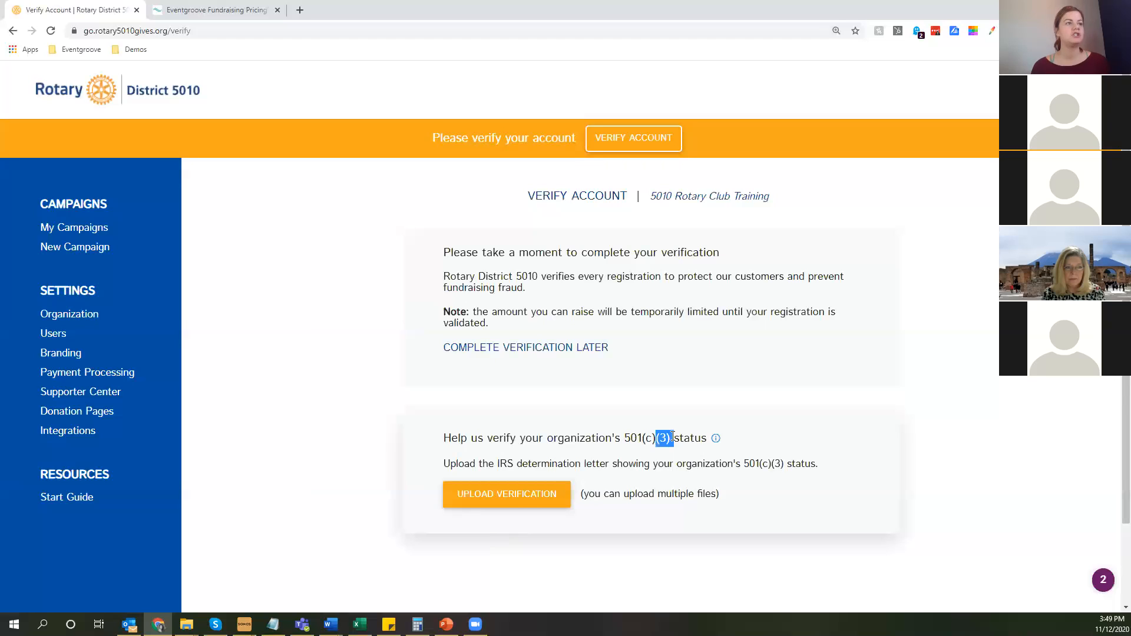
click(657, 441)
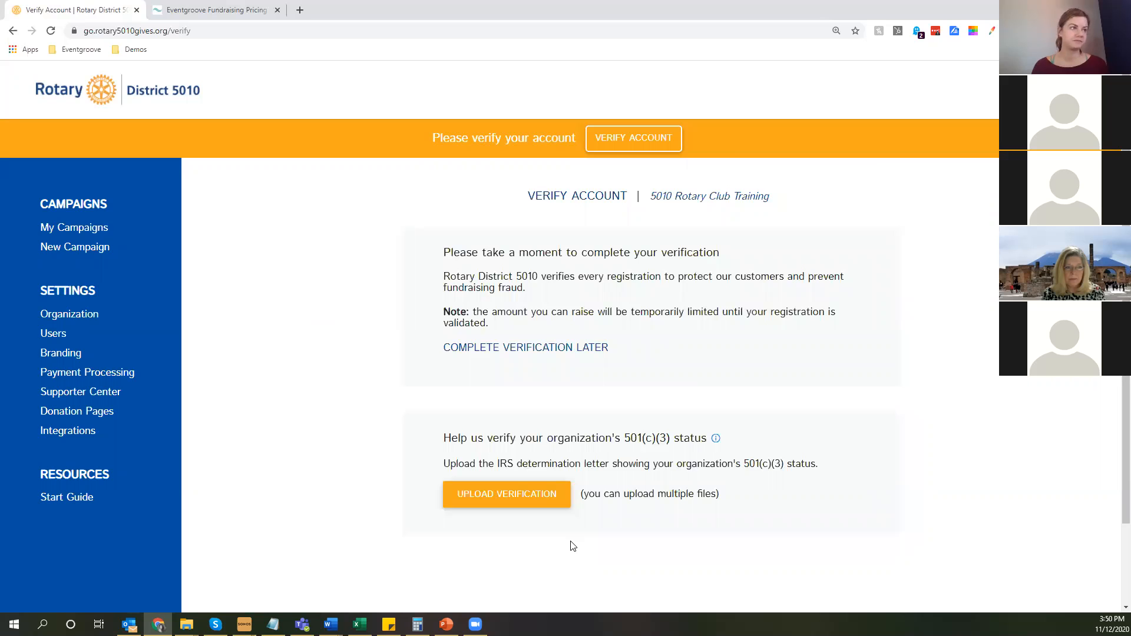
Upload global6400 as the 501(c)(3) verification document and submit the account verification.
click(541, 494)
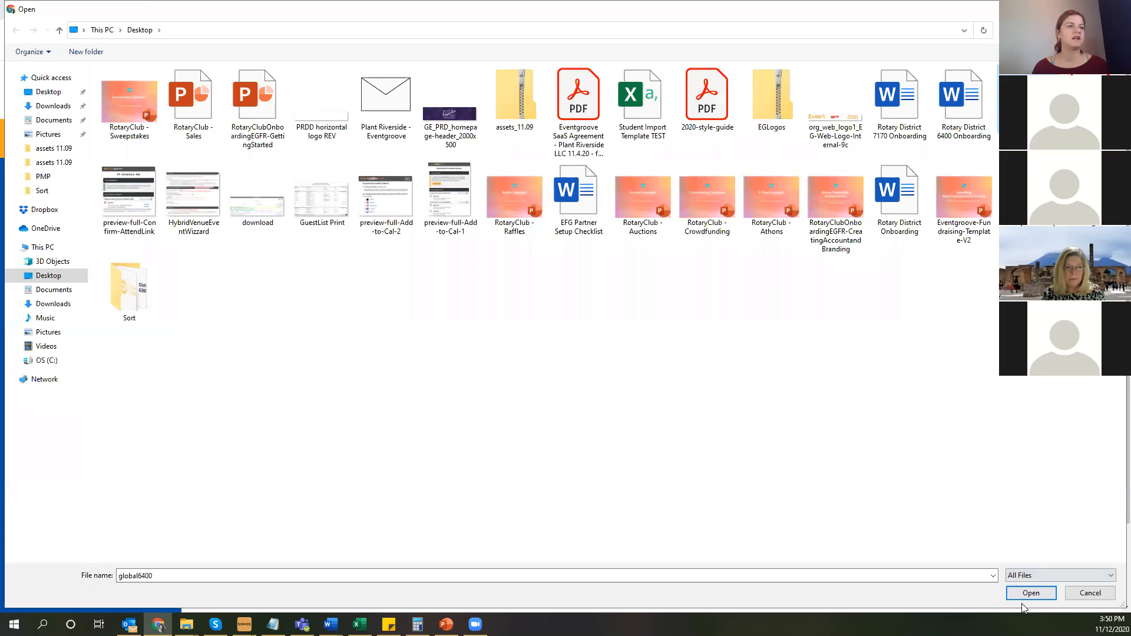
click(1030, 594)
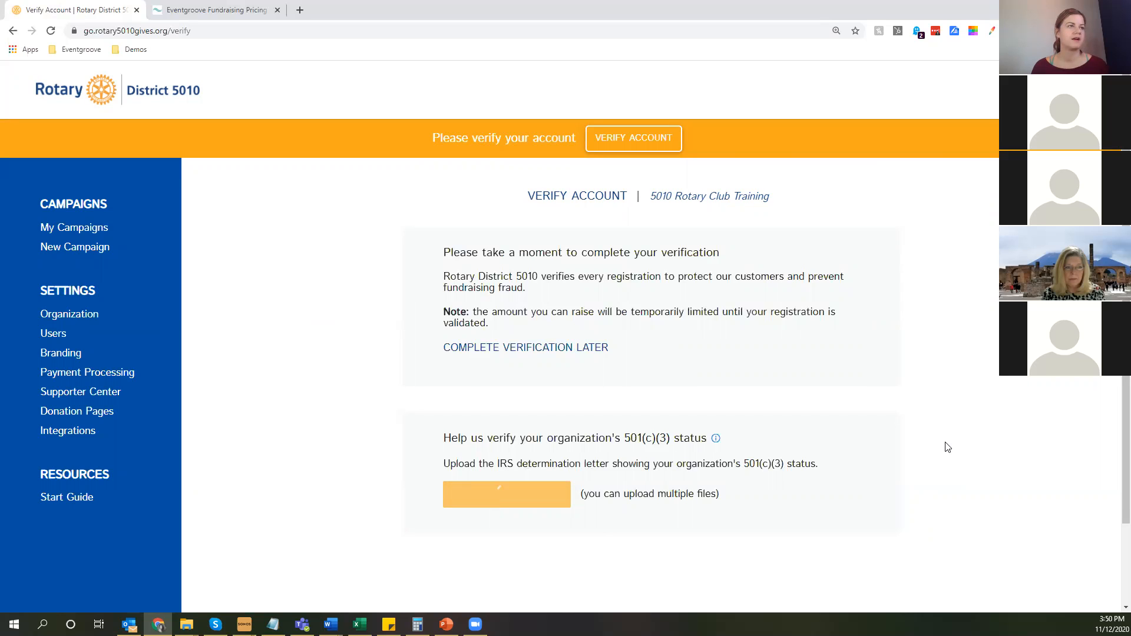
scroll(948, 447, down, 1)
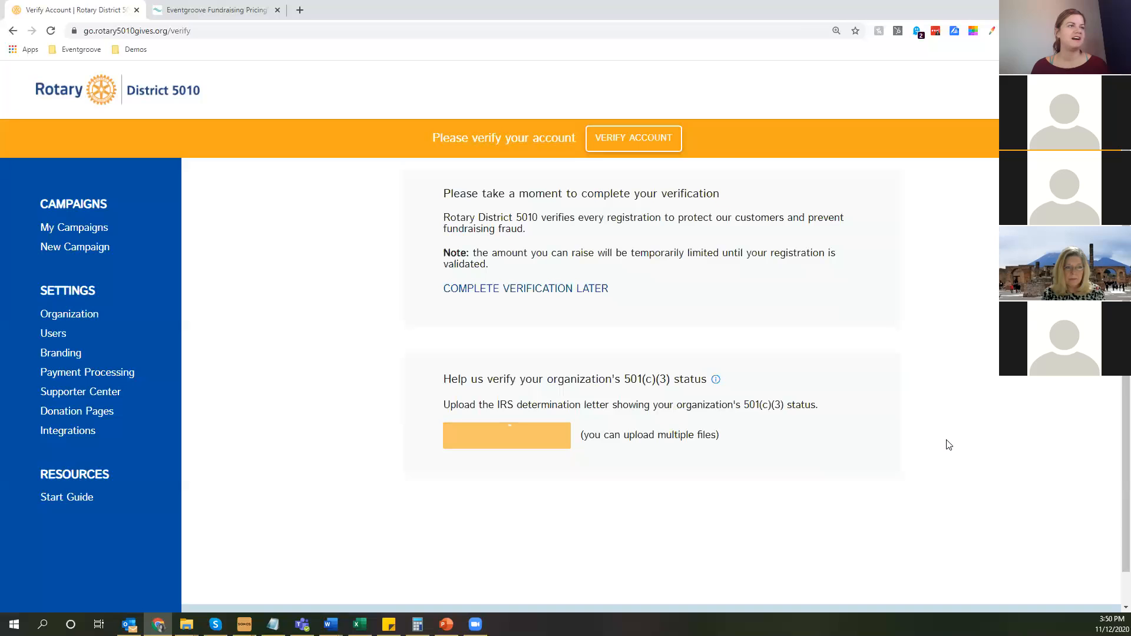
scroll(942, 466, up, 1)
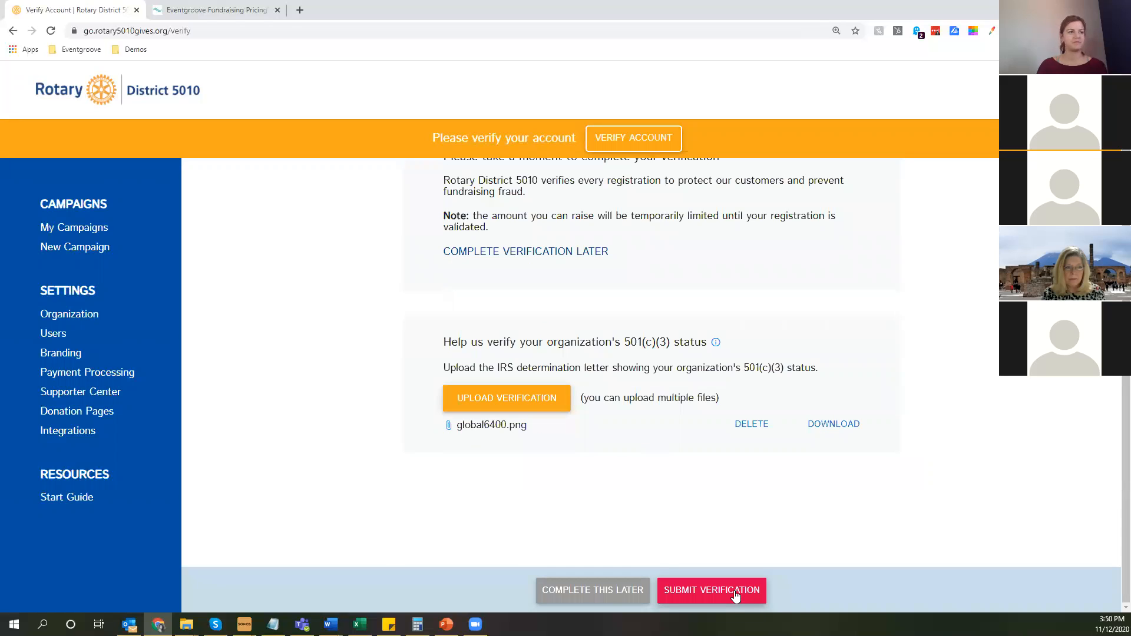
click(702, 591)
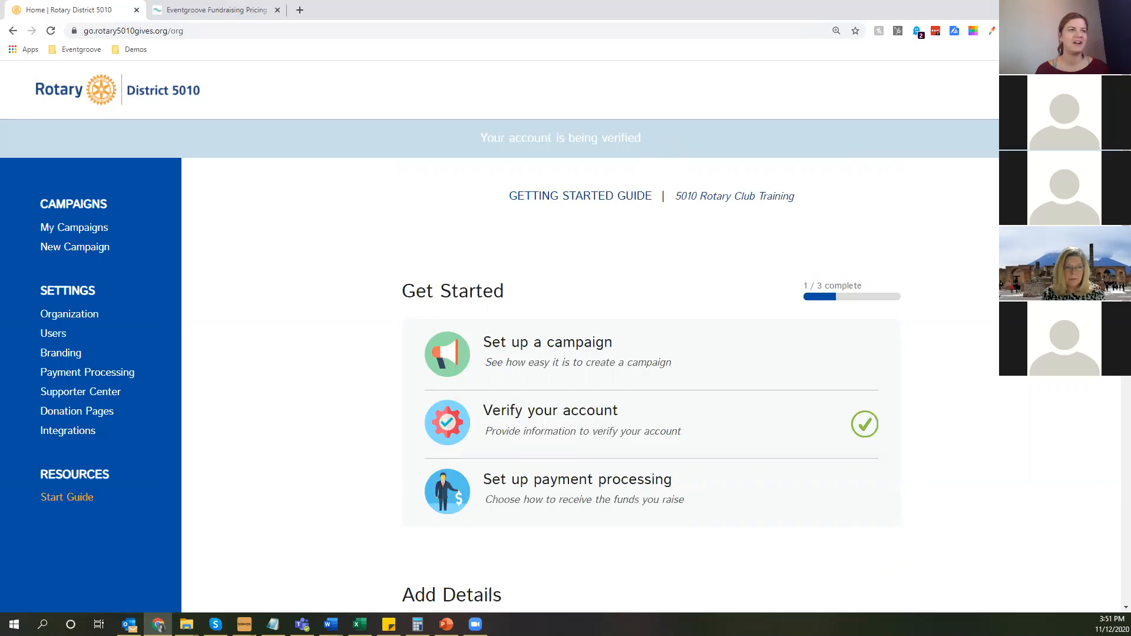
Open the organization's payment processing settings and look at the sign-up form for creating a Stripe account.
scroll(592, 402, down, 1)
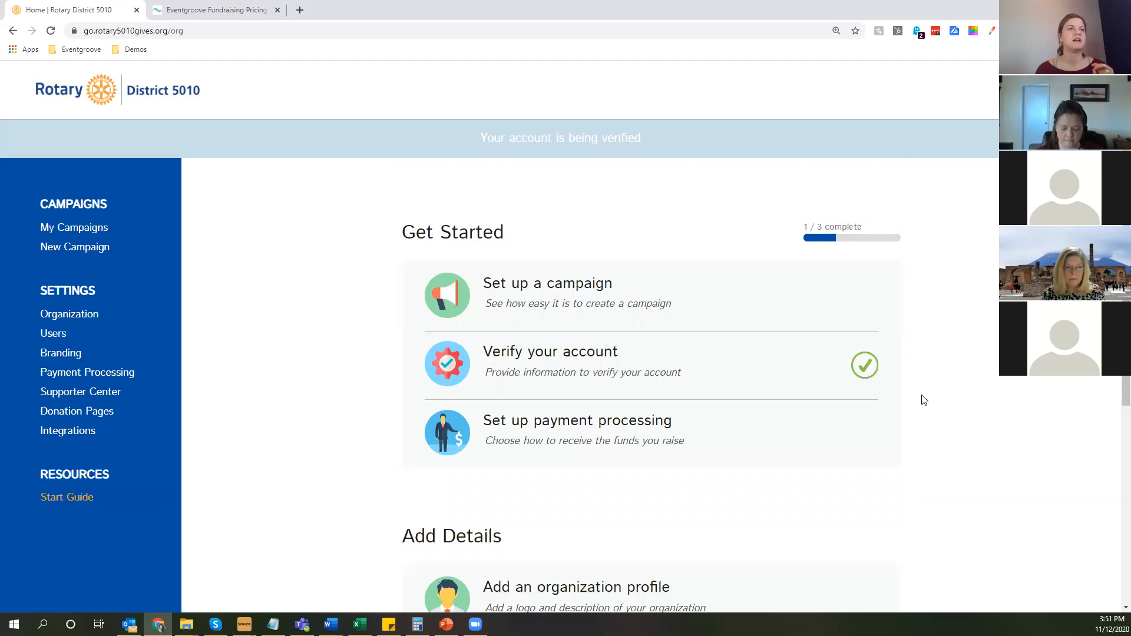
scroll(924, 400, down, 3)
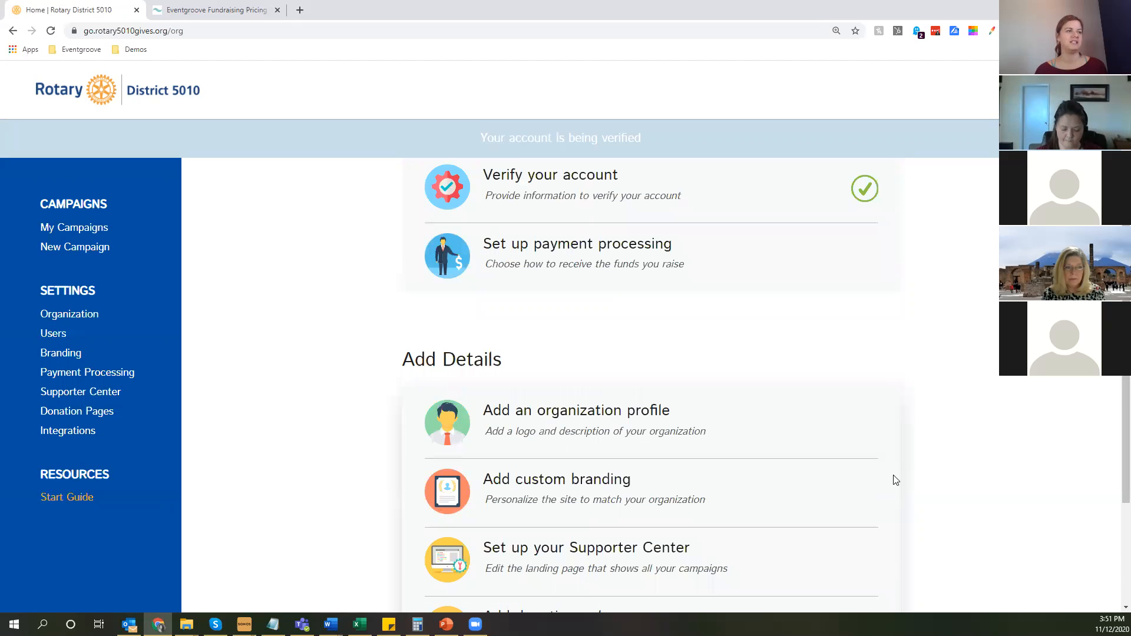
scroll(890, 498, down, 1)
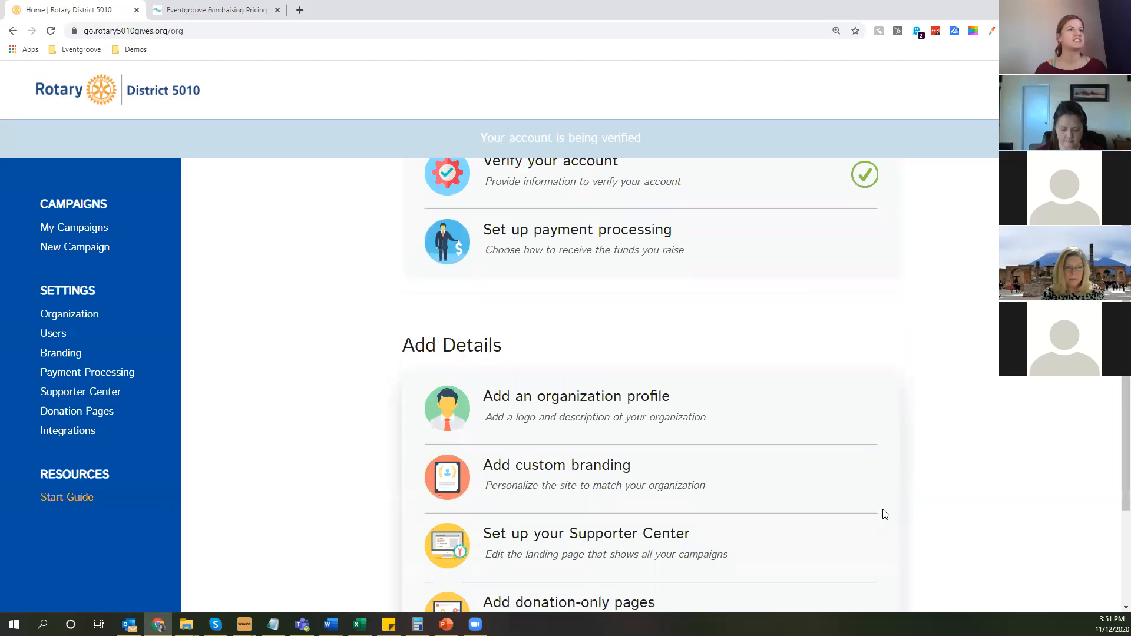
scroll(620, 403, up, 2)
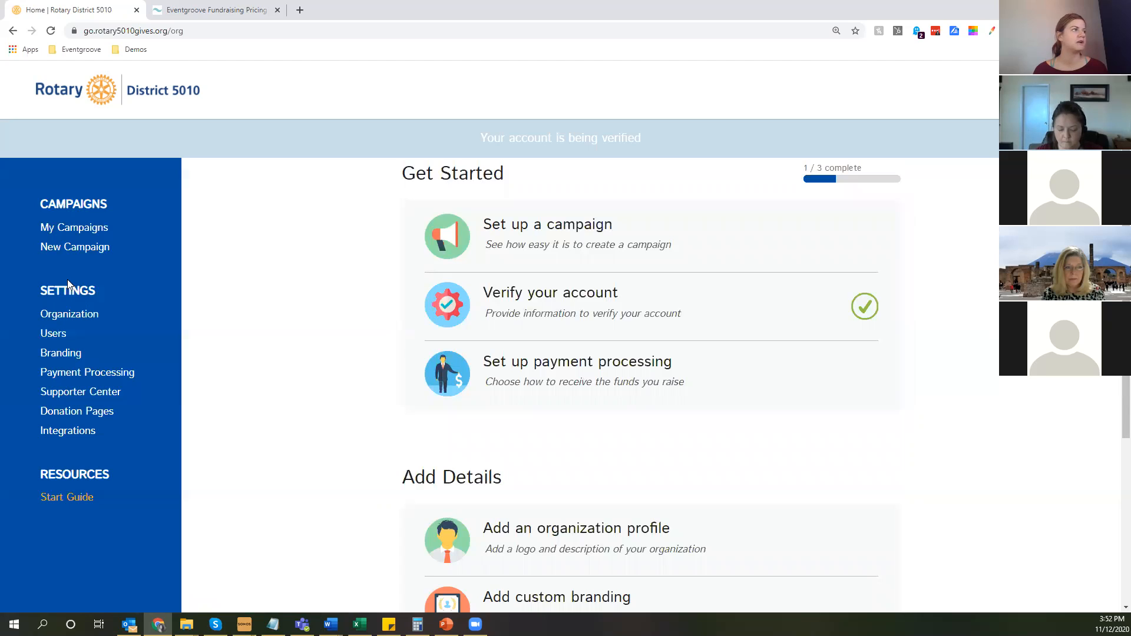
click(99, 382)
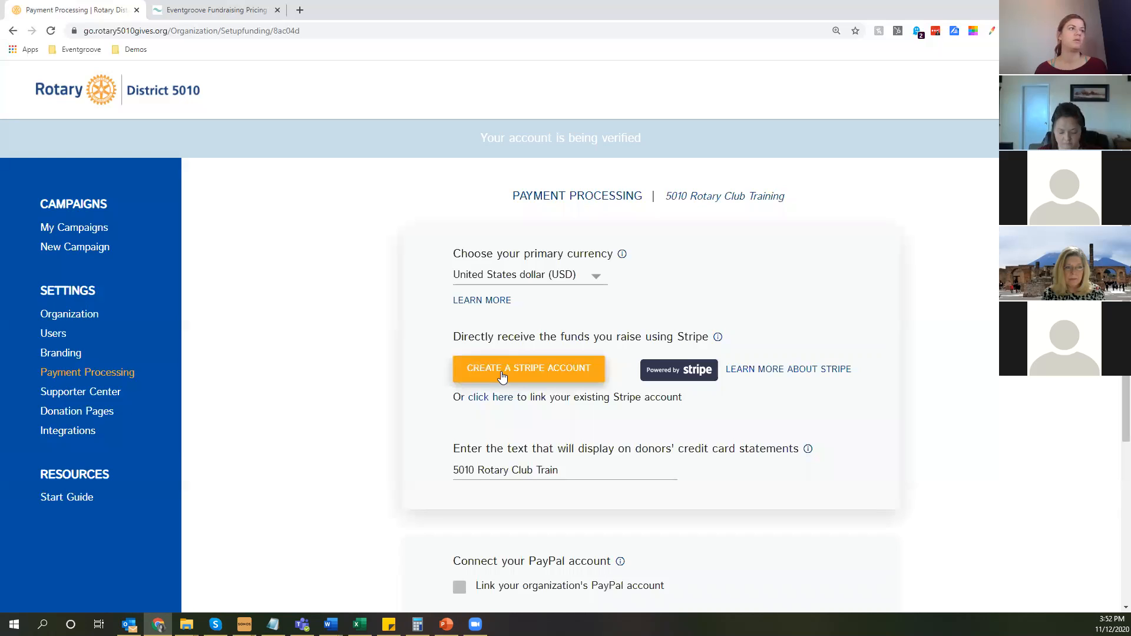
click(502, 377)
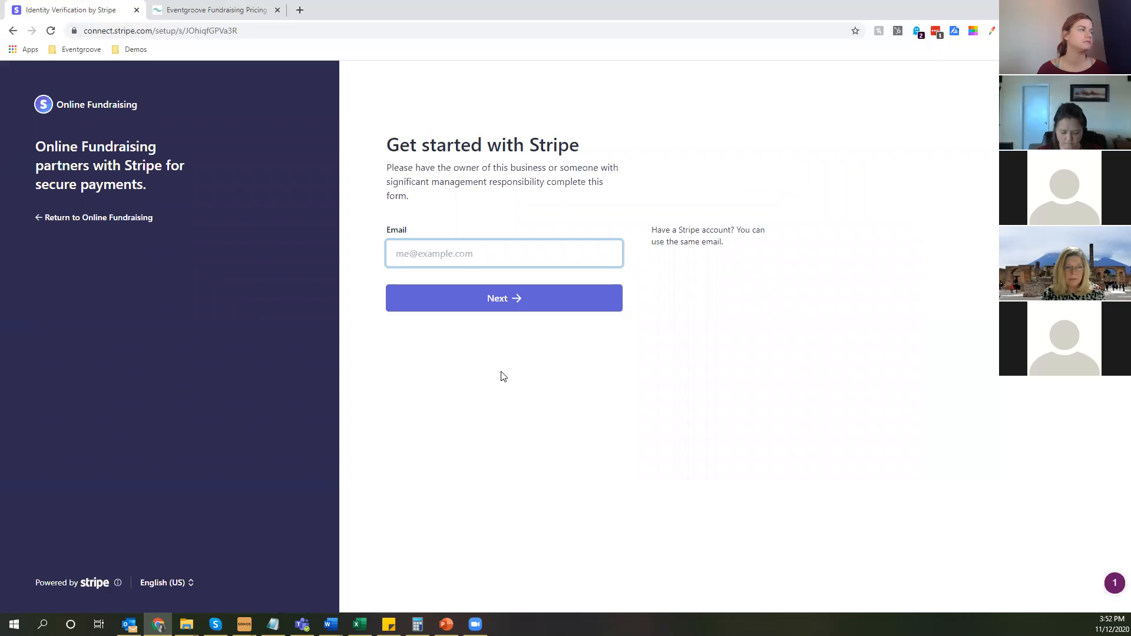
click(12, 31)
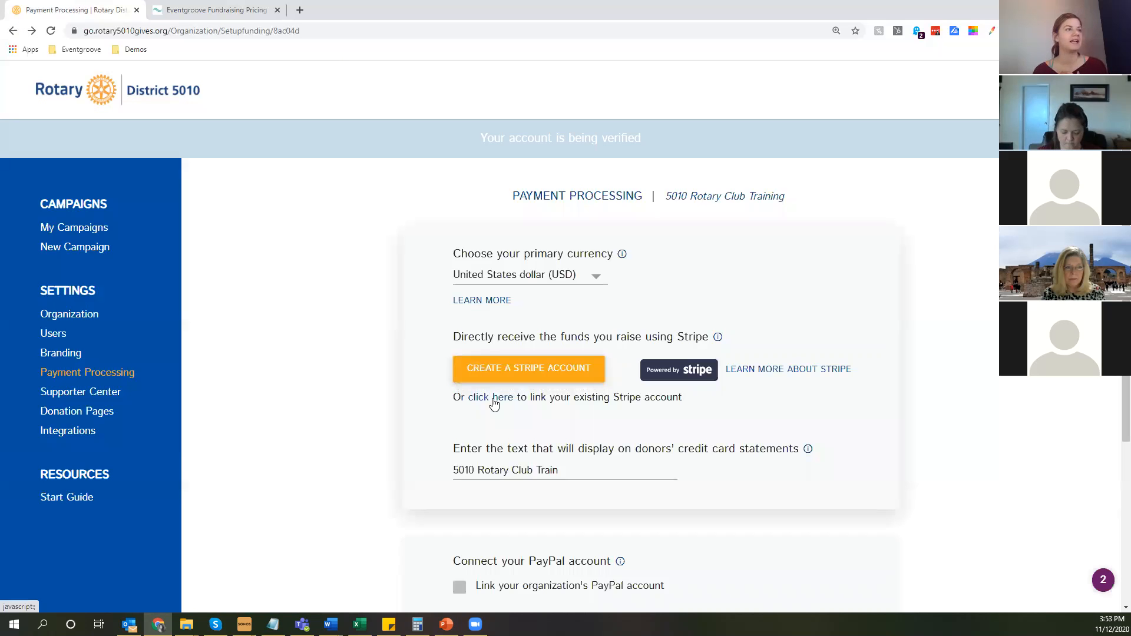
Link an existing Stripe account, signing in with its email and account password and authorizing the Online Fundraising connection.
click(494, 399)
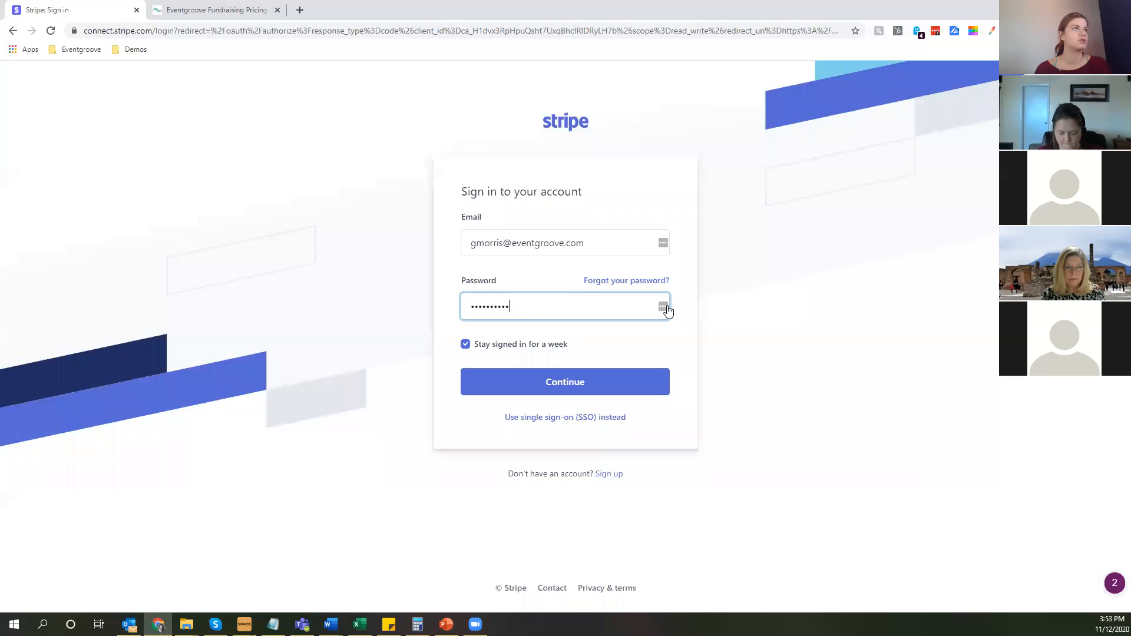
click(557, 389)
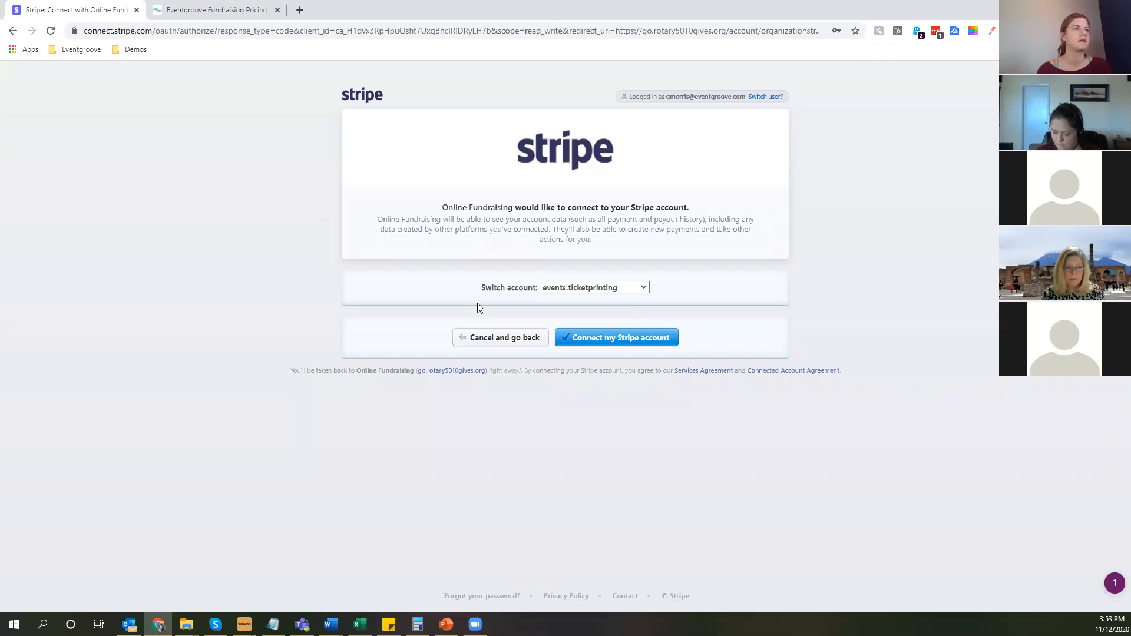
click(616, 338)
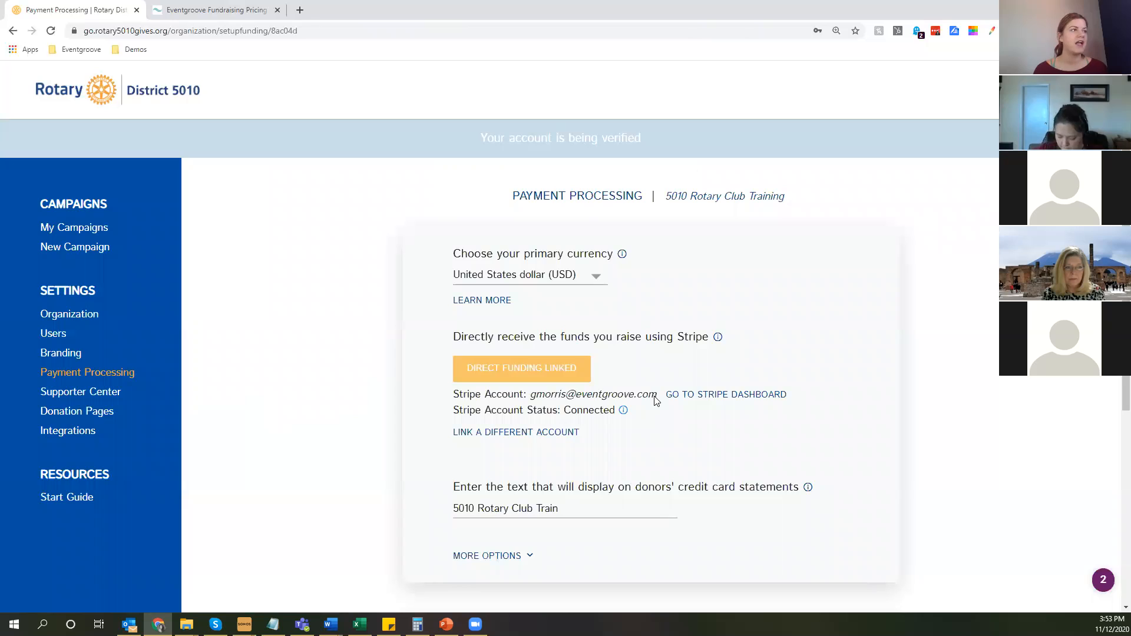
drag(656, 401, 631, 424)
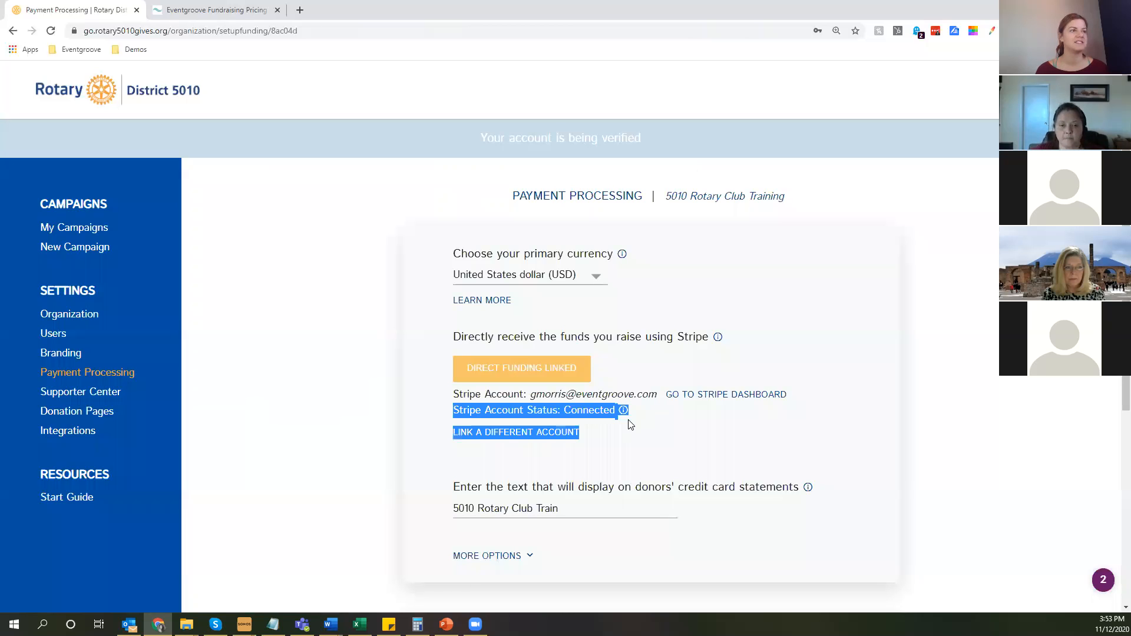
click(284, 425)
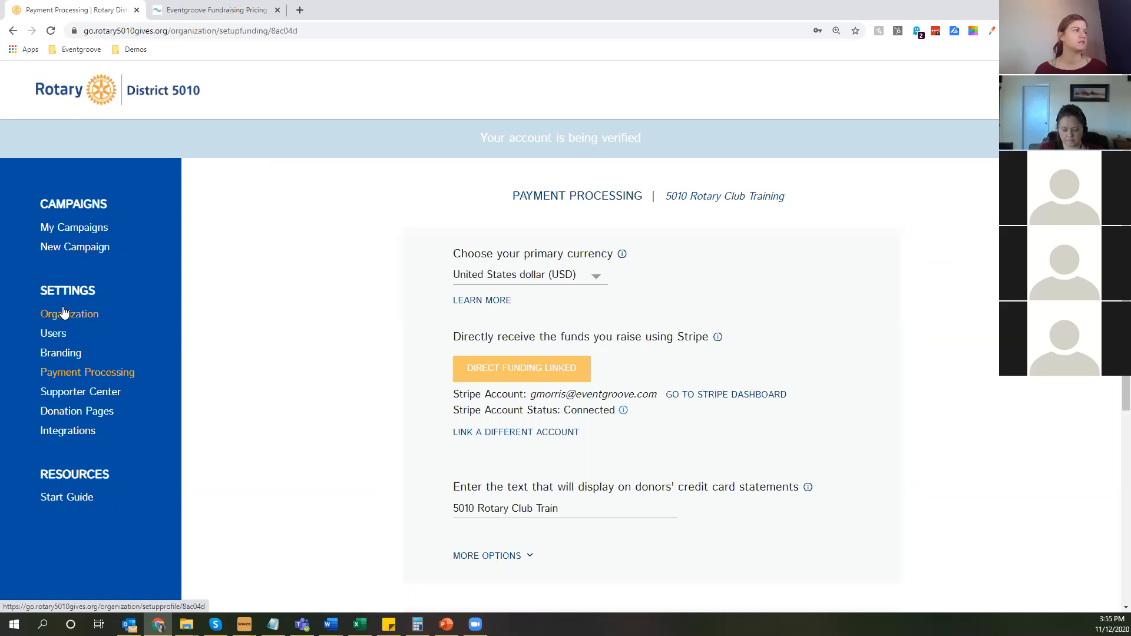
Add a user with the Admin role in the organization's user settings, fill in the person's email and send the invitation.
click(57, 335)
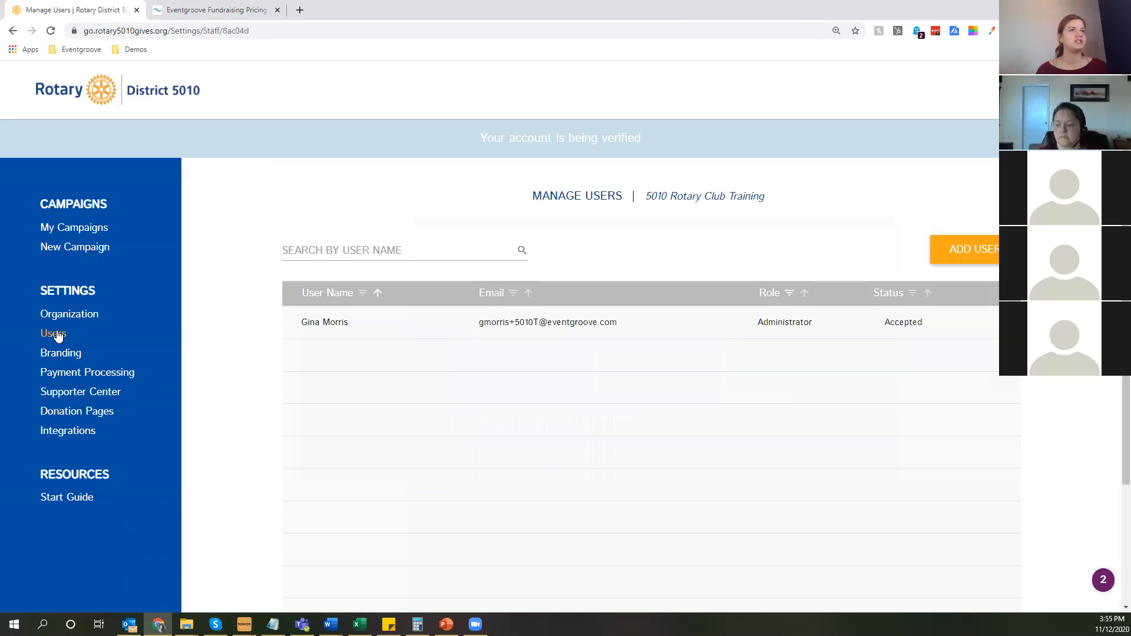
click(965, 251)
click(565, 231)
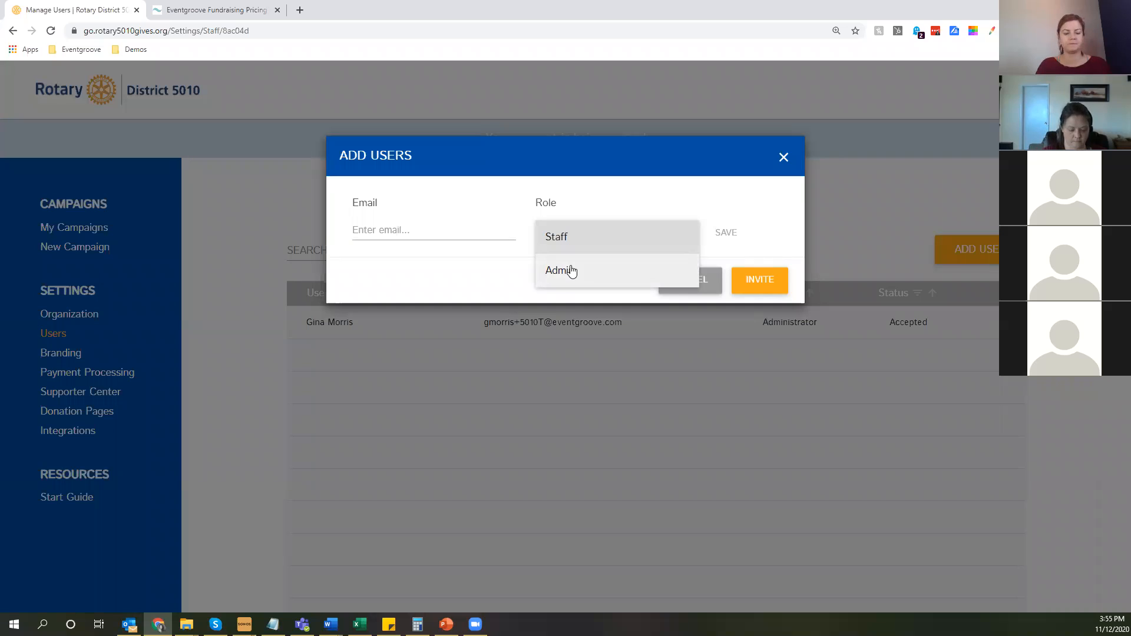
click(572, 271)
click(438, 230)
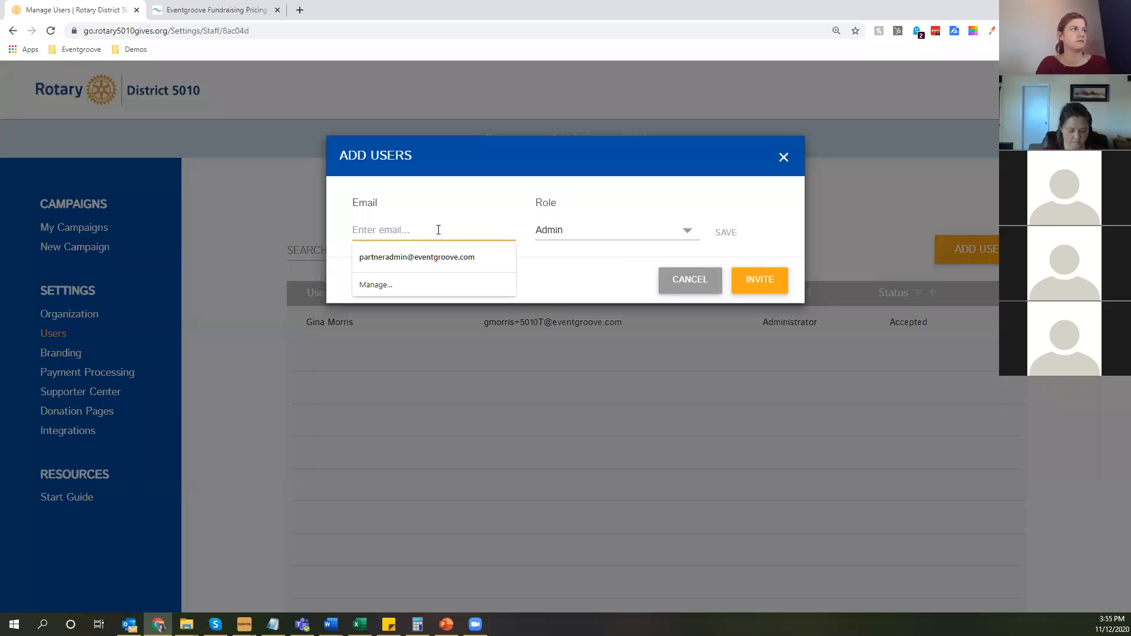
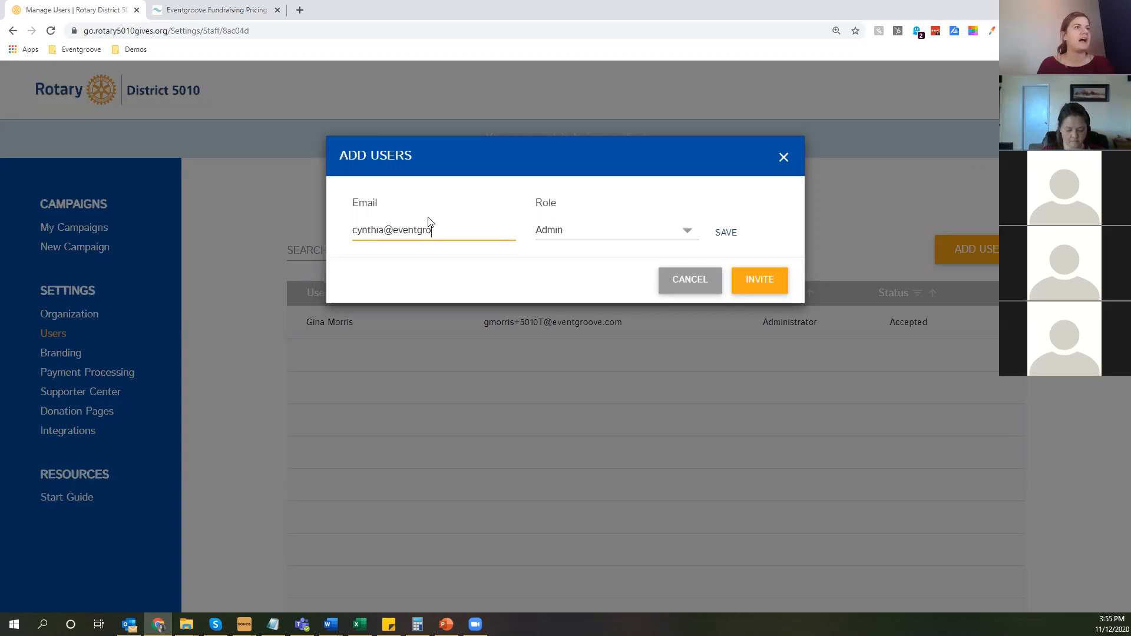
click(726, 232)
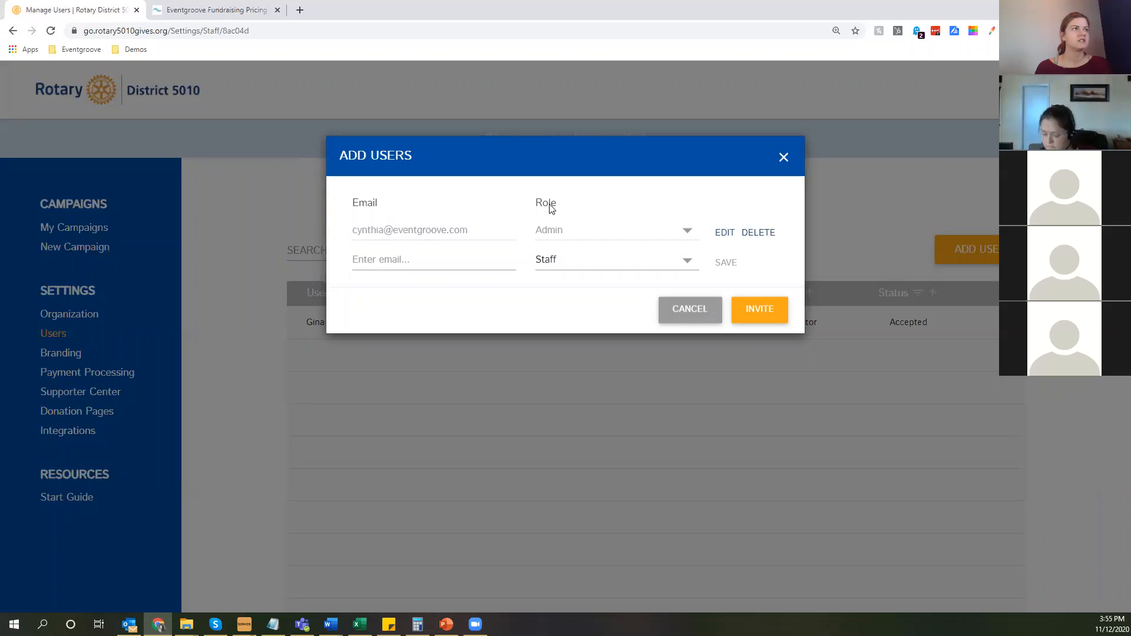
click(756, 315)
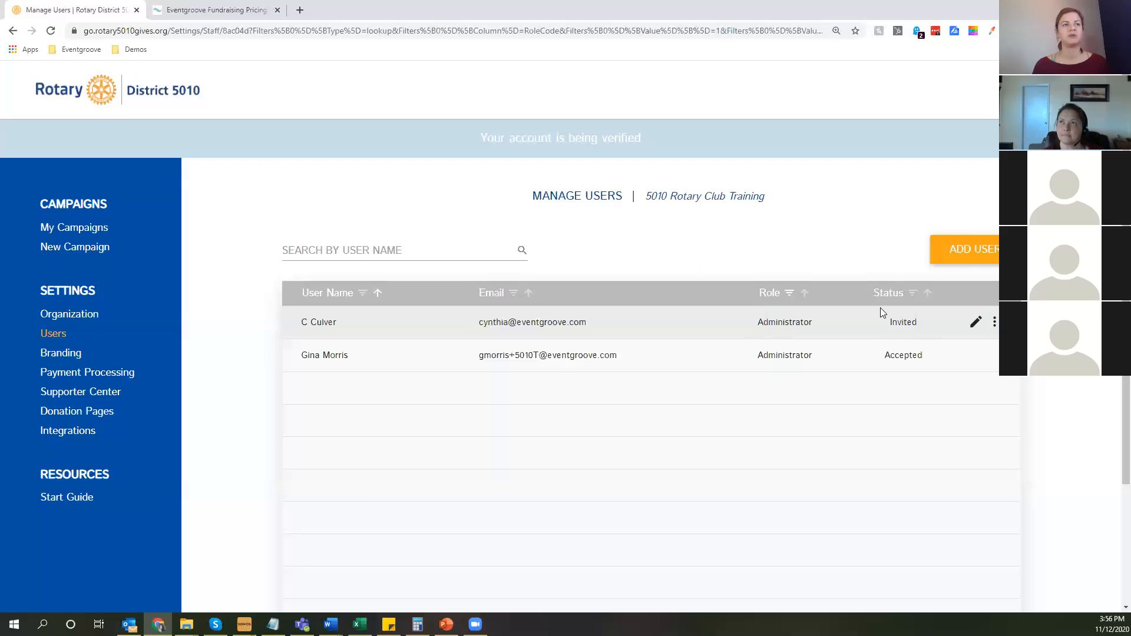
Examine the invited user's resend and remove options and the available roles, leaving the role as Administrator.
click(995, 322)
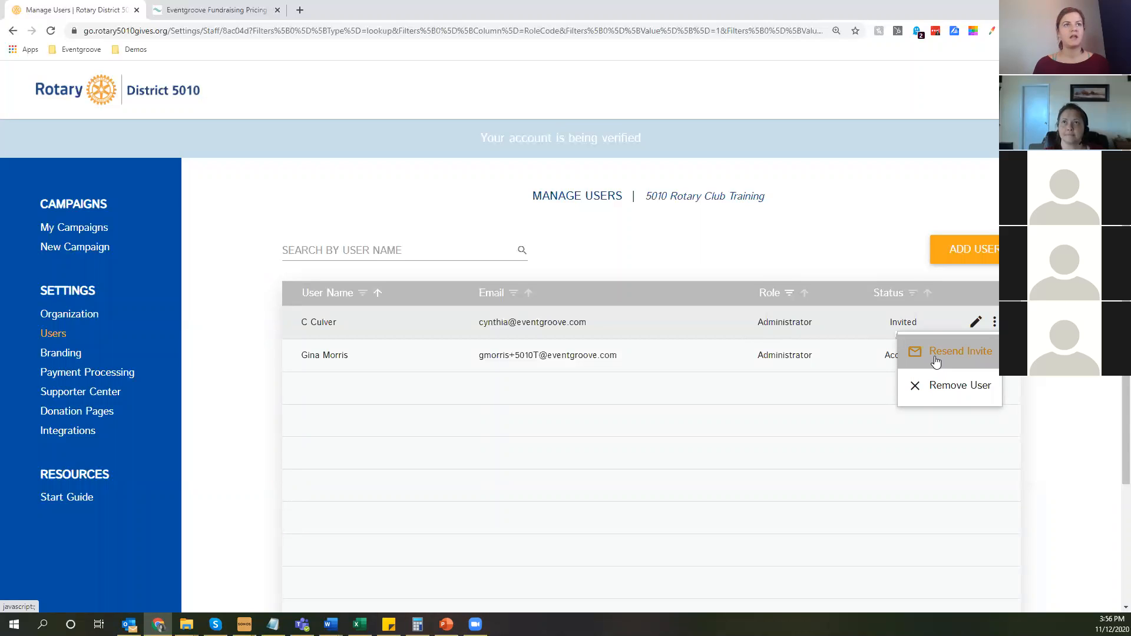
click(795, 324)
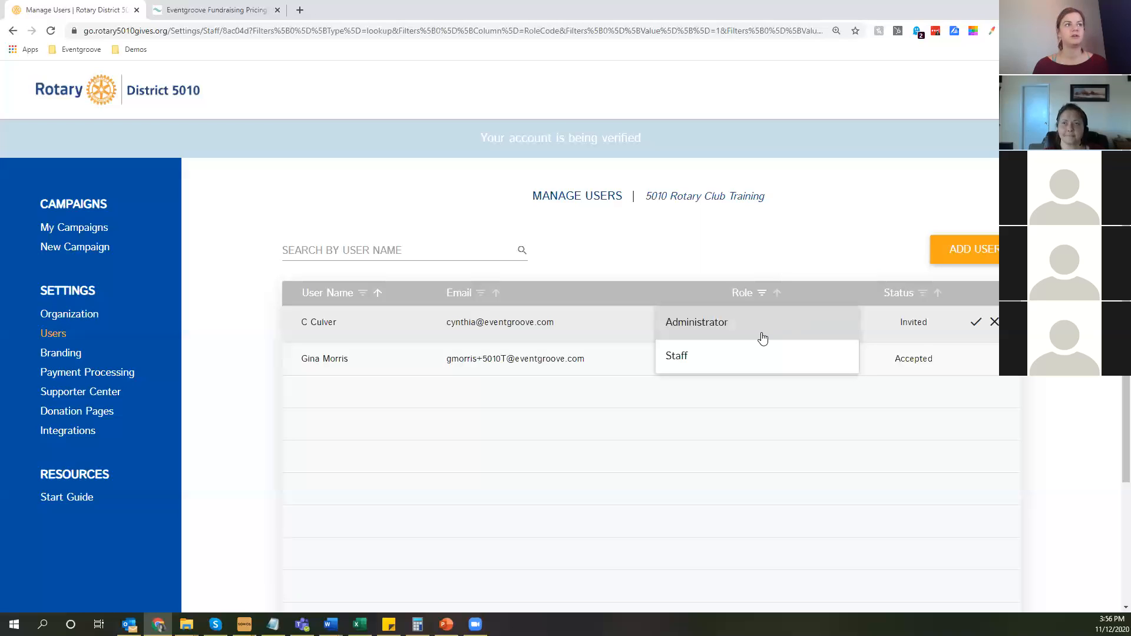
click(762, 337)
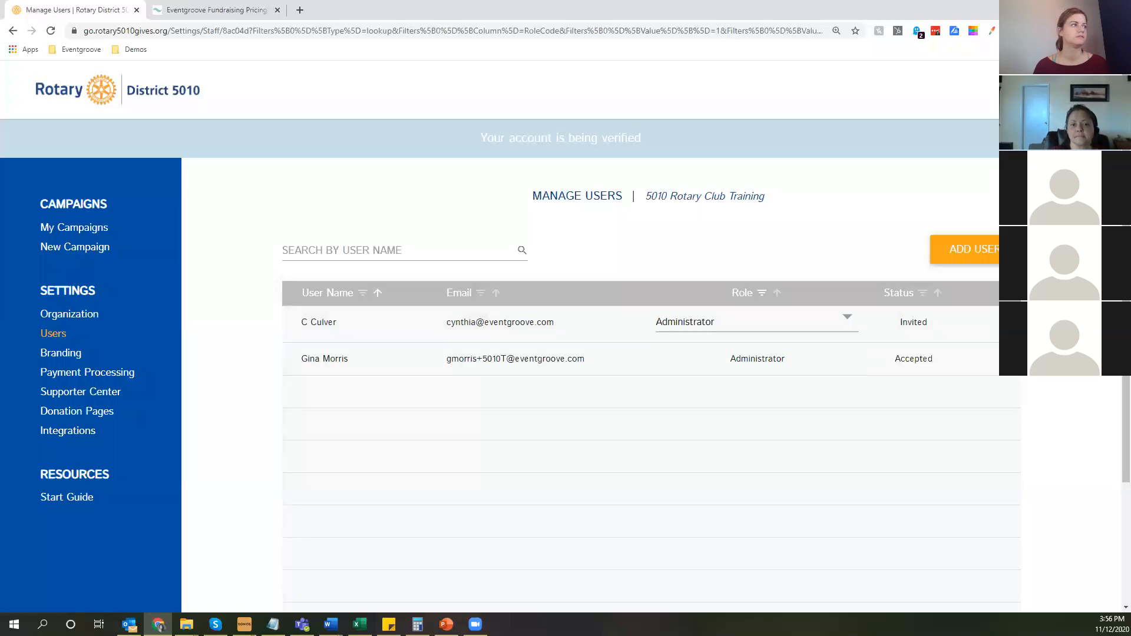
mouse_move(287, 308)
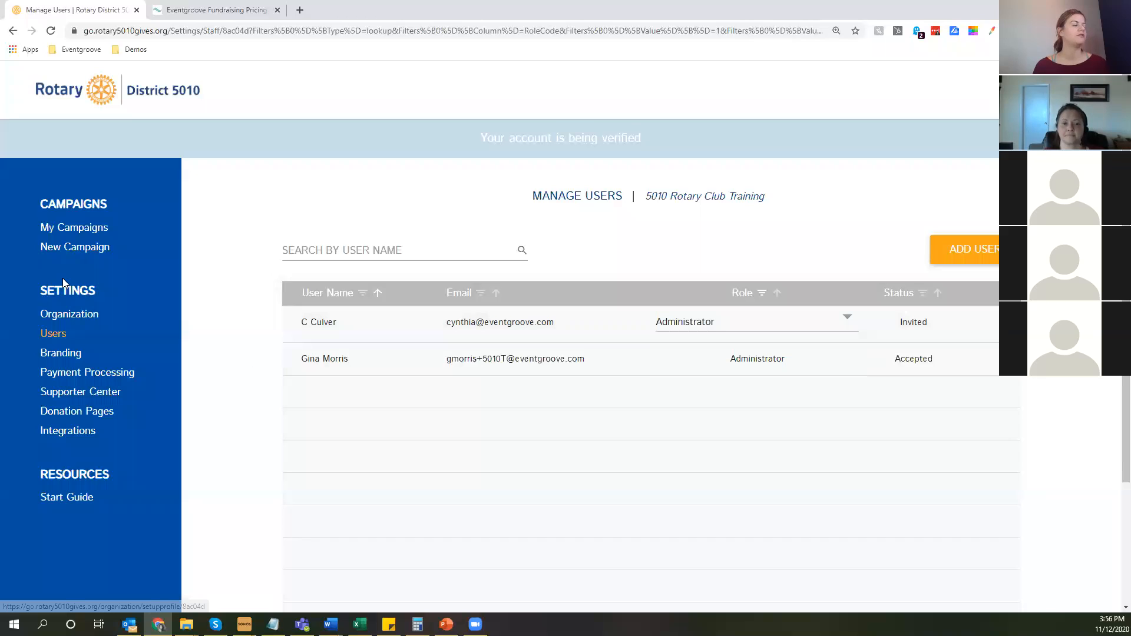
Return to the getting started guide and check the progress of its Get Started and Add Details tasks.
click(71, 500)
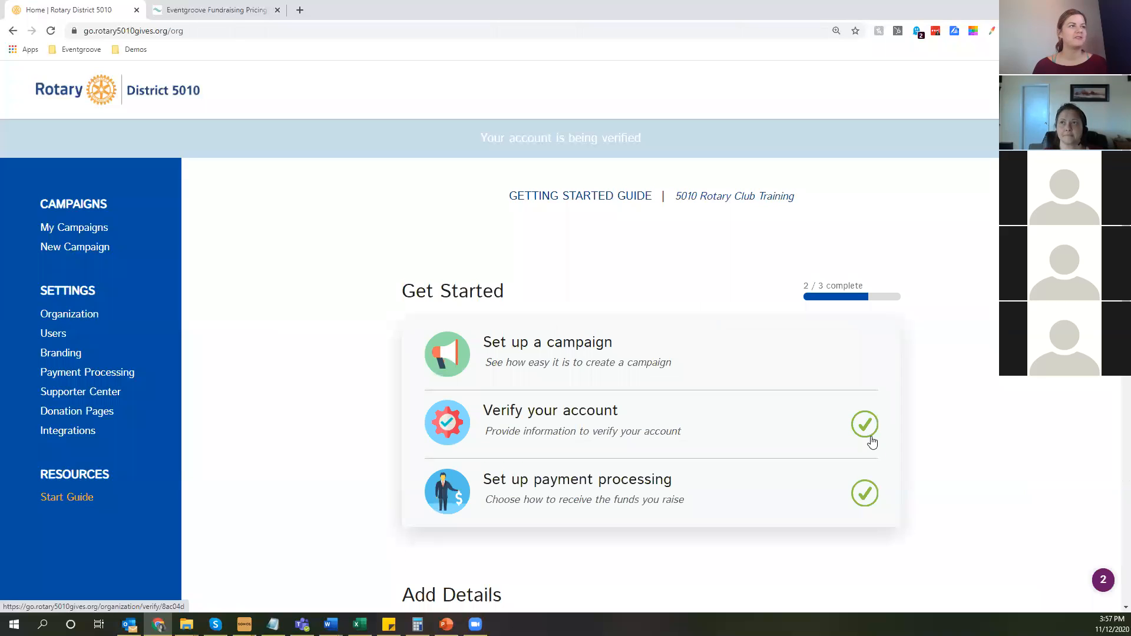
scroll(887, 439, down, 1)
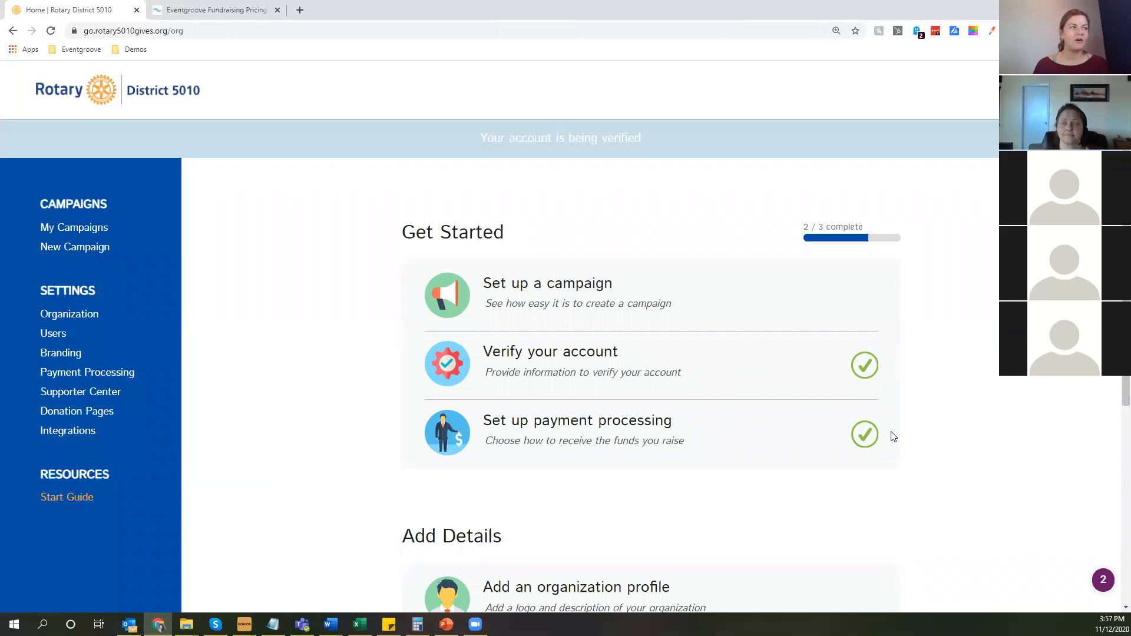
scroll(1010, 401, down, 2)
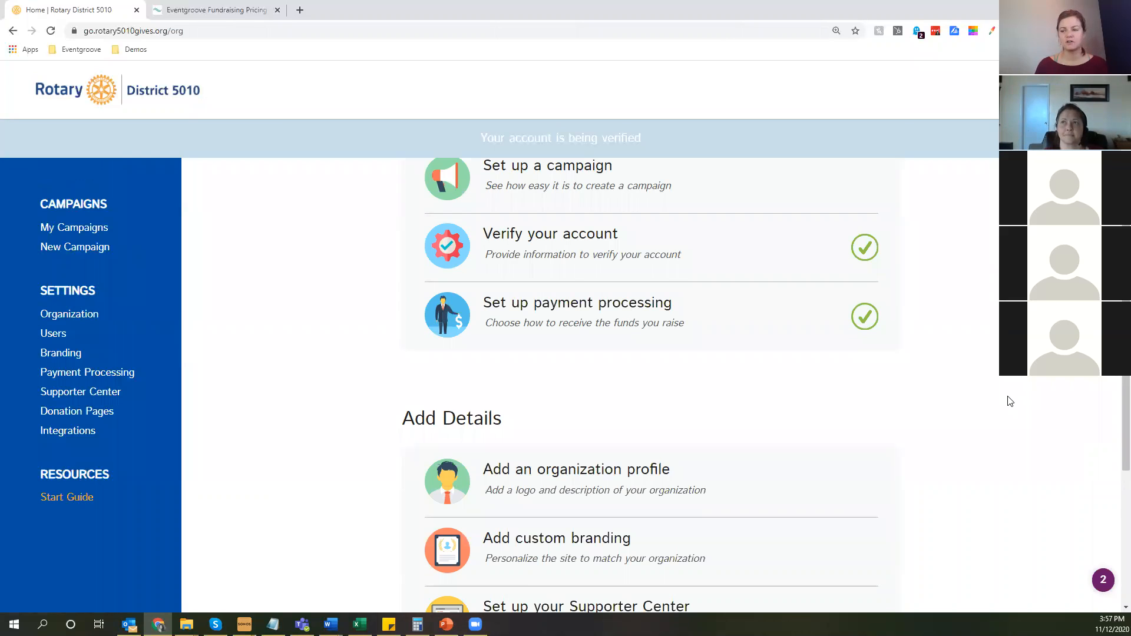
scroll(1010, 402, down, 2)
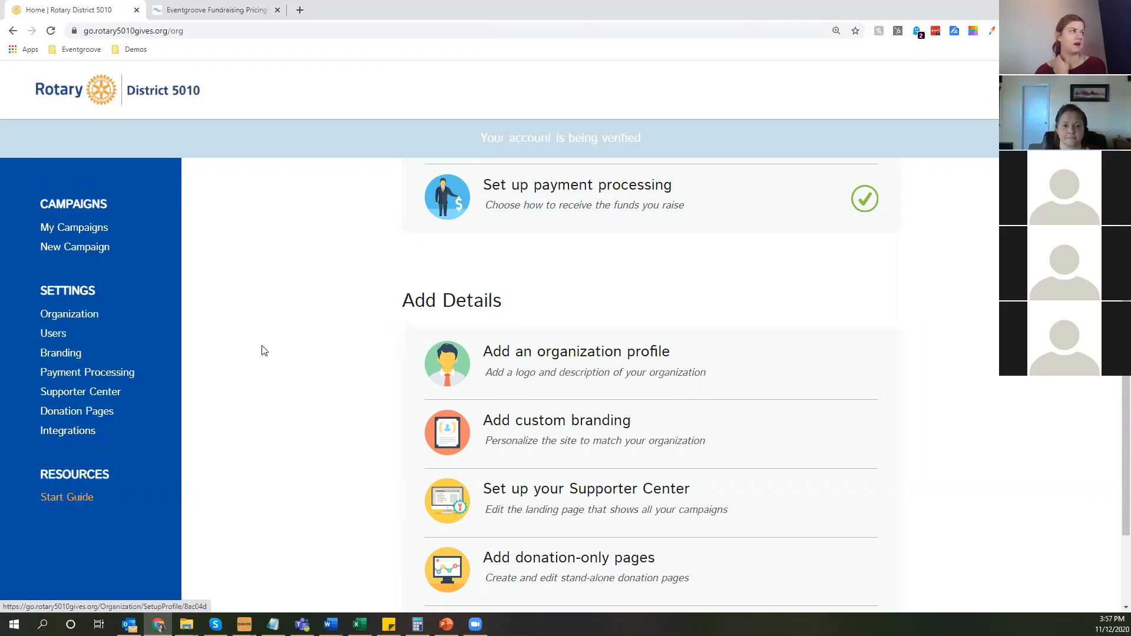
Open the organization profile settings and examine the display name, logo, description and website fields.
click(65, 319)
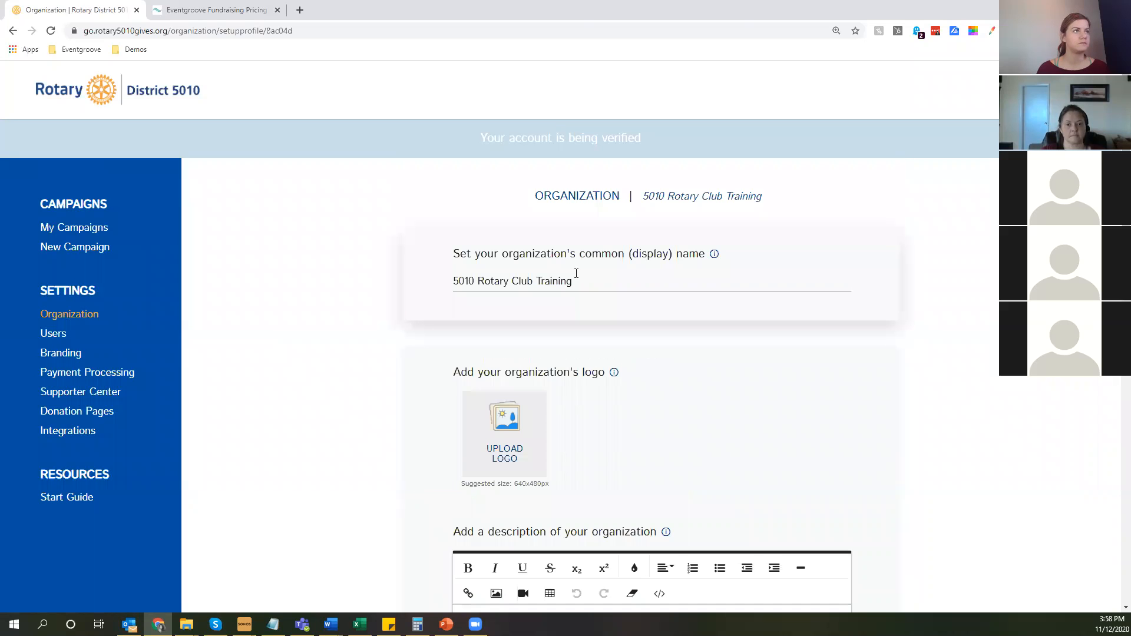
scroll(548, 289, down, 2)
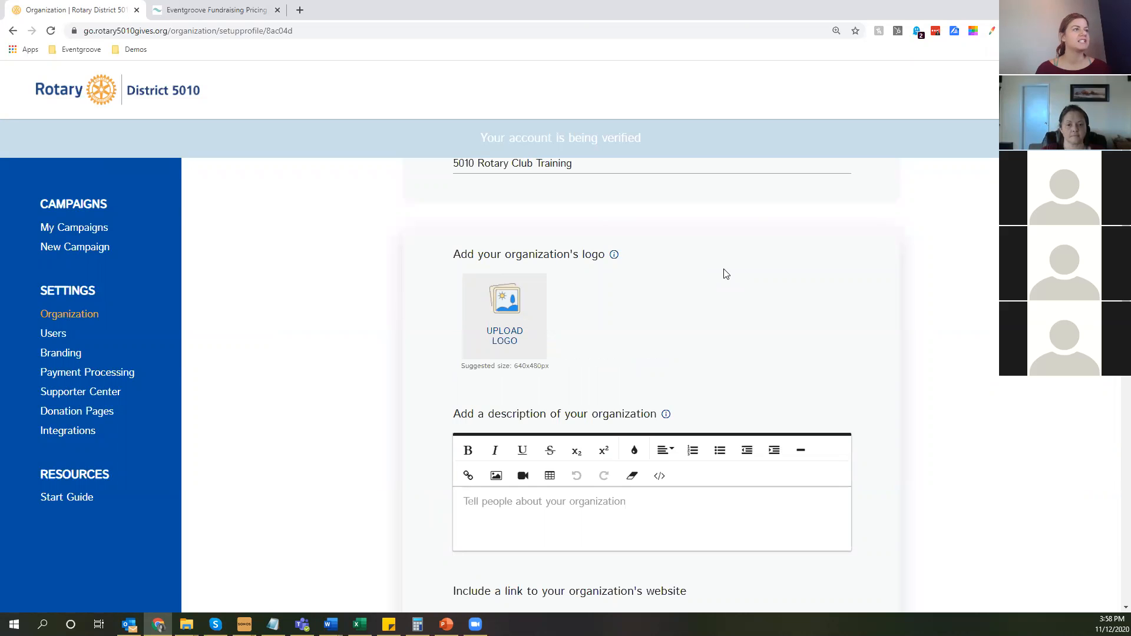
scroll(518, 466, down, 1)
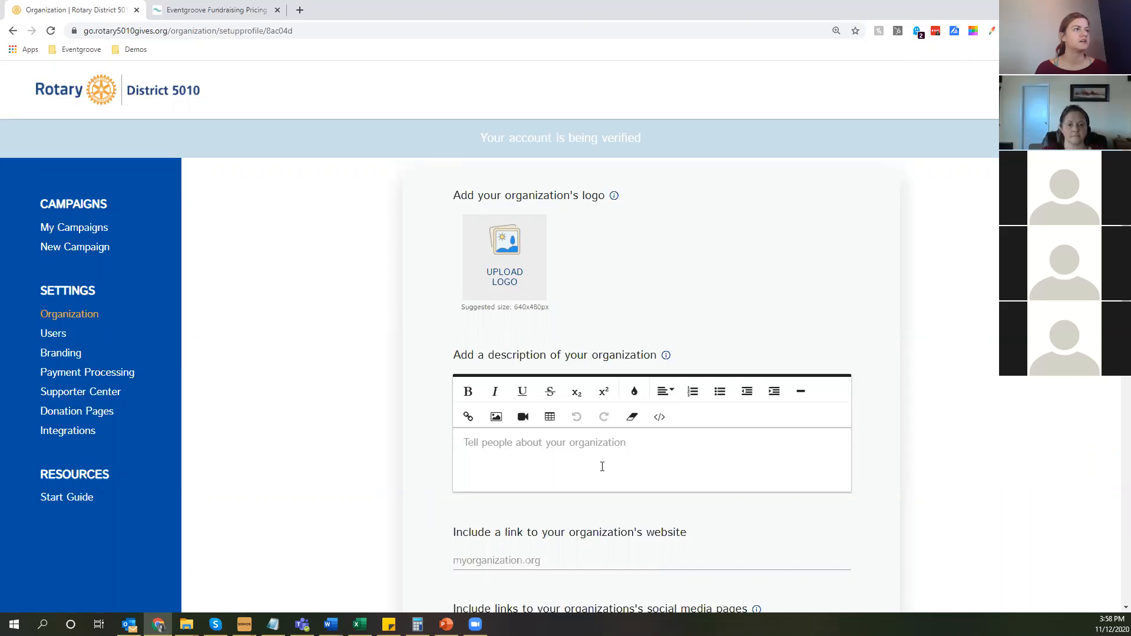
Read the guidance for the organization description and preview where it appears on a campaign page.
click(666, 356)
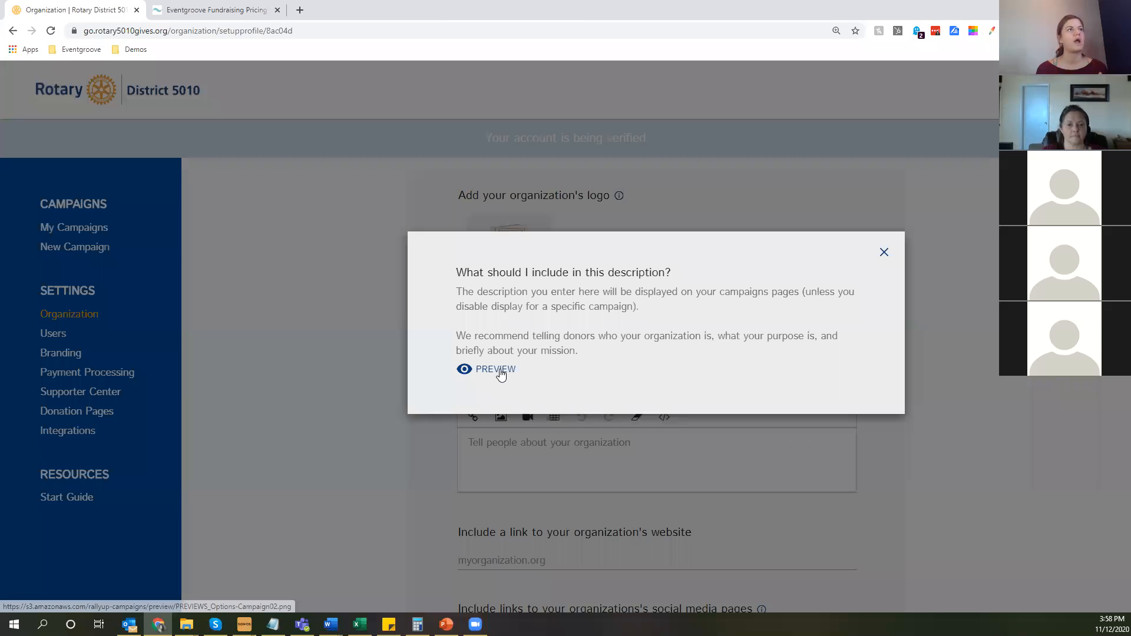
click(500, 373)
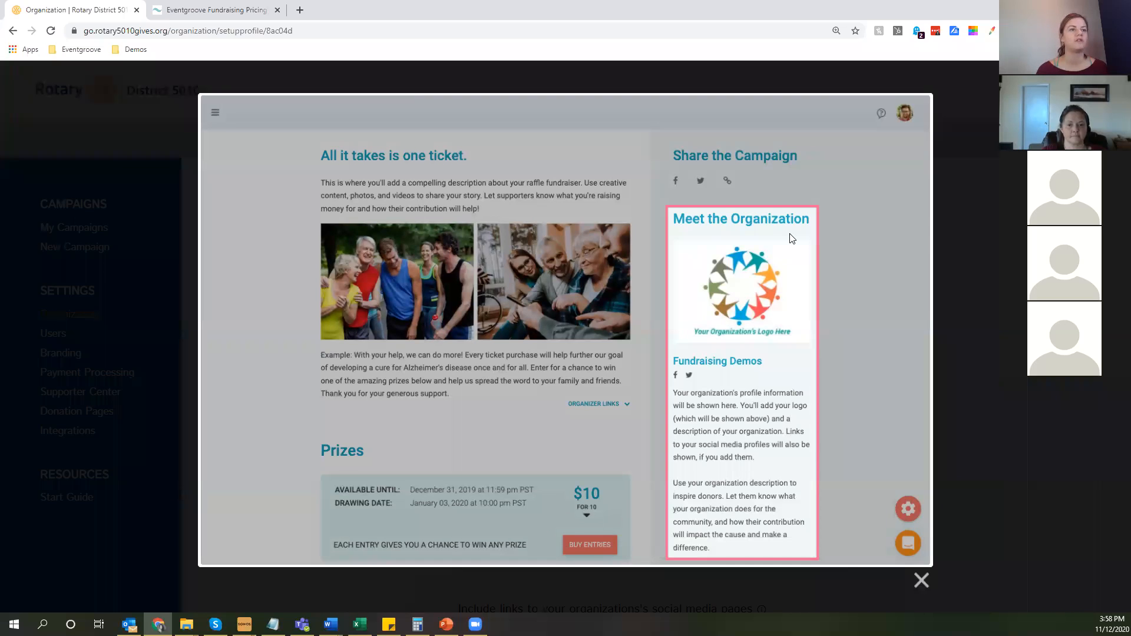
click(921, 581)
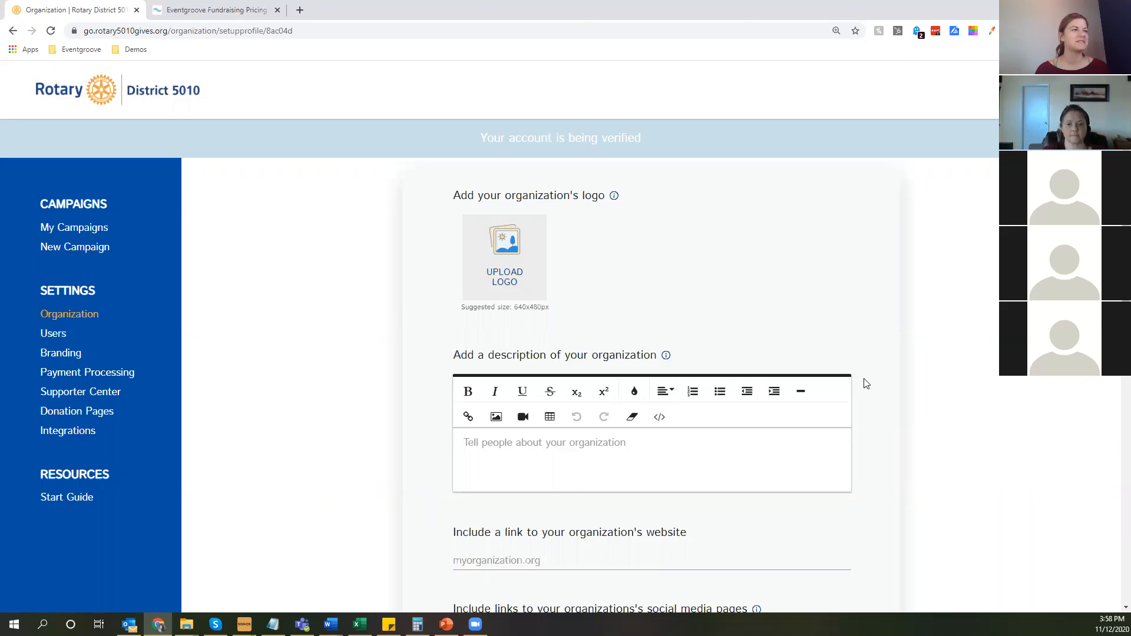
Examine the social media, location, 501(c) and tax-exempt statement fields of the organization profile.
scroll(590, 518, down, 2)
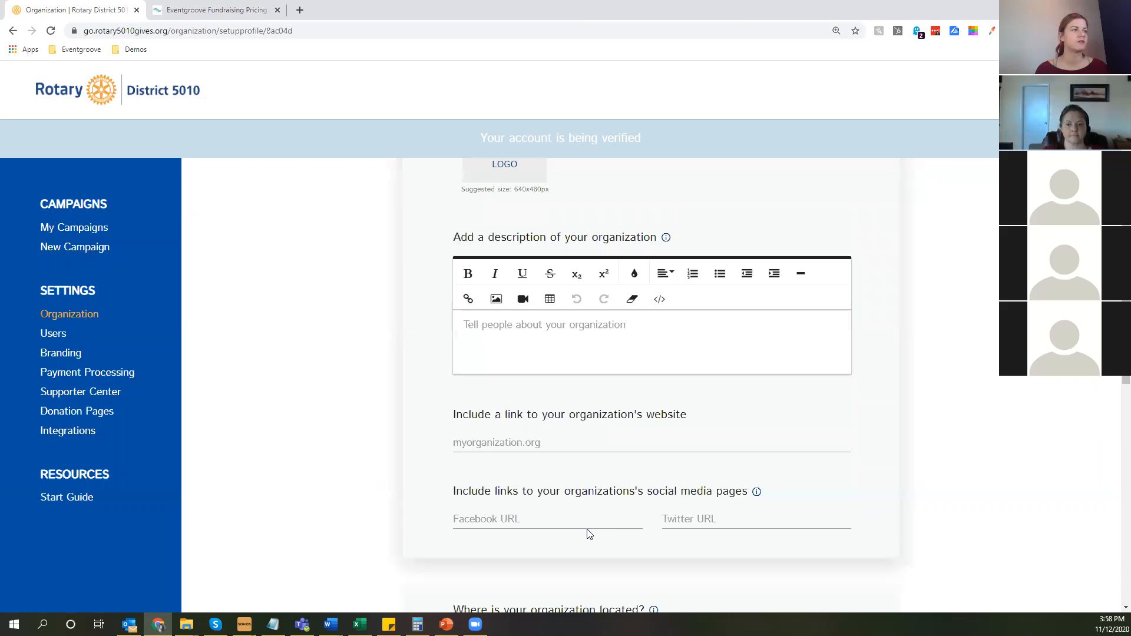
scroll(588, 535, down, 3)
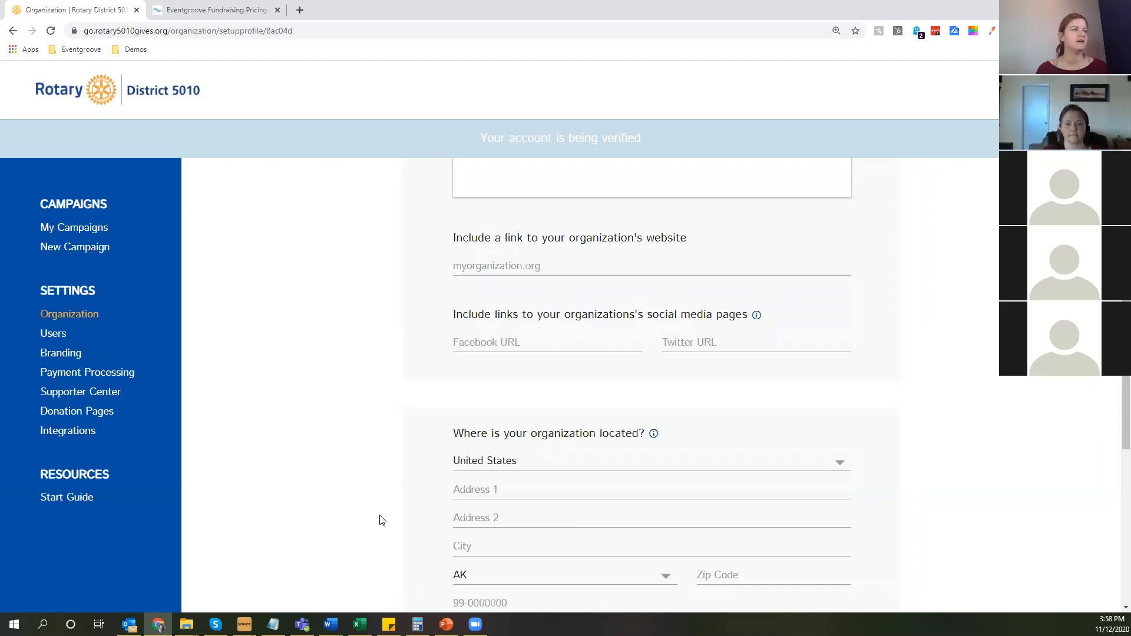
scroll(380, 520, down, 2)
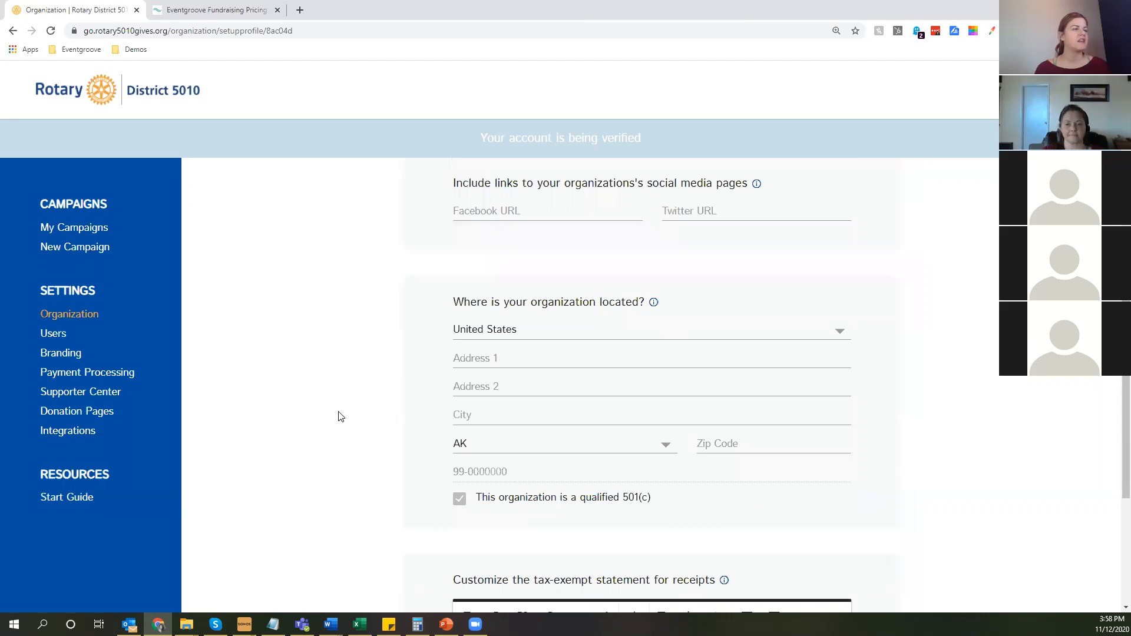
scroll(354, 406, down, 5)
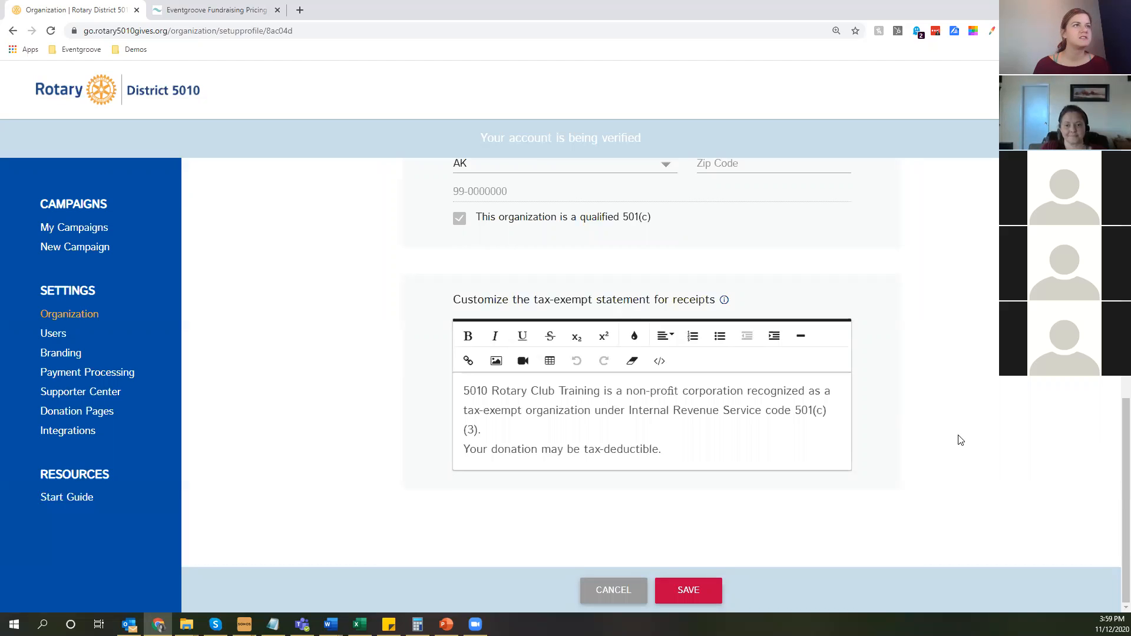
scroll(725, 304, up, 2)
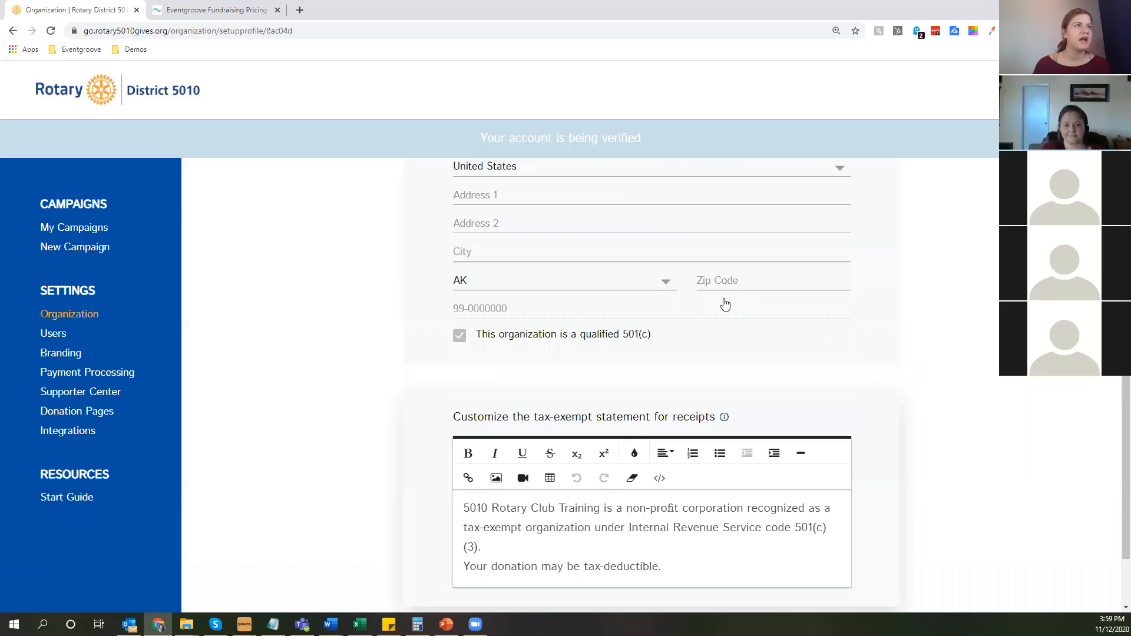
scroll(724, 304, up, 4)
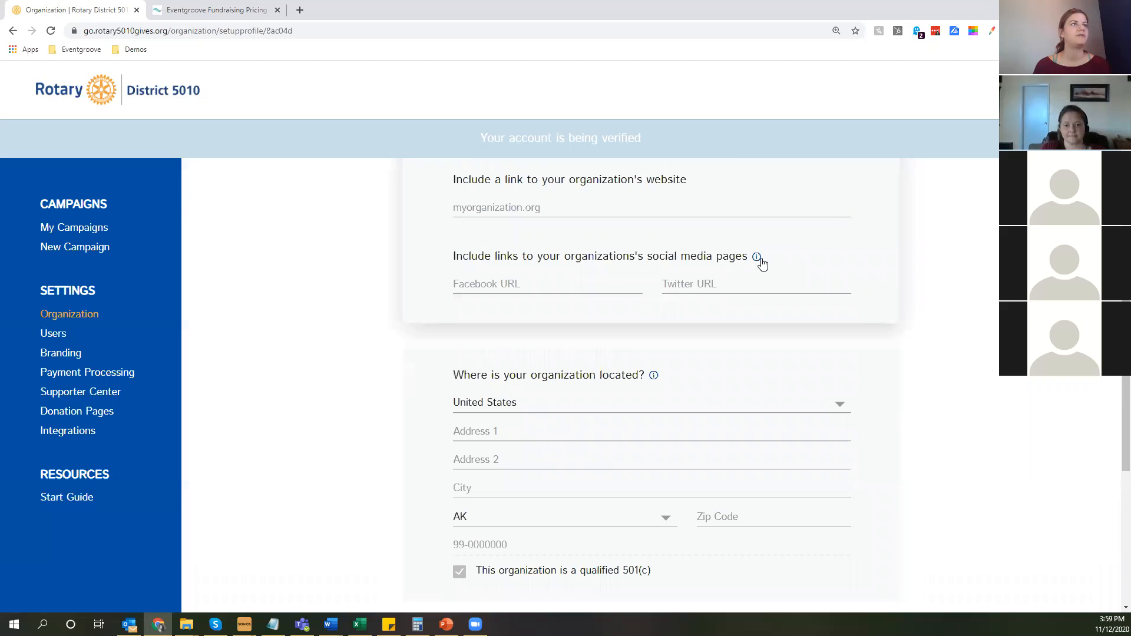
scroll(762, 265, up, 4)
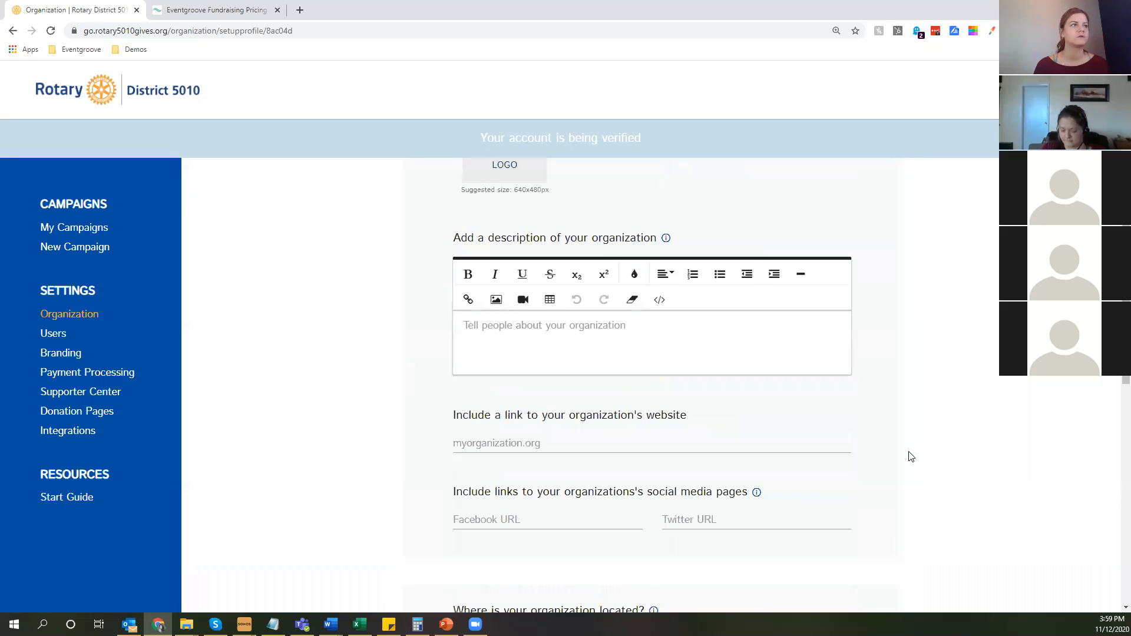
scroll(725, 478, down, 7)
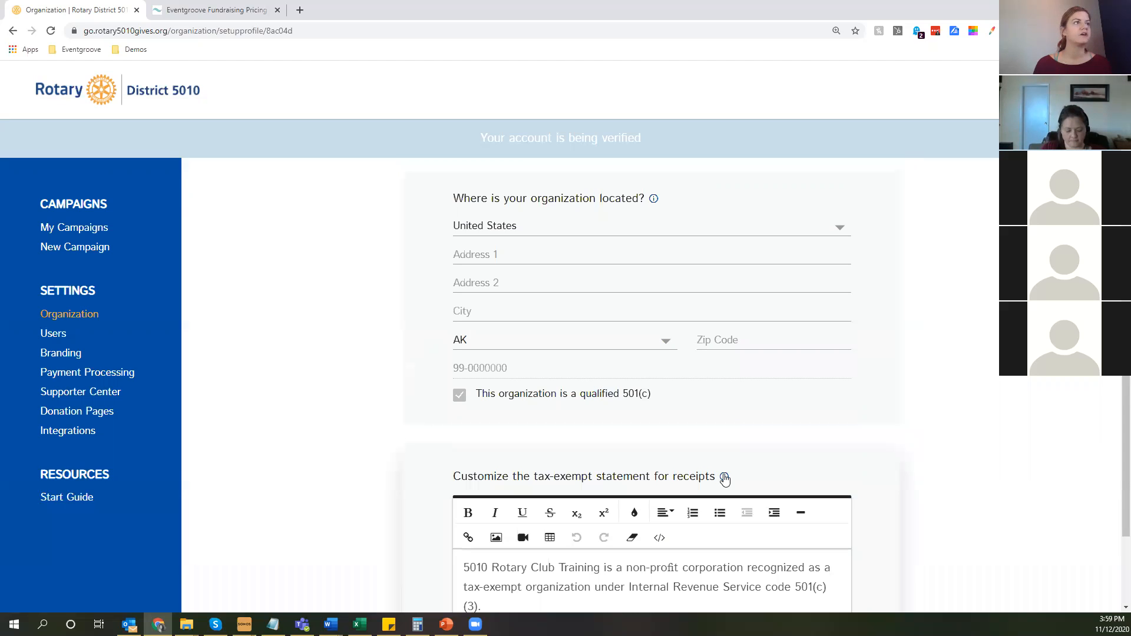
Read the help on the tax-exempt statement for receipts and save the organization profile.
click(724, 478)
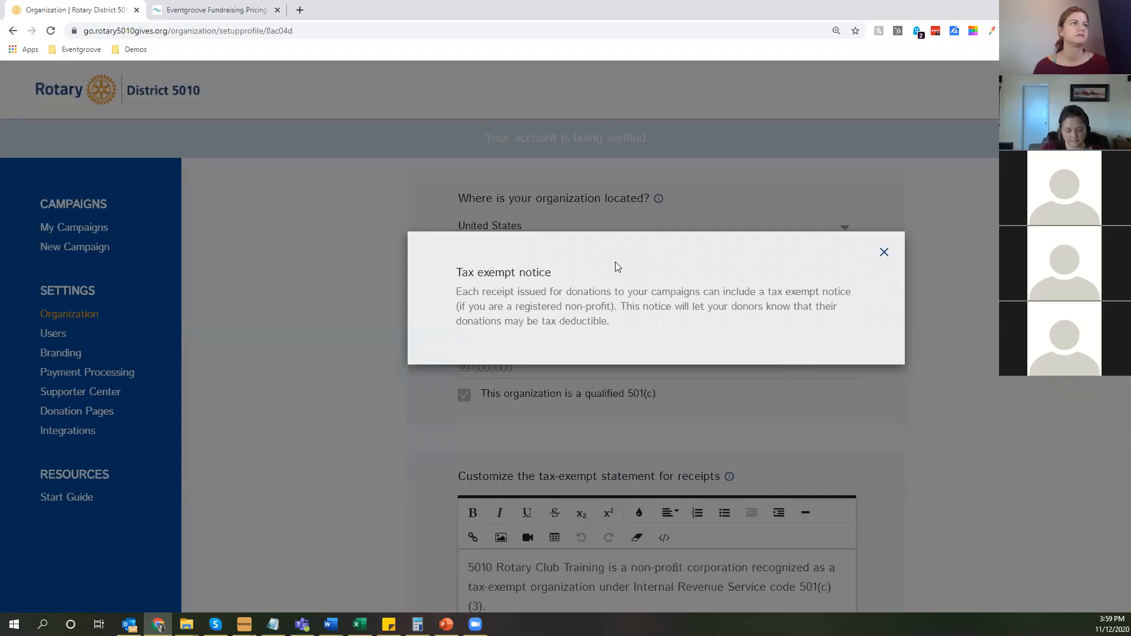
click(885, 253)
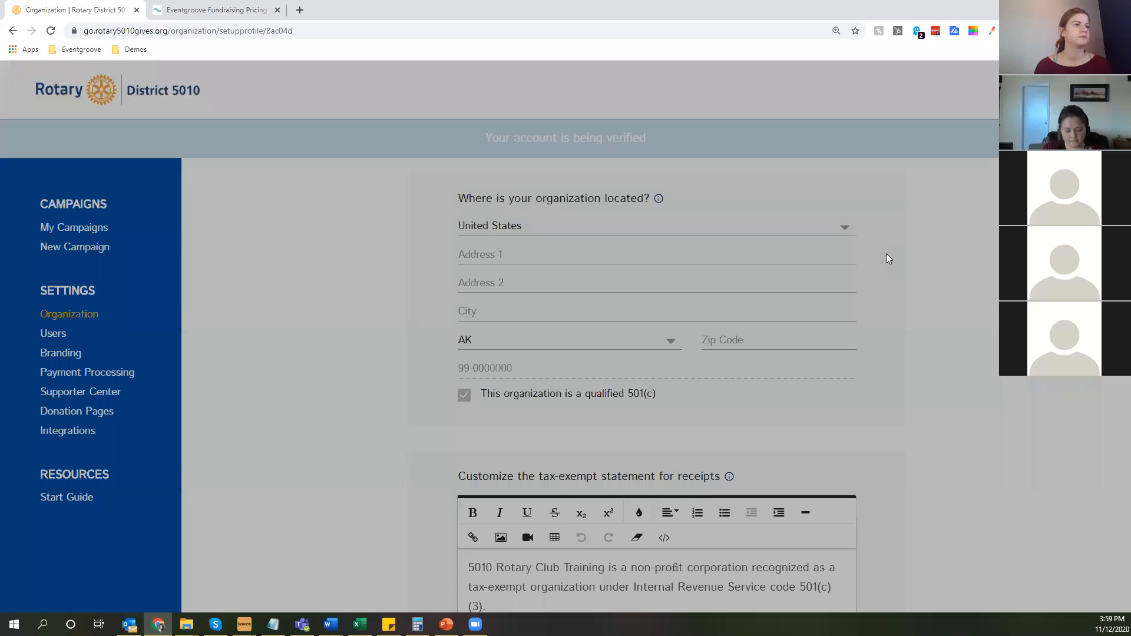
scroll(887, 254, down, 3)
click(703, 596)
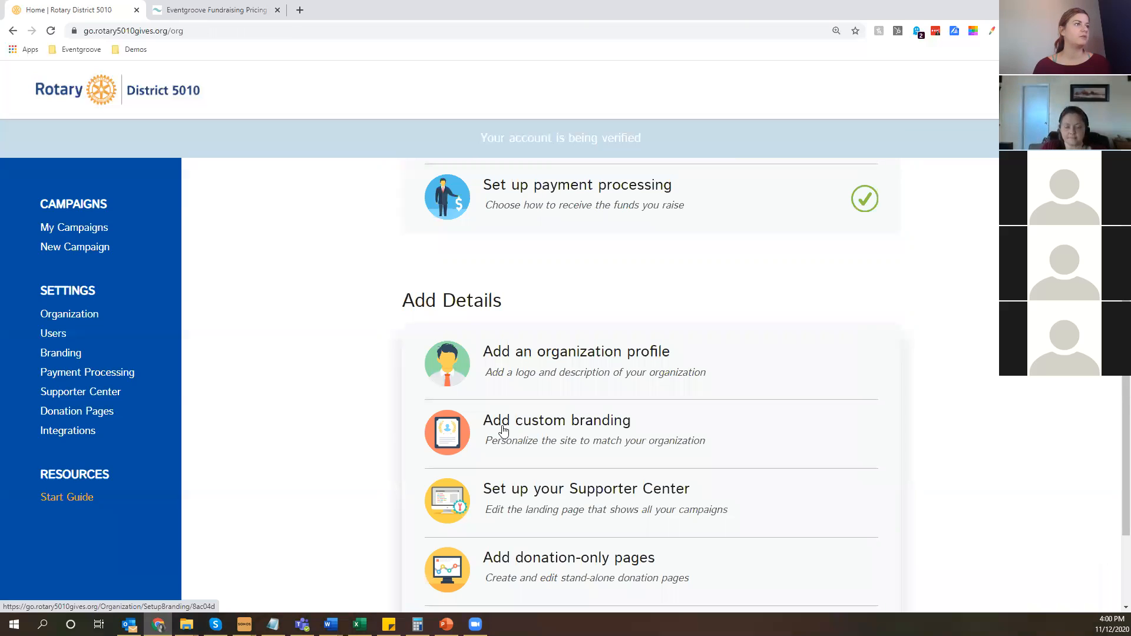
Enable branding for the organization and save fairbankstraining as its rotary5010gives.org subdomain.
click(61, 354)
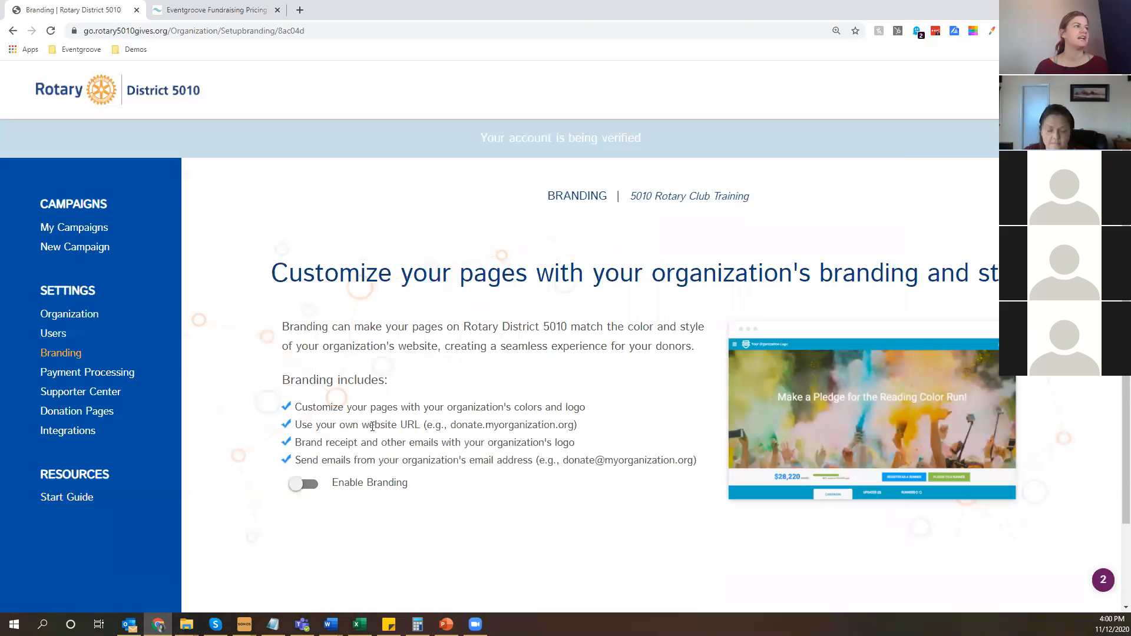
click(295, 485)
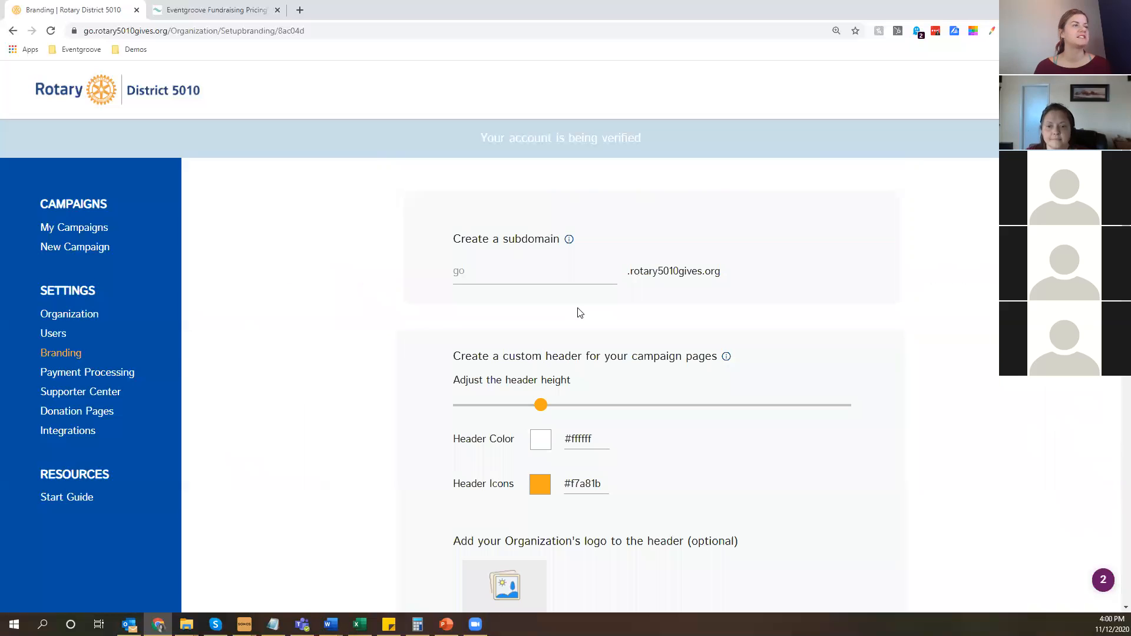
click(548, 277)
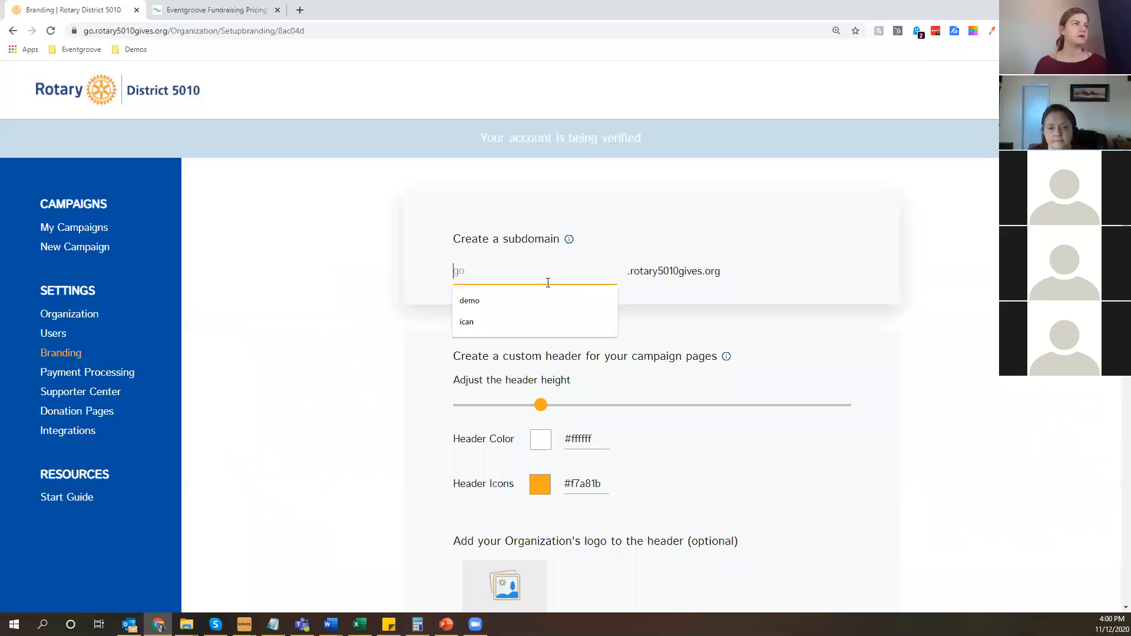
text(fiar)
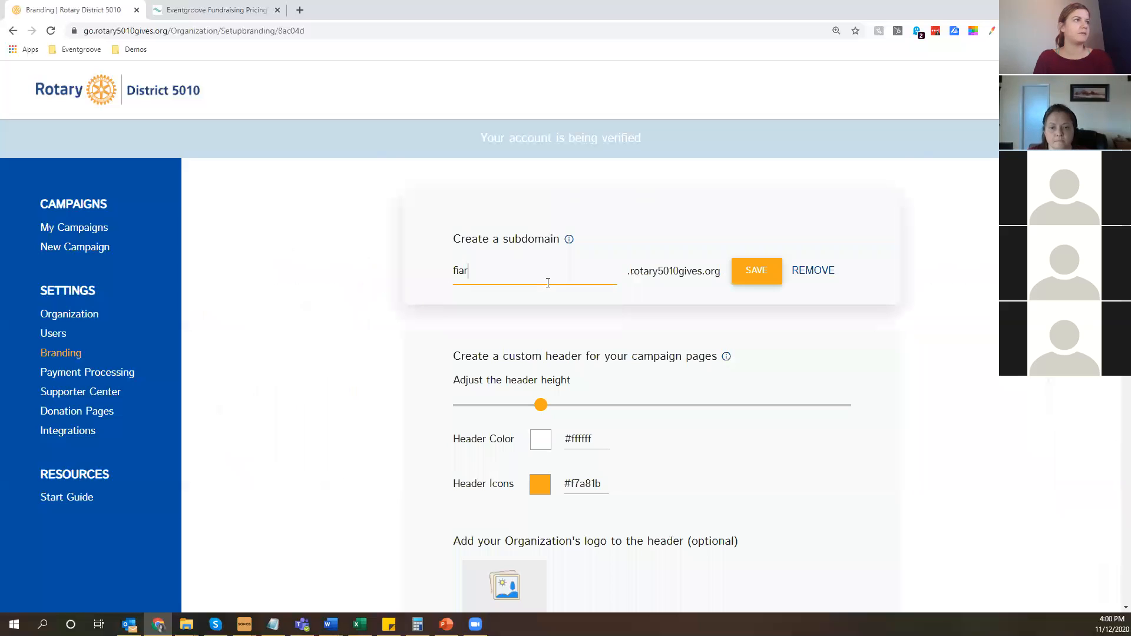
key(BackSpace)
key(BackSpace)
key(BackSpace)
text(ai)
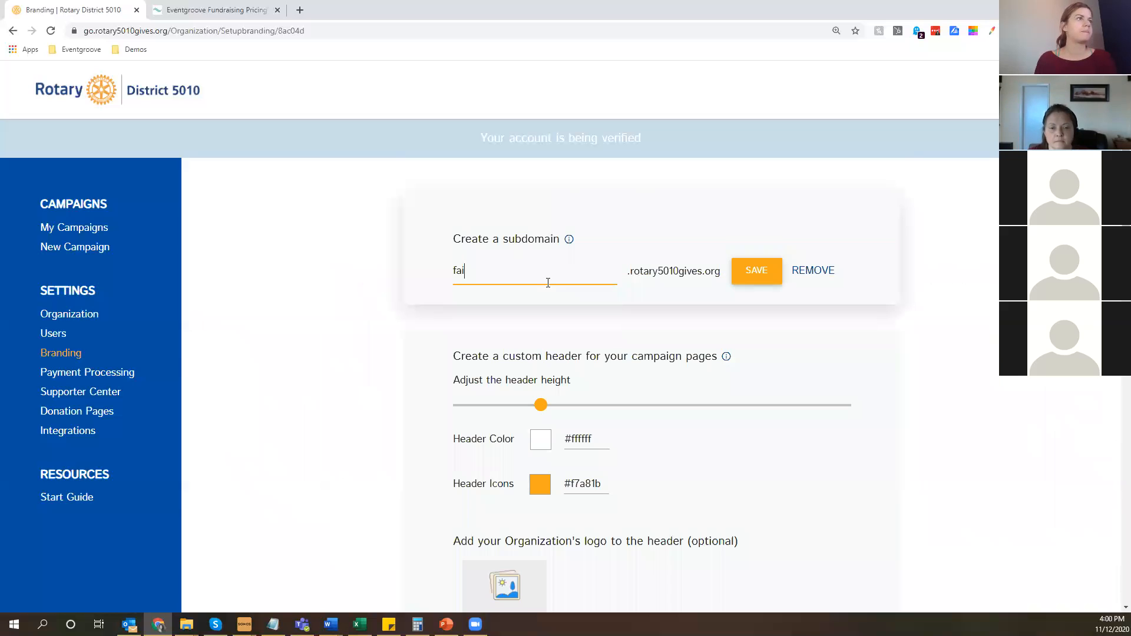
text(banks)
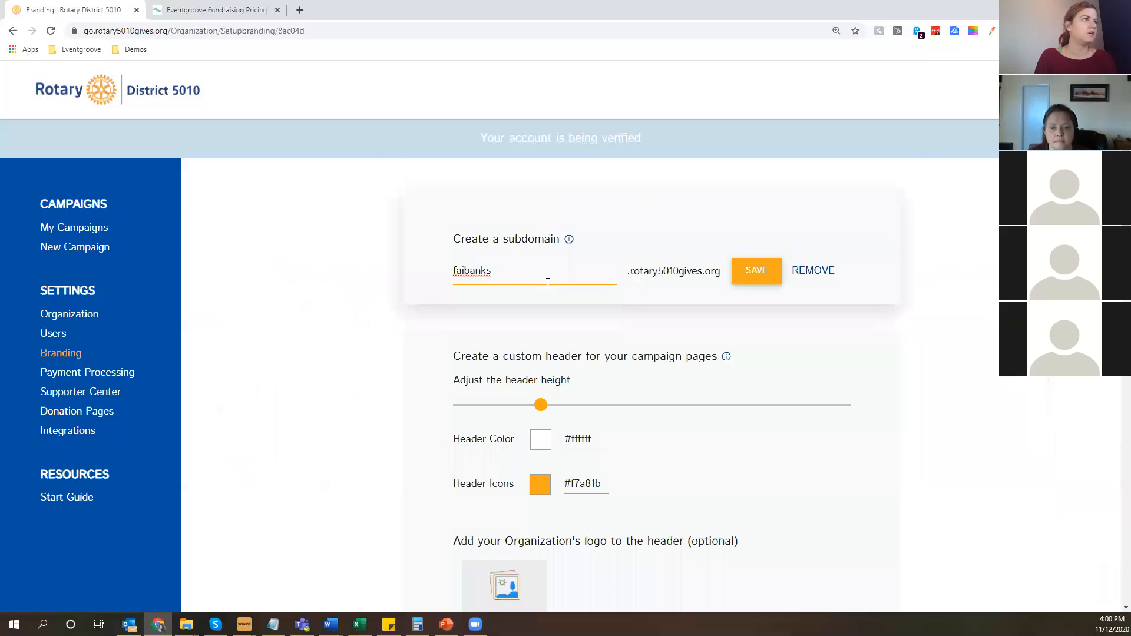
text(r)
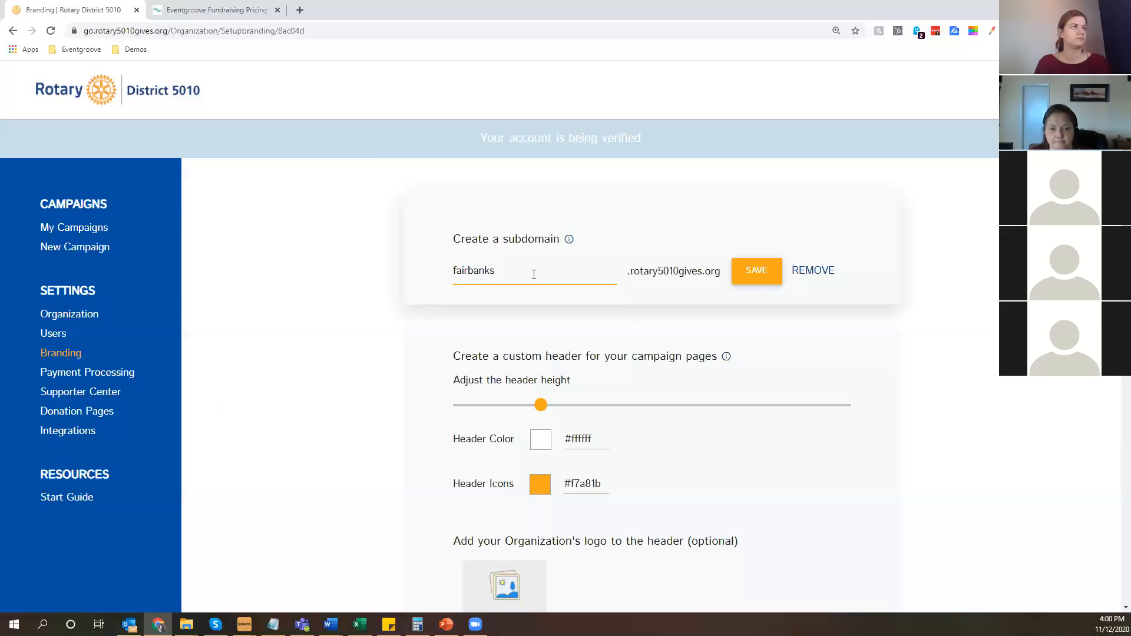
text(training)
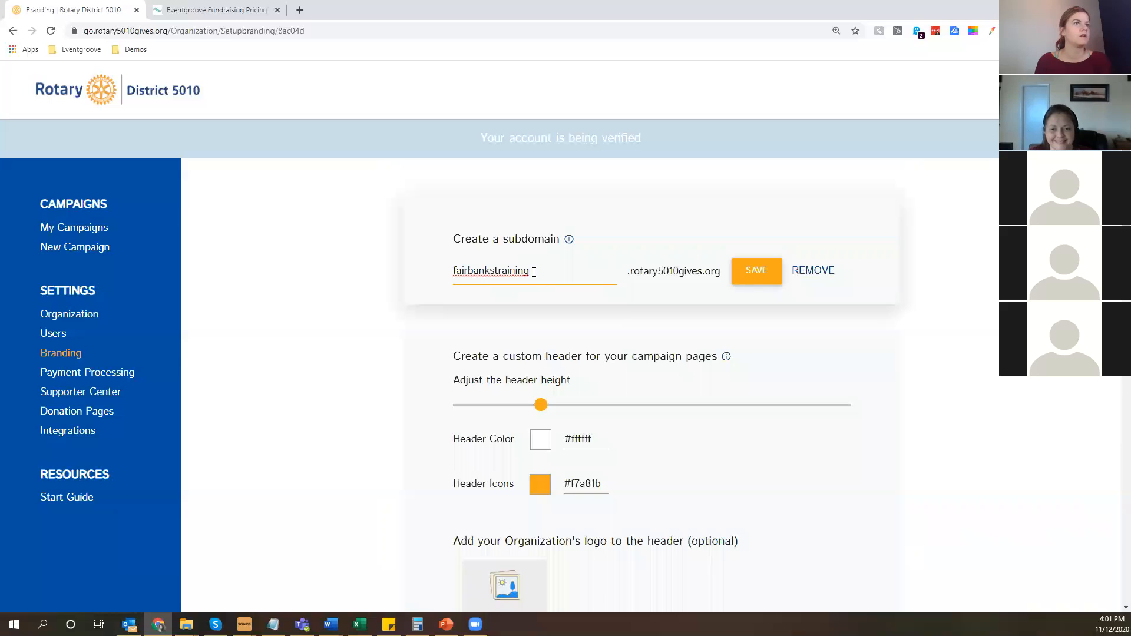
key(Return)
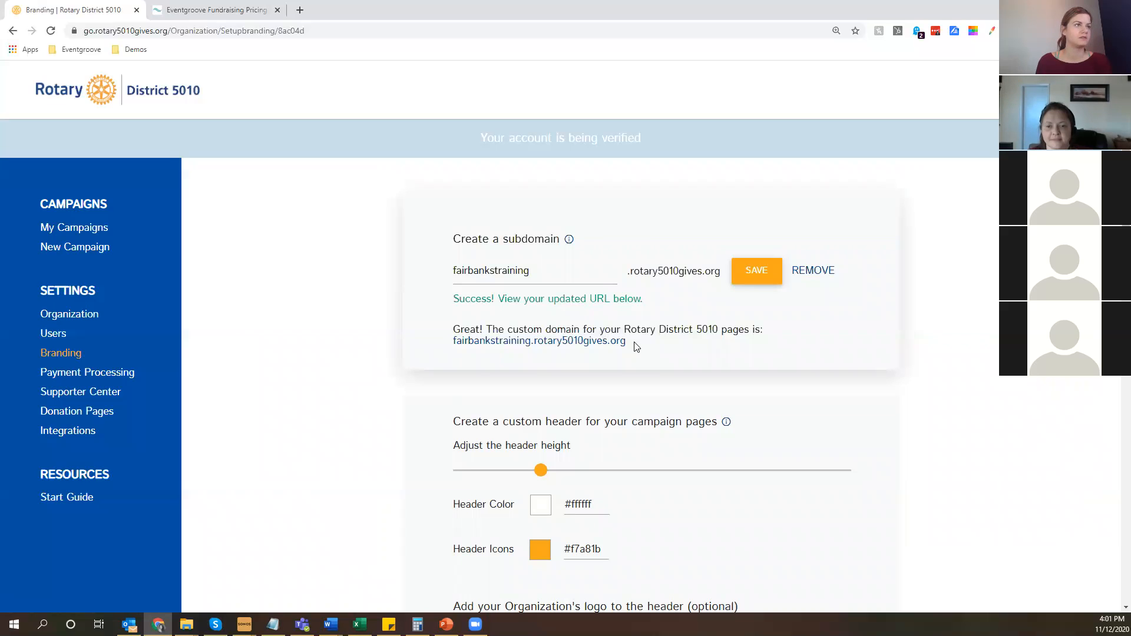
Examine the custom header settings and the header logo upload without choosing a file.
scroll(407, 403, down, 3)
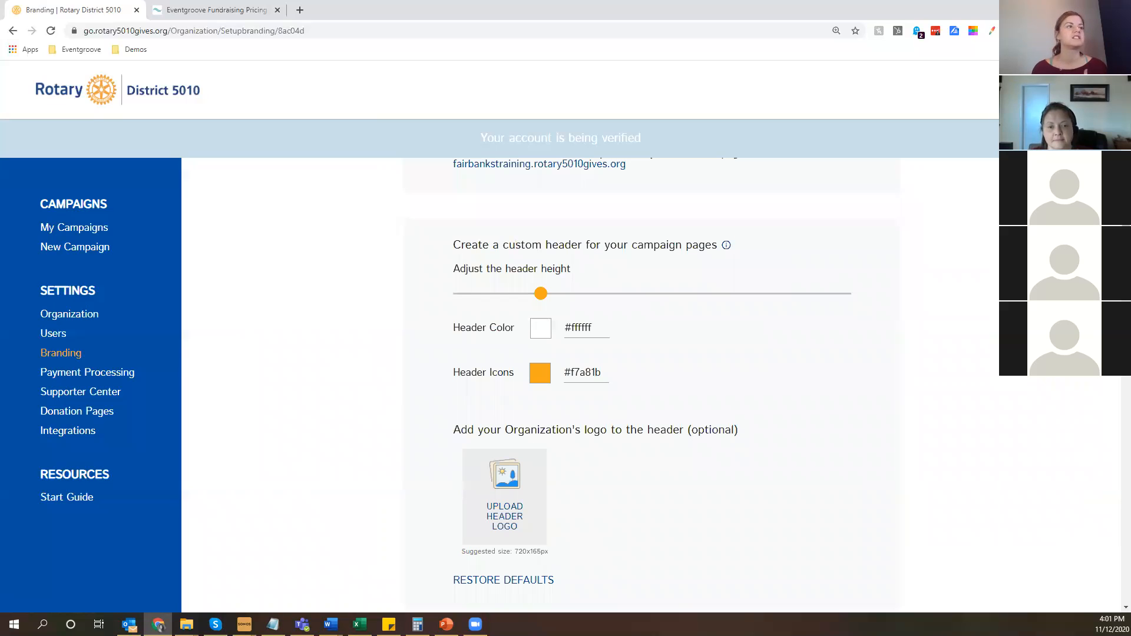
scroll(348, 152, down, 1)
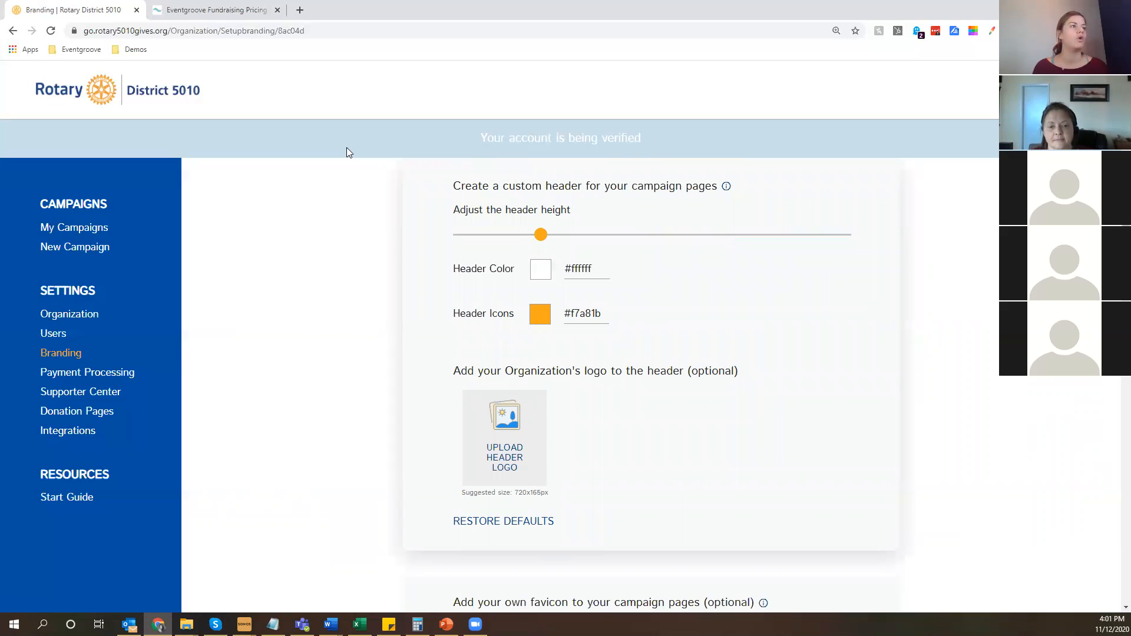
click(499, 463)
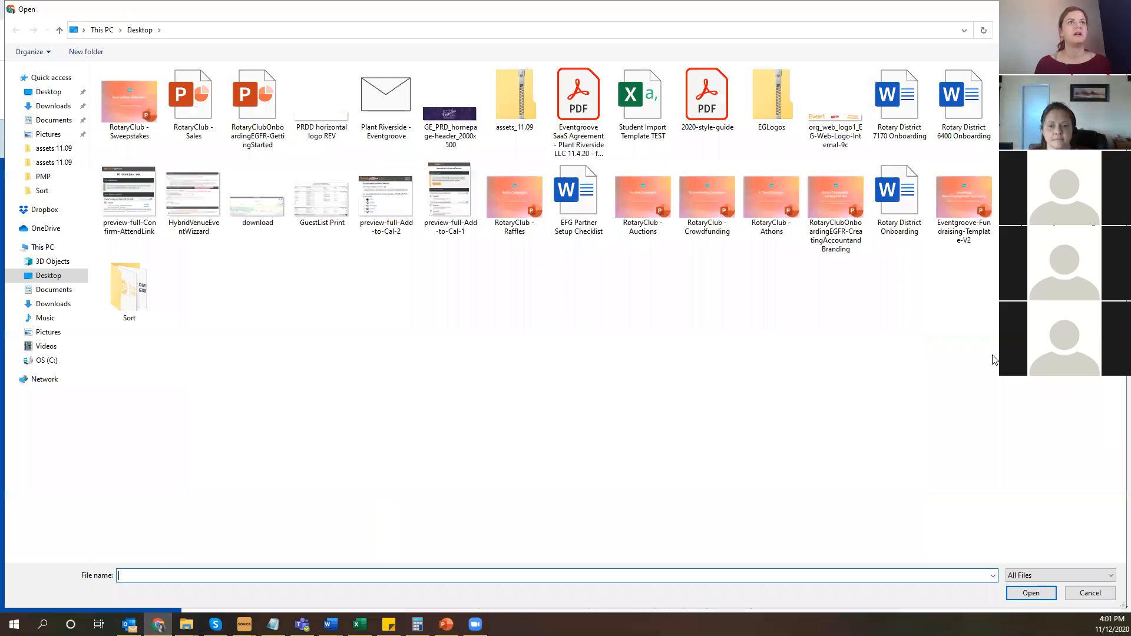
click(1087, 597)
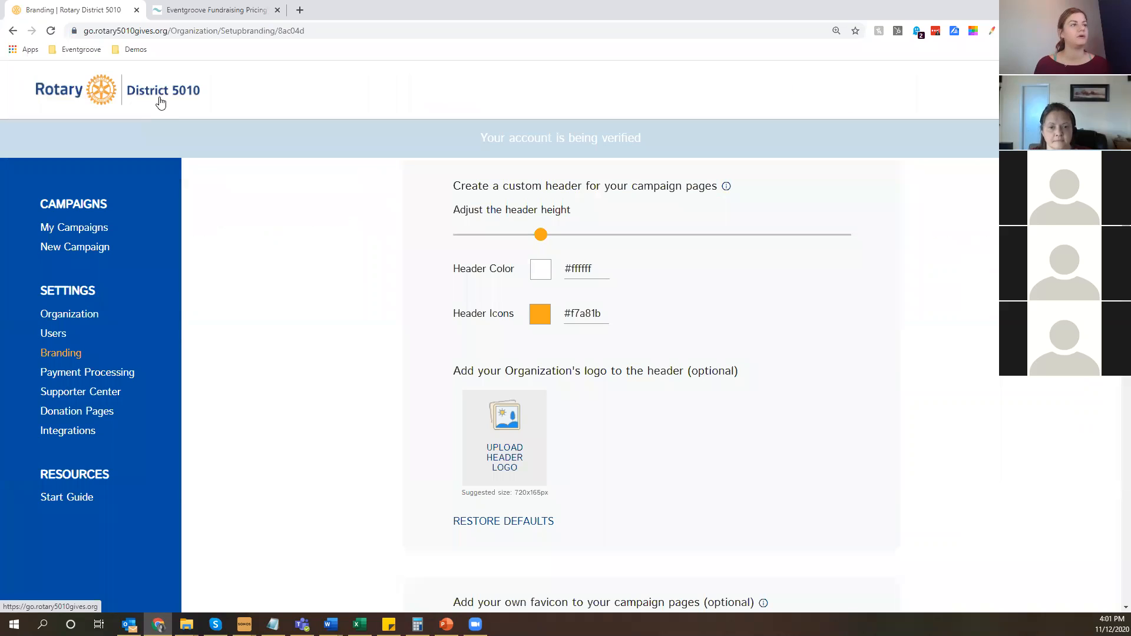
Examine the branding options for the favicon, the donor-facing page colors and the Google font.
scroll(389, 463, down, 2)
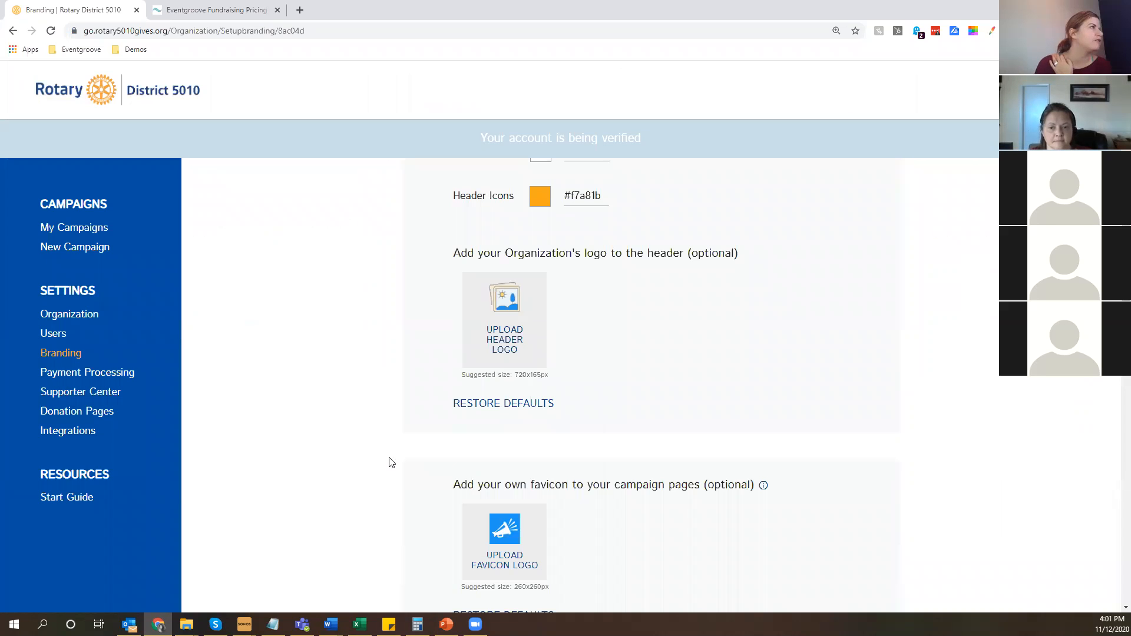
scroll(389, 462, down, 3)
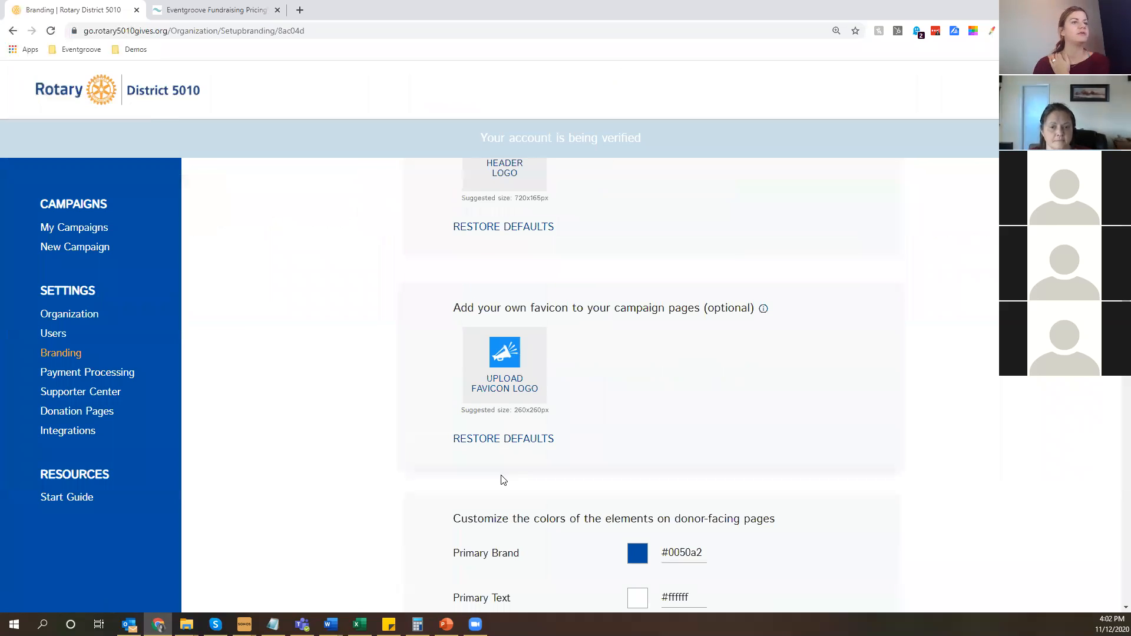
scroll(1015, 428, down, 3)
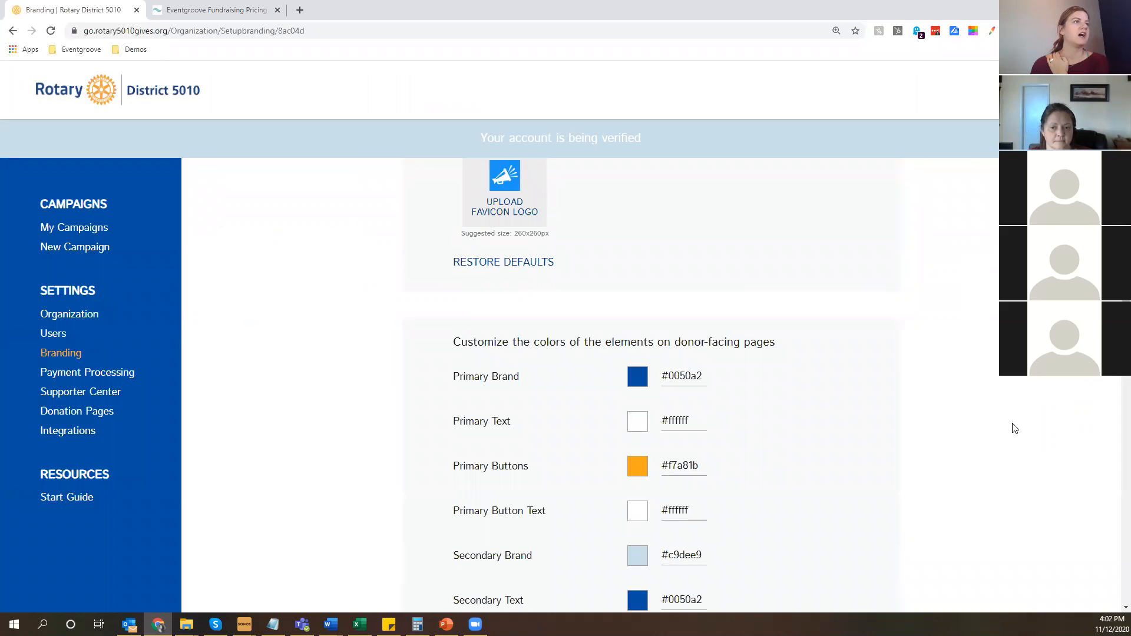
scroll(398, 472, down, 1)
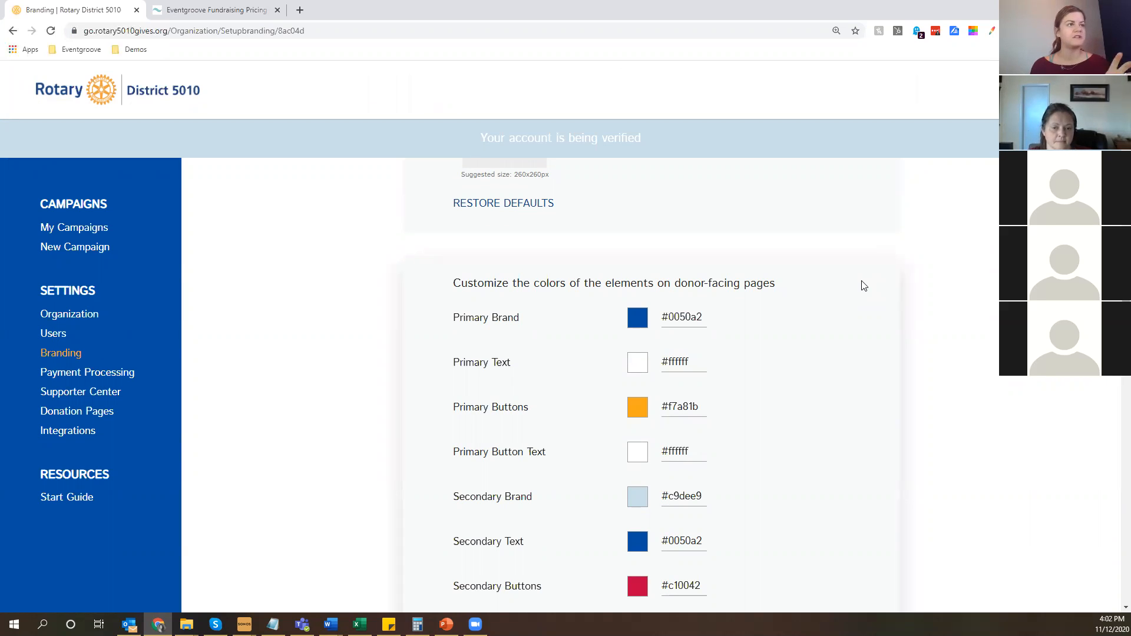
scroll(865, 283, down, 1)
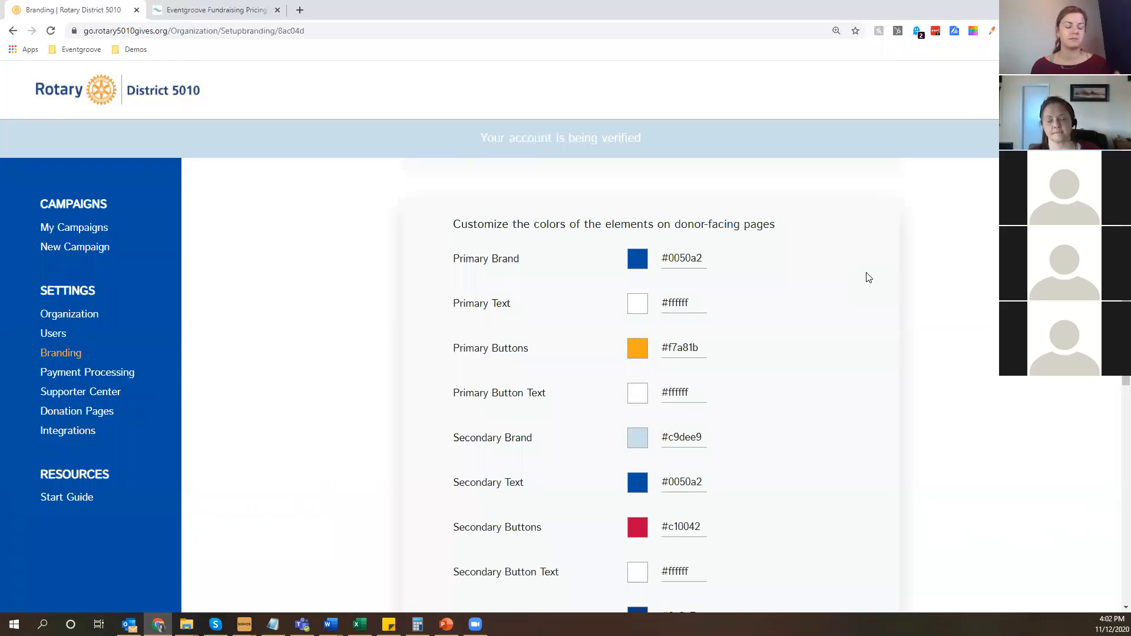
scroll(868, 277, down, 1)
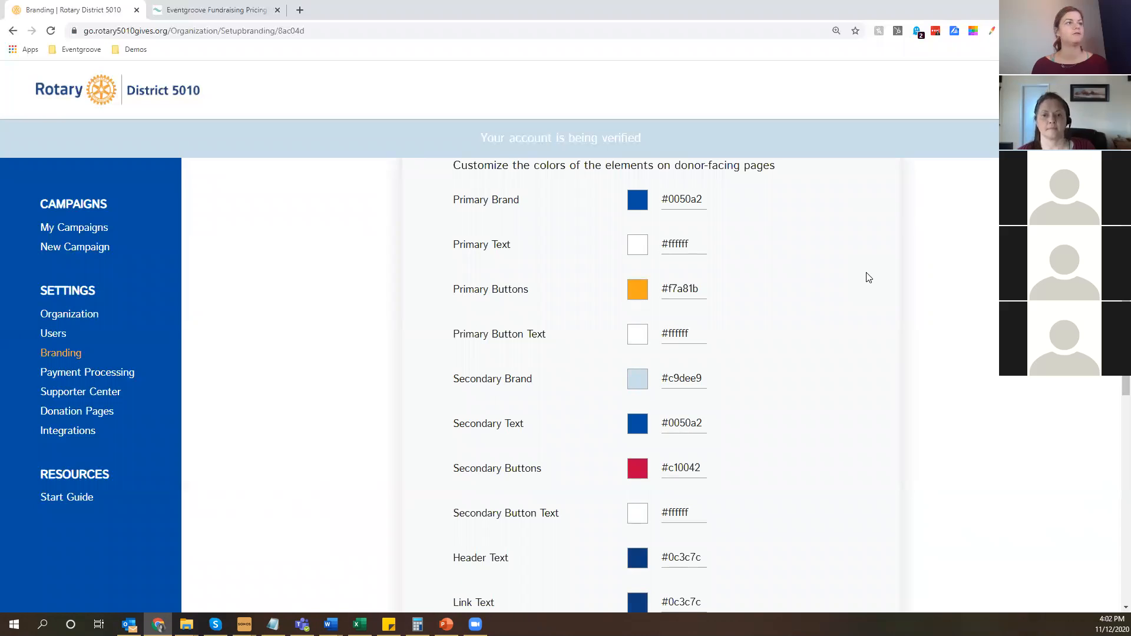
scroll(869, 278, down, 1)
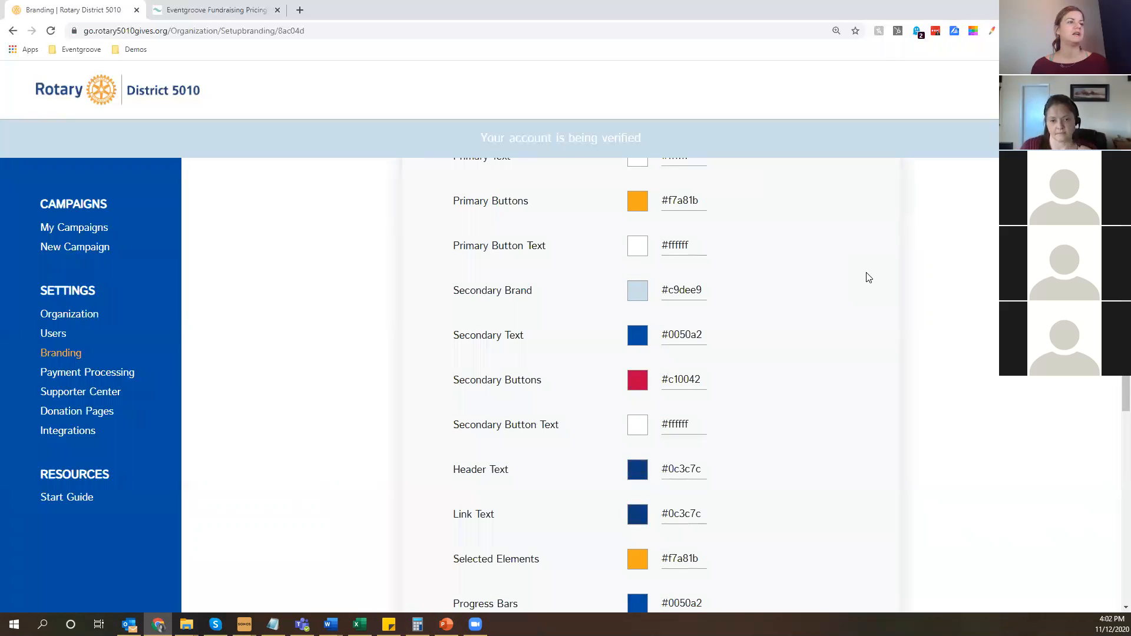
scroll(834, 455, down, 4)
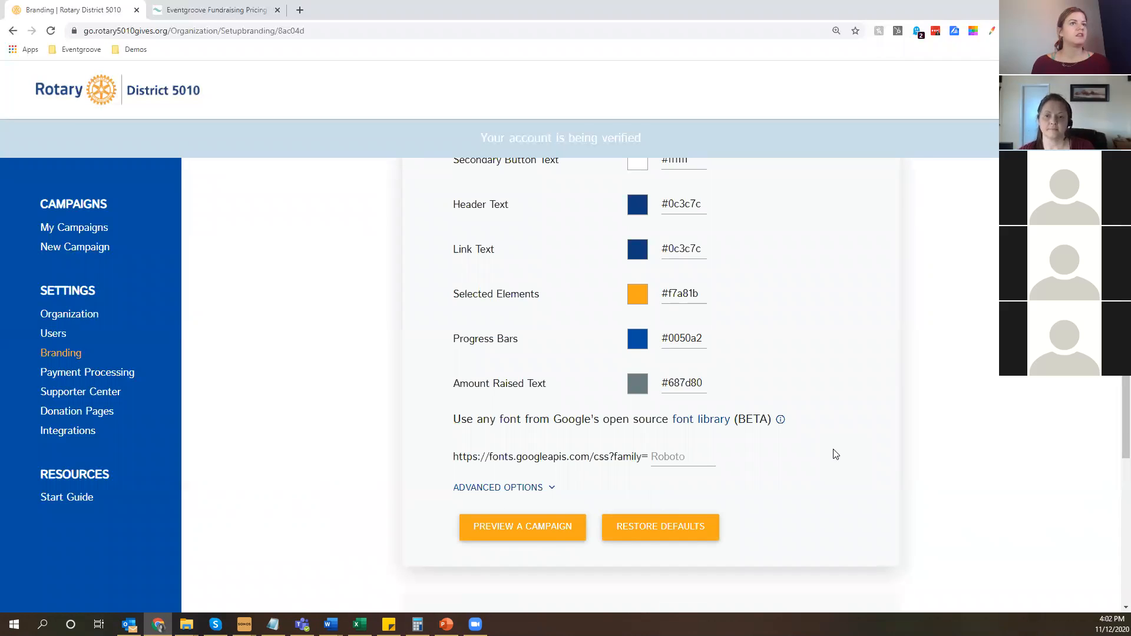
Examine the donor email logo, the email color settings and the sending domain options for campaign emails.
scroll(834, 455, down, 6)
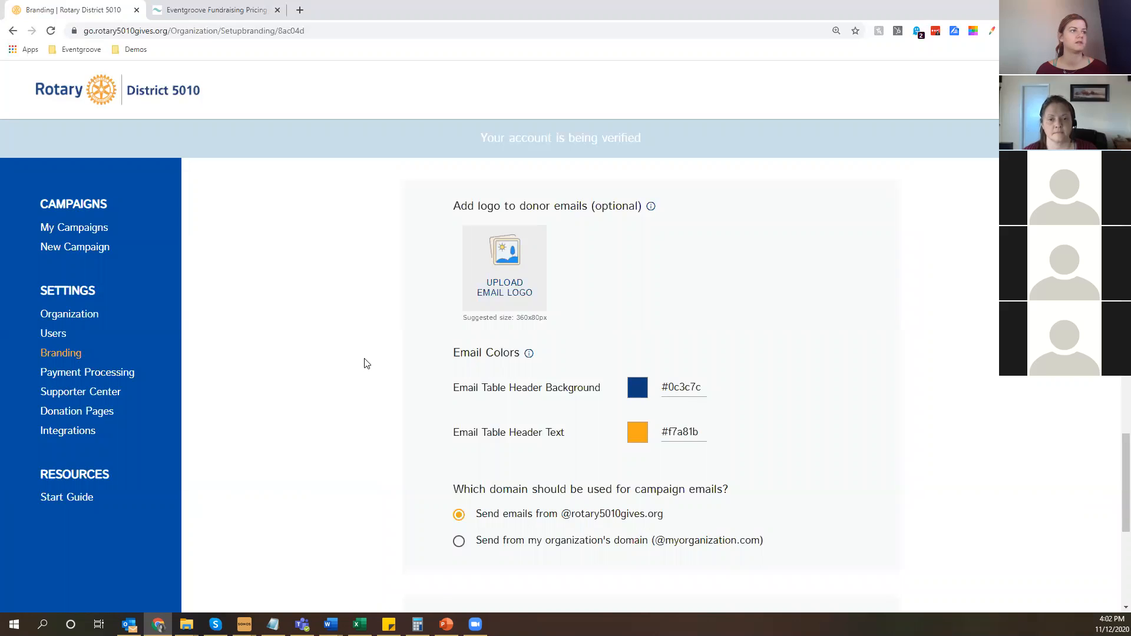
scroll(364, 364, down, 6)
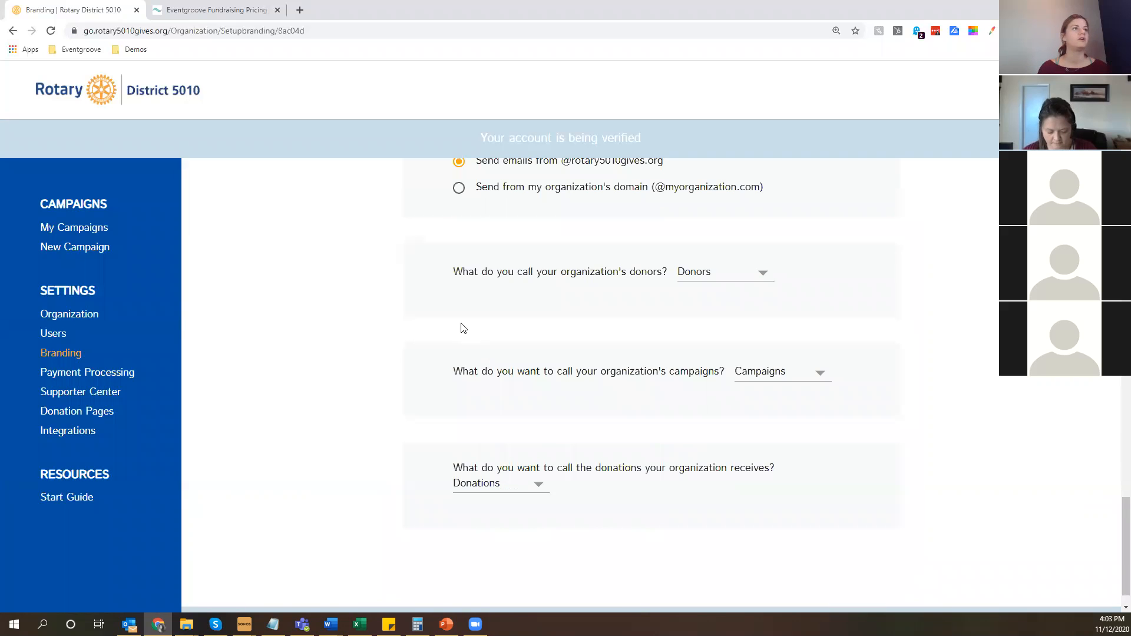
Try Members as the term for the organization's donors, then restore Donors.
click(724, 273)
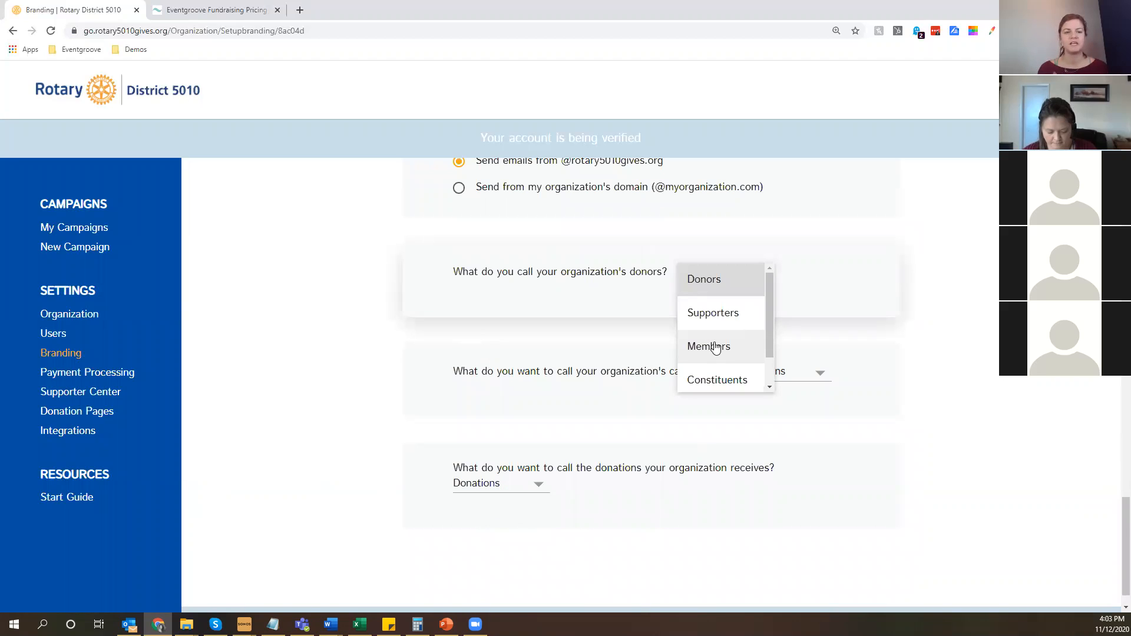
click(715, 348)
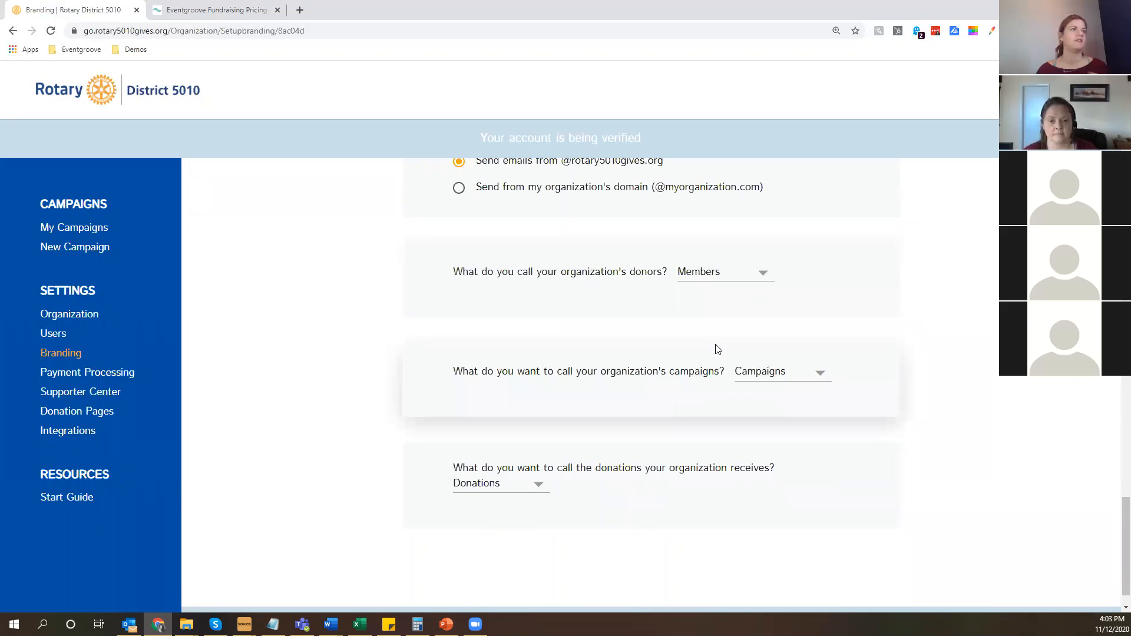
click(737, 281)
click(725, 197)
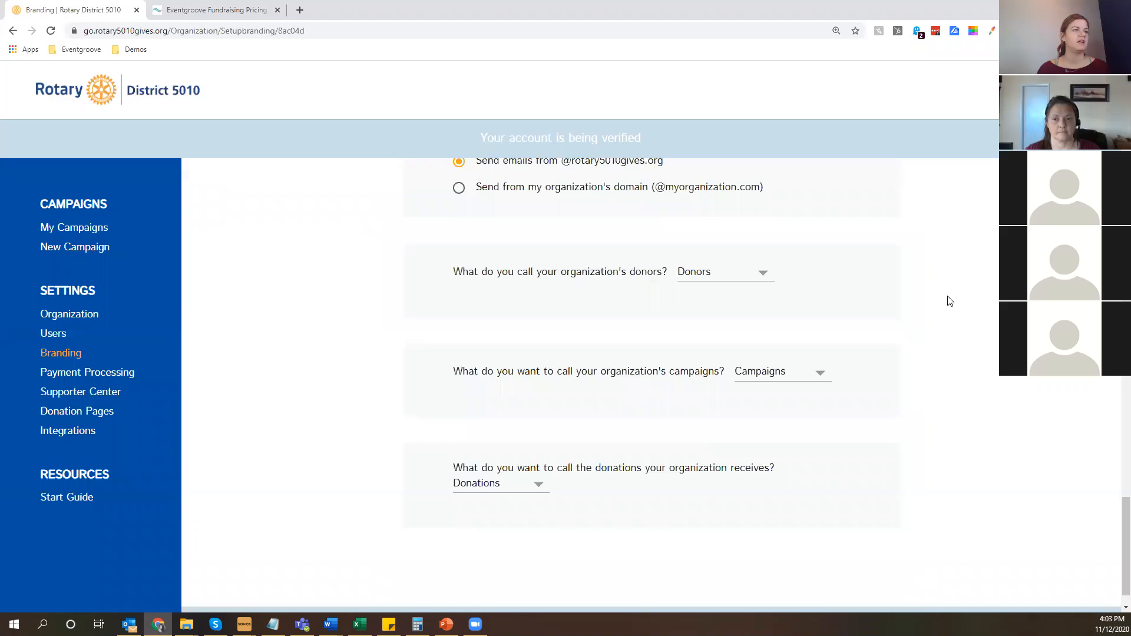
Open the Supporter Center setup for the landing page that shows all campaigns.
scroll(913, 451, down, 1)
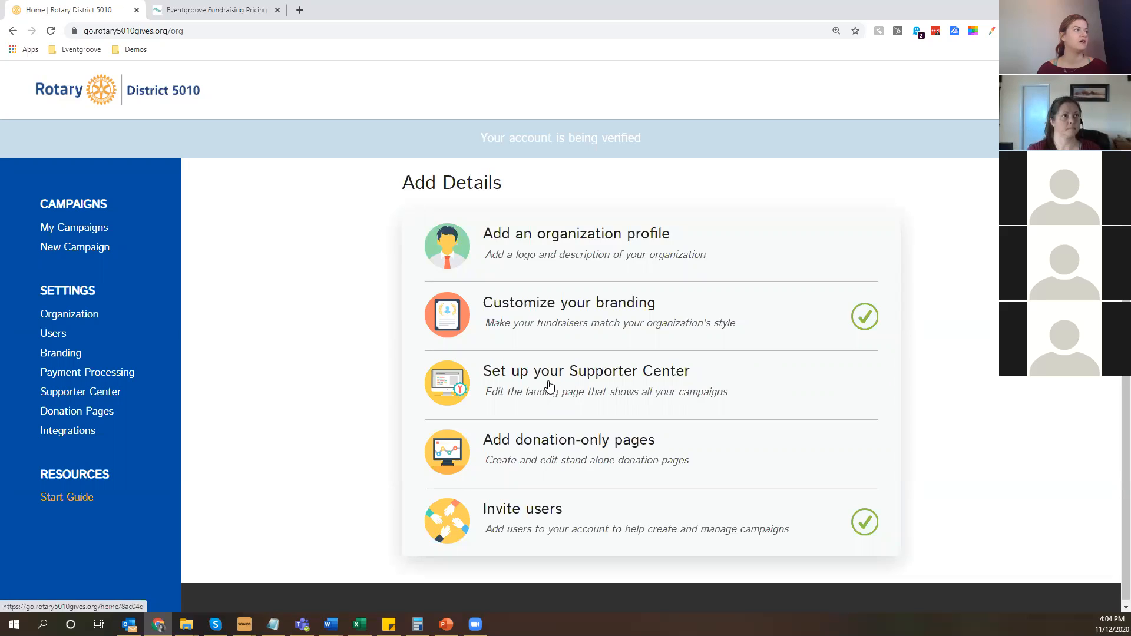
click(77, 398)
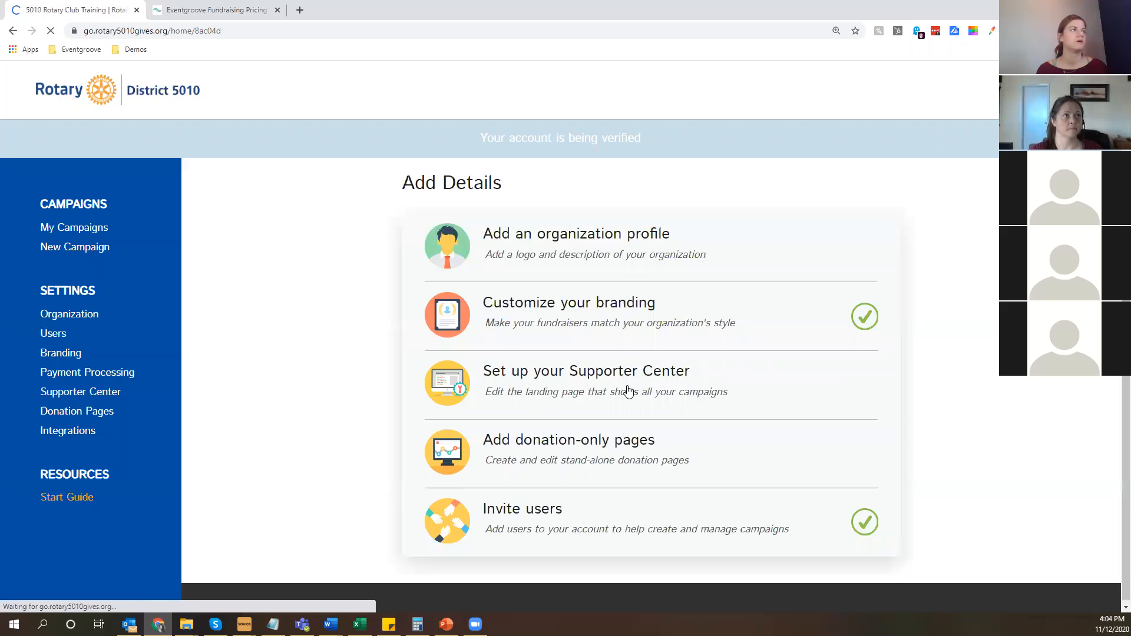
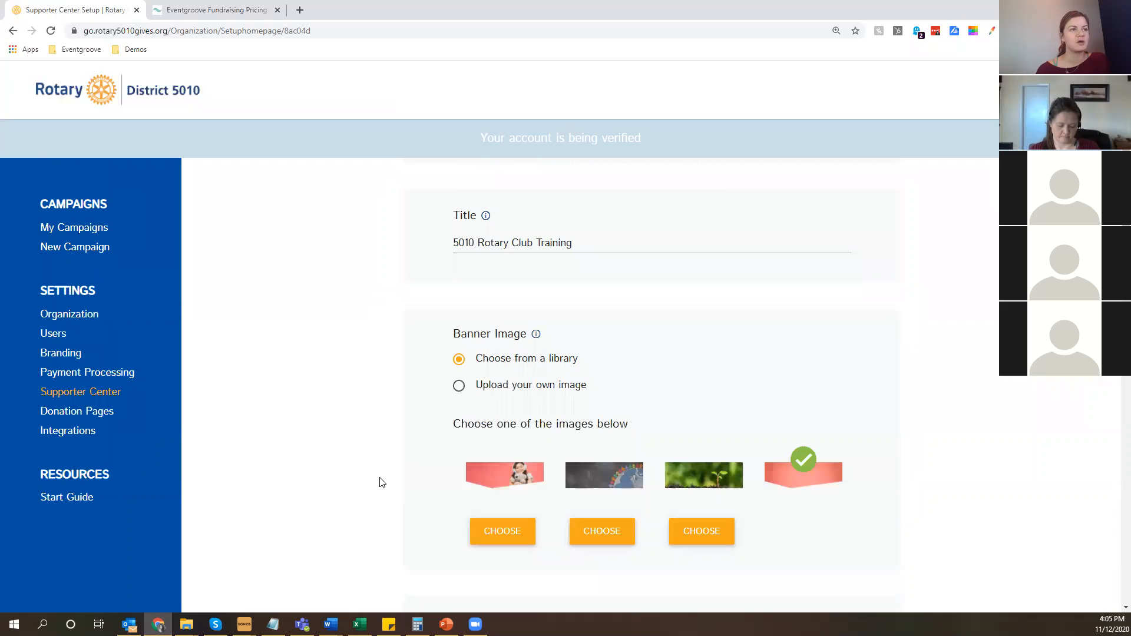
Preview the library banner images and choose the chalk globe with children as the Supporter Center banner.
mouse_move(815, 480)
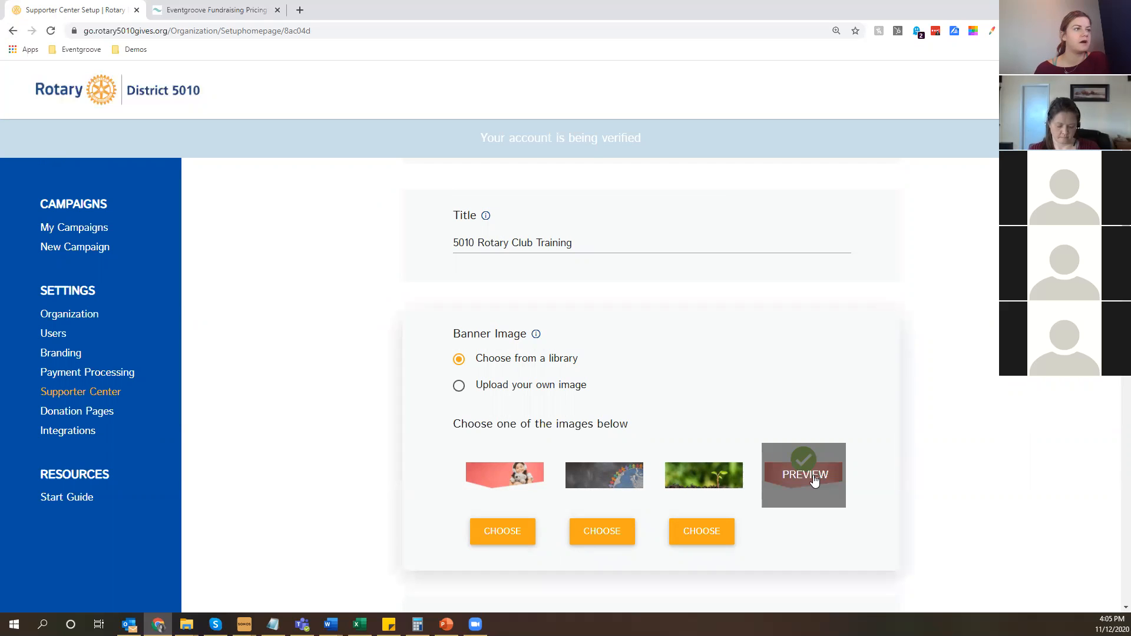
mouse_move(528, 482)
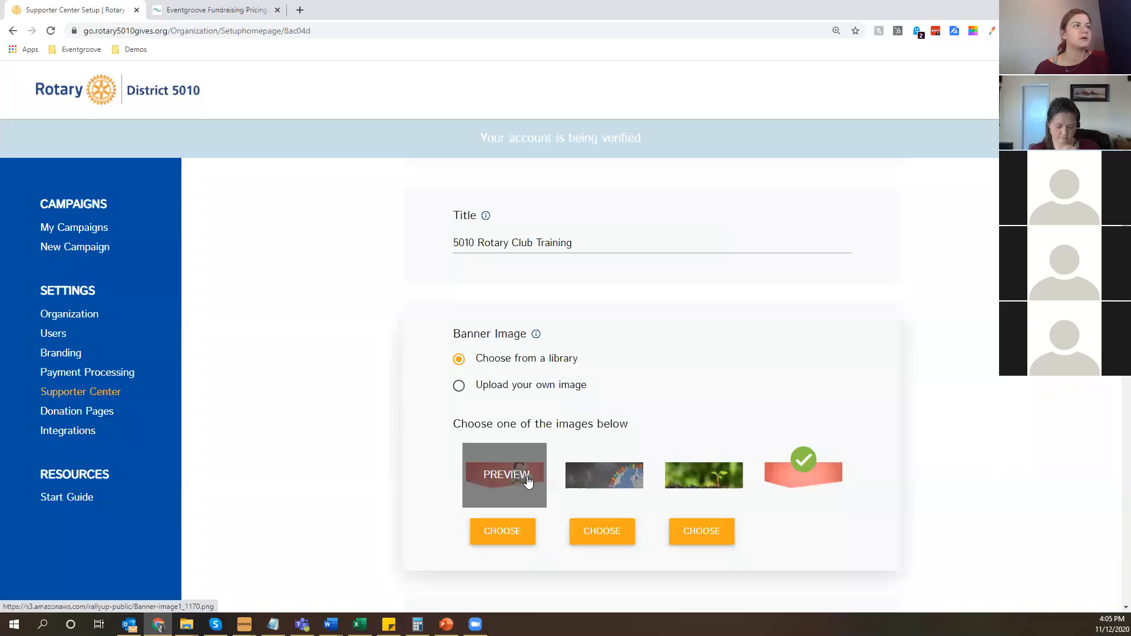
click(528, 482)
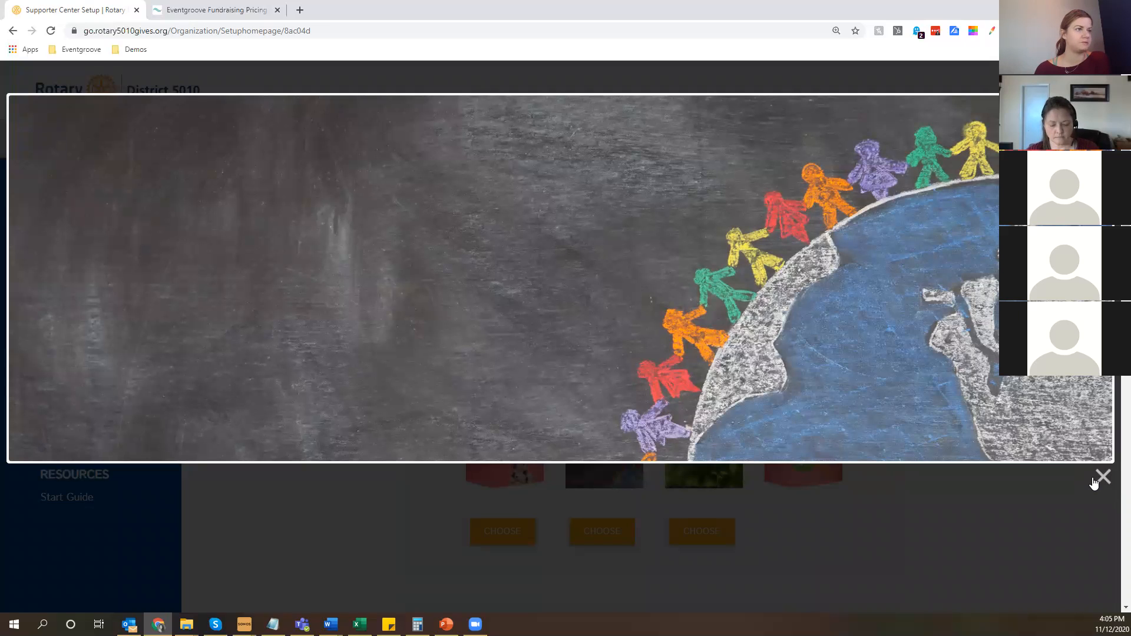
click(1096, 480)
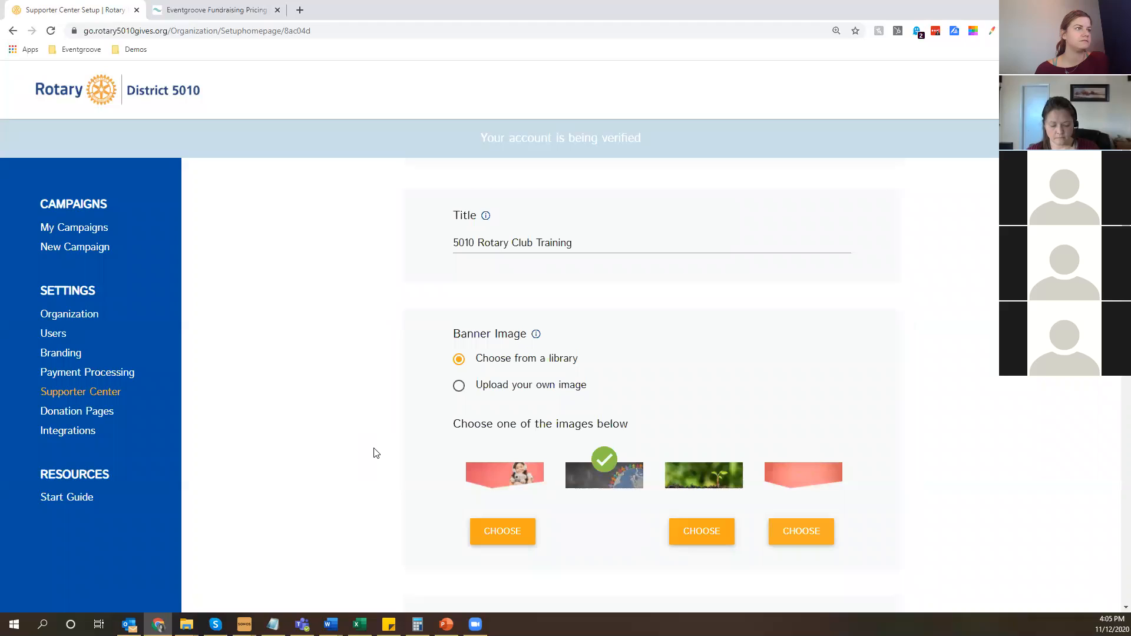
Review the Supporter Center's donation page, donate button, fundraiser list, description and website link settings, and save the setup.
scroll(389, 426, down, 4)
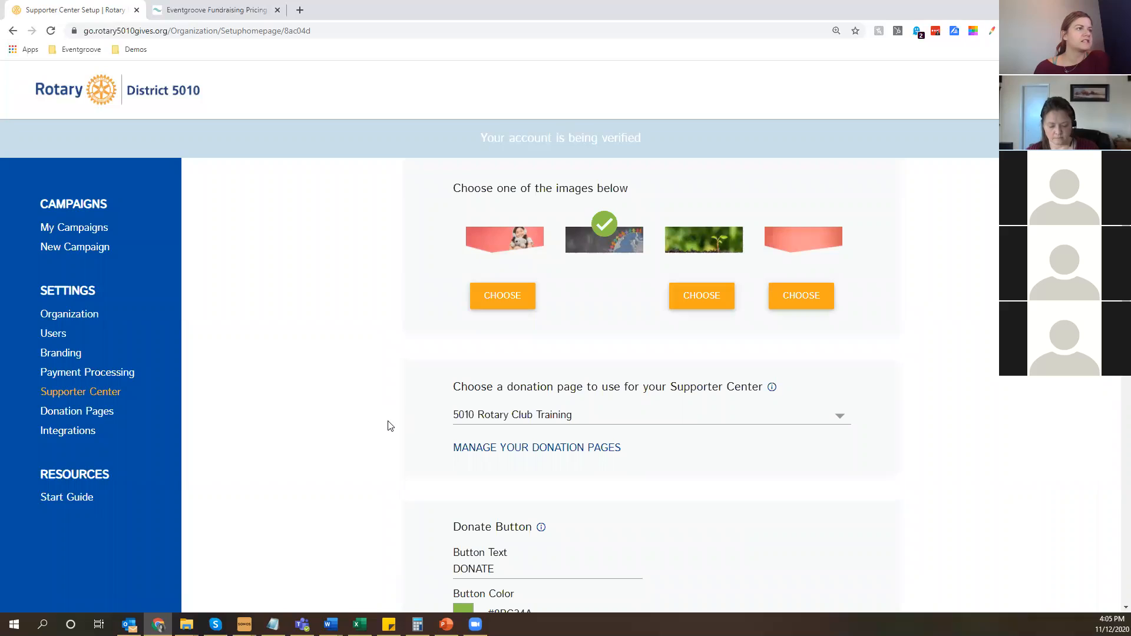
scroll(389, 425, down, 3)
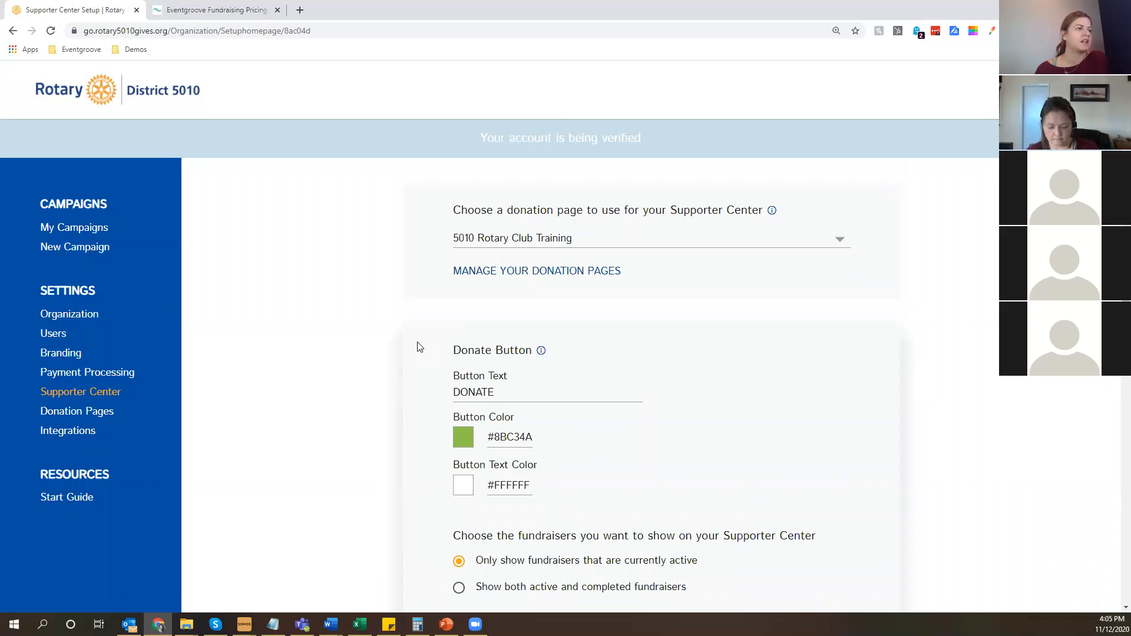
double_click(473, 392)
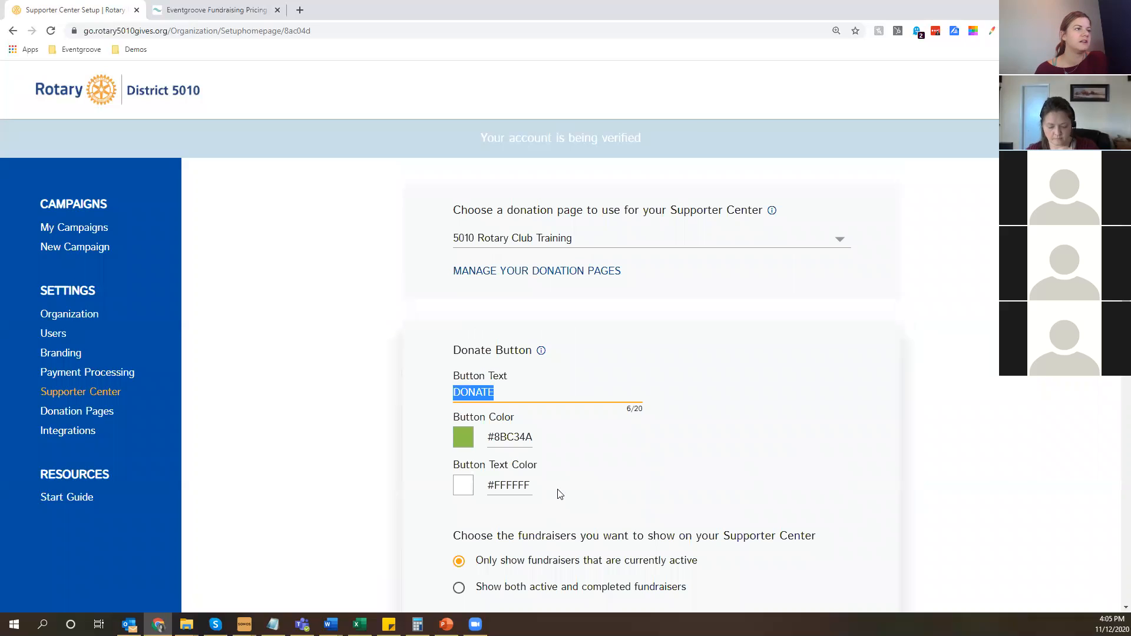
scroll(413, 435, down, 5)
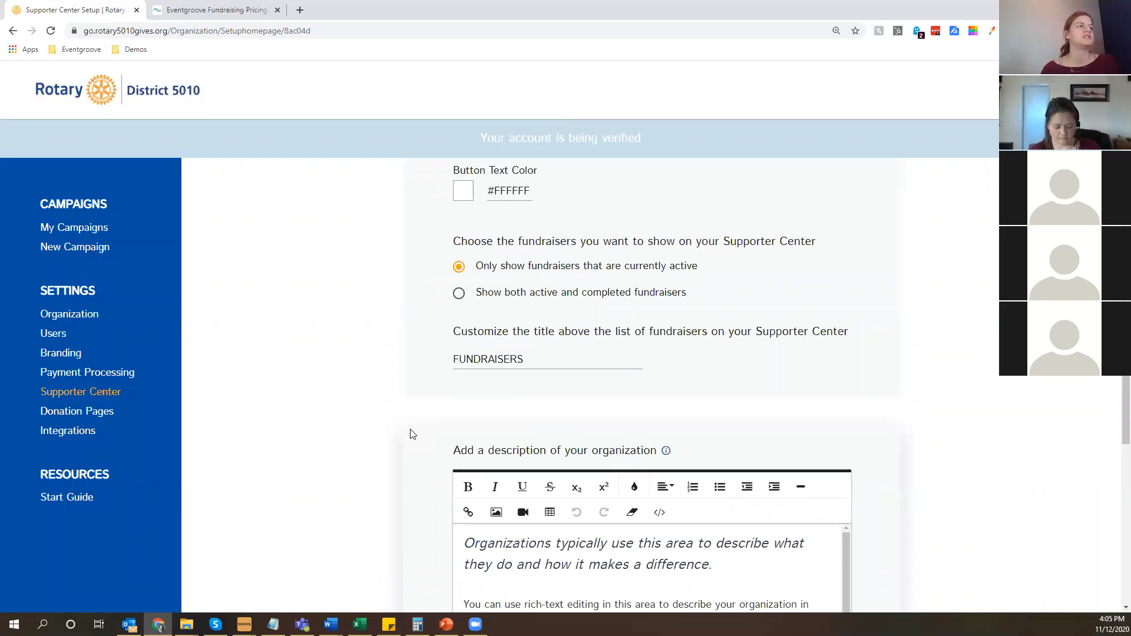
scroll(410, 435, down, 2)
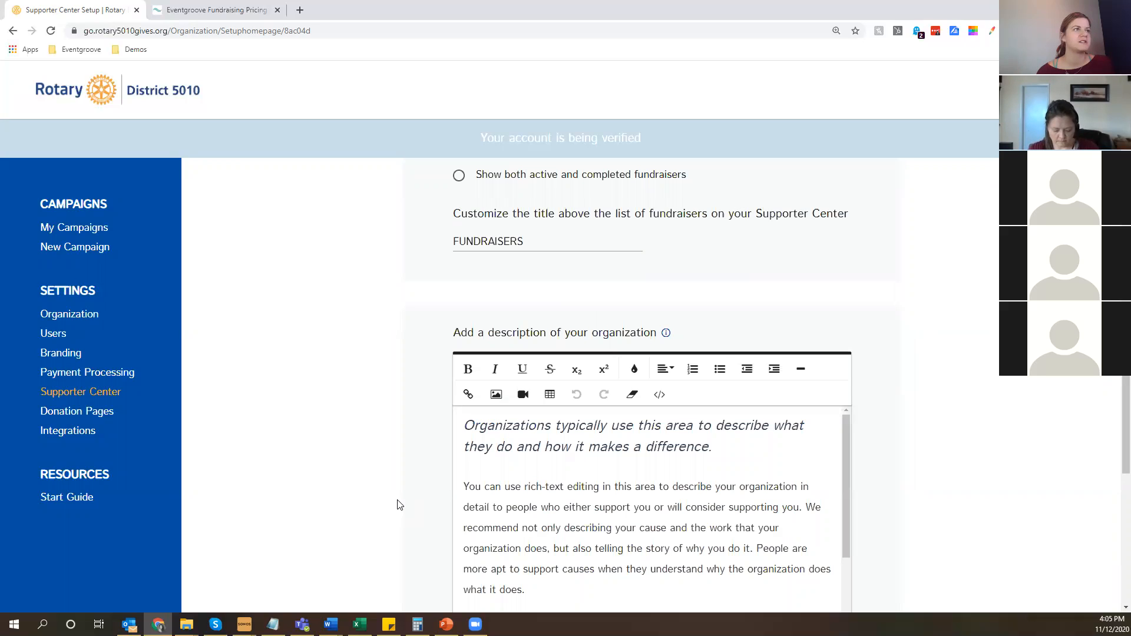
scroll(395, 501, down, 6)
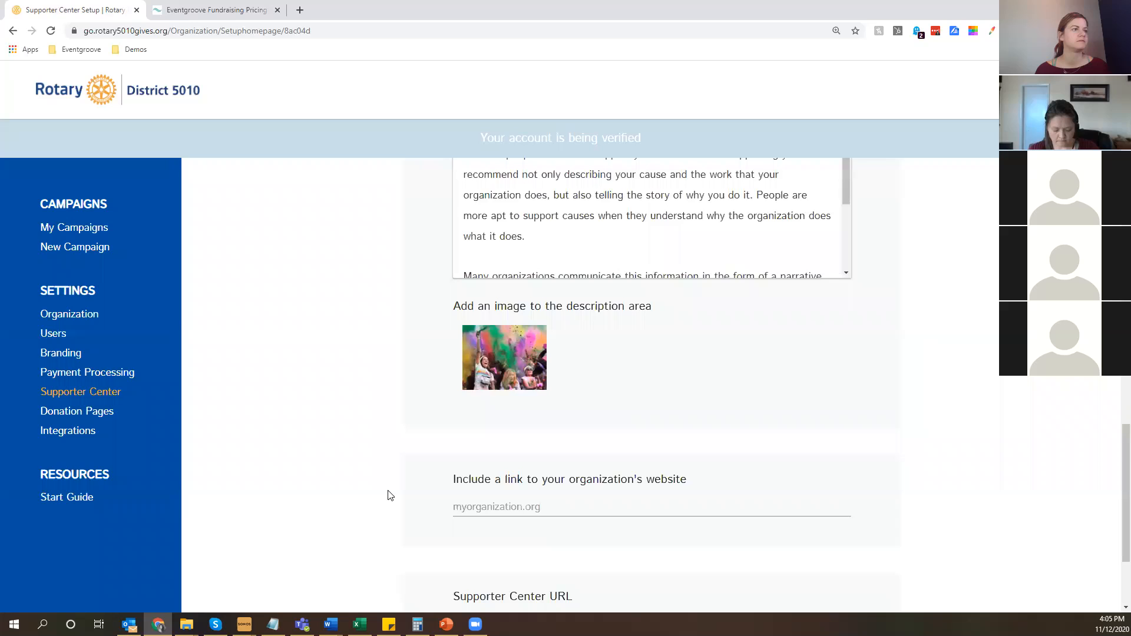
scroll(389, 495, down, 3)
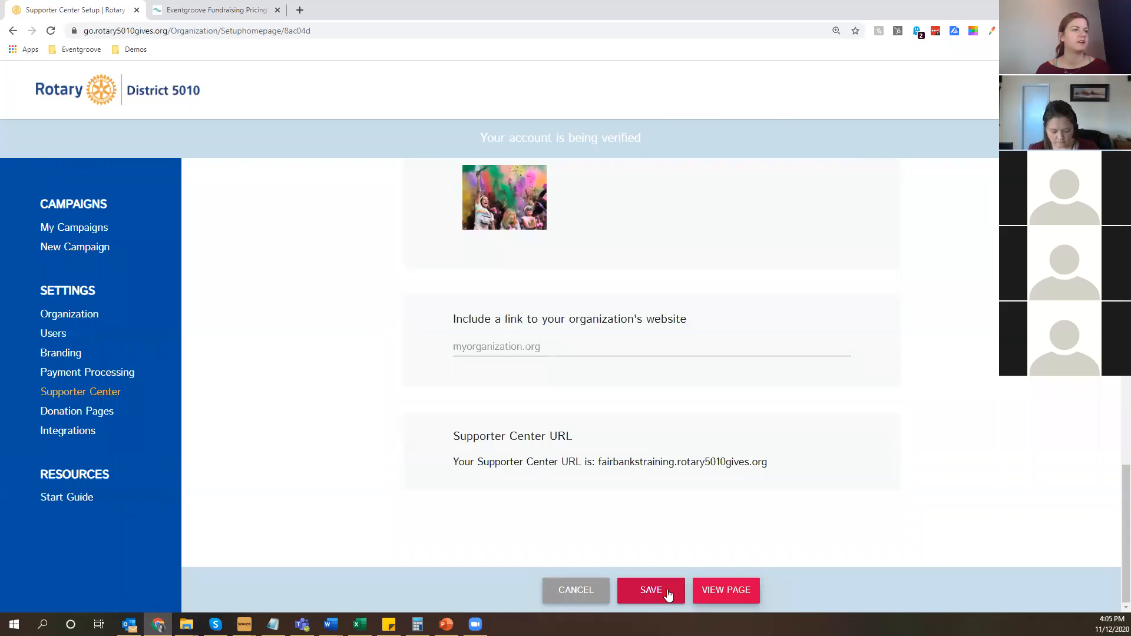
click(669, 596)
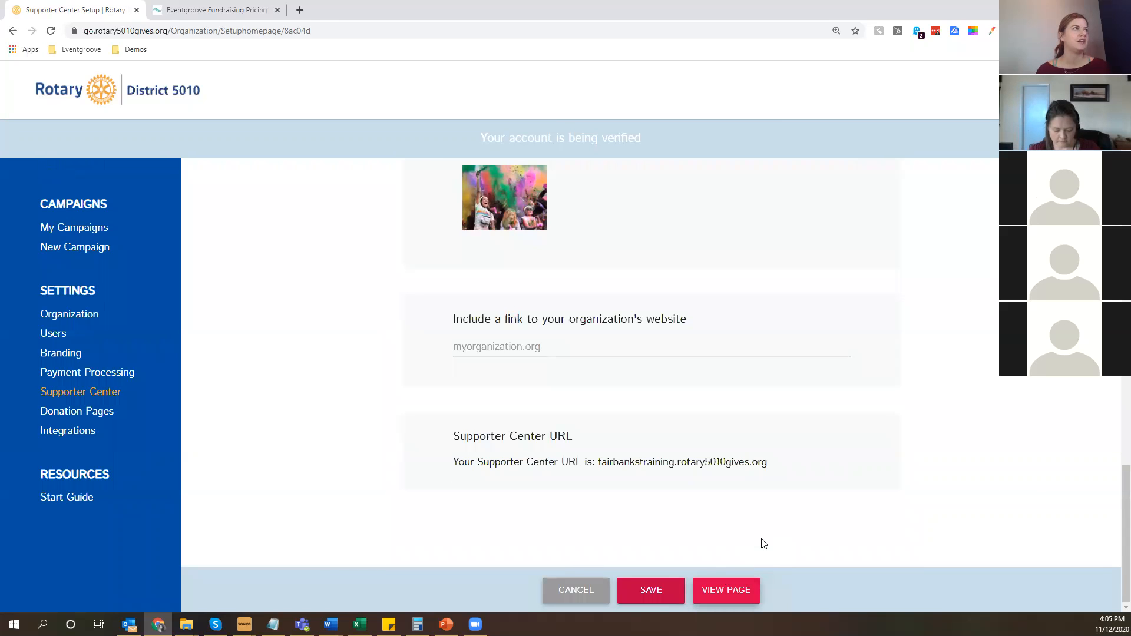
View the live Supporter Center page and examine its web address, banner and fundraisers section.
double_click(242, 30)
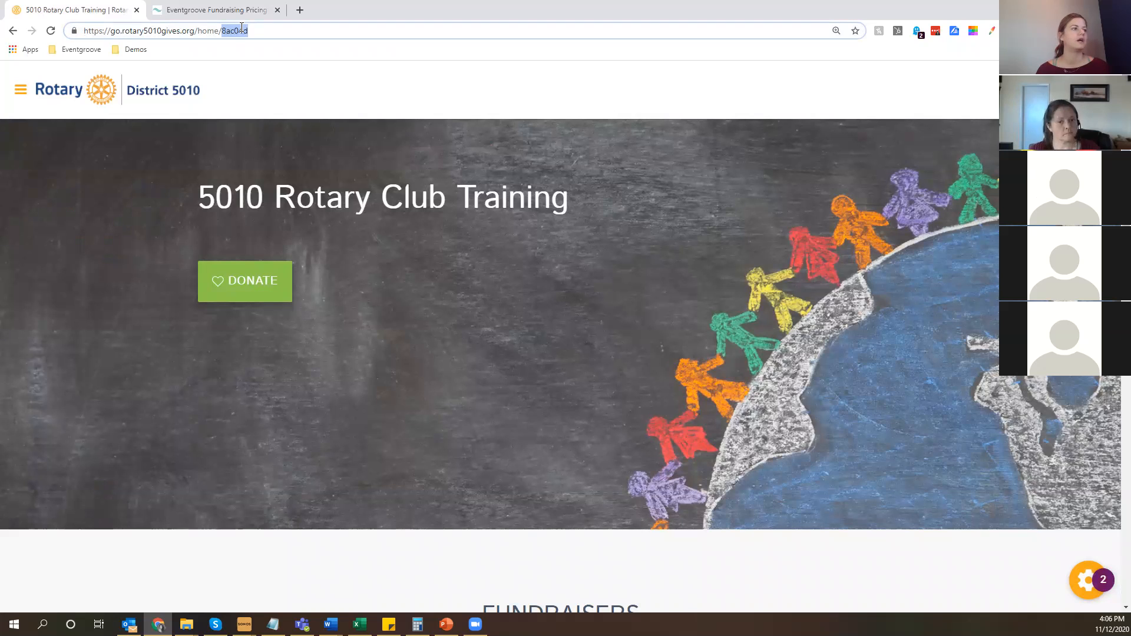
triple_click(242, 30)
scroll(562, 356, down, 2)
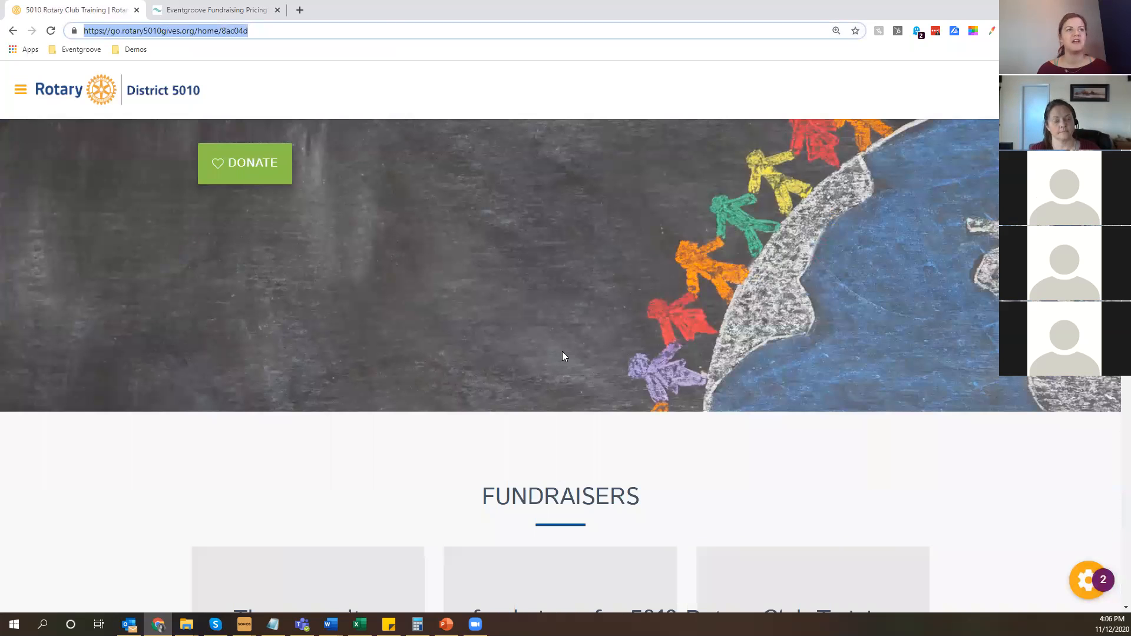
scroll(562, 356, down, 4)
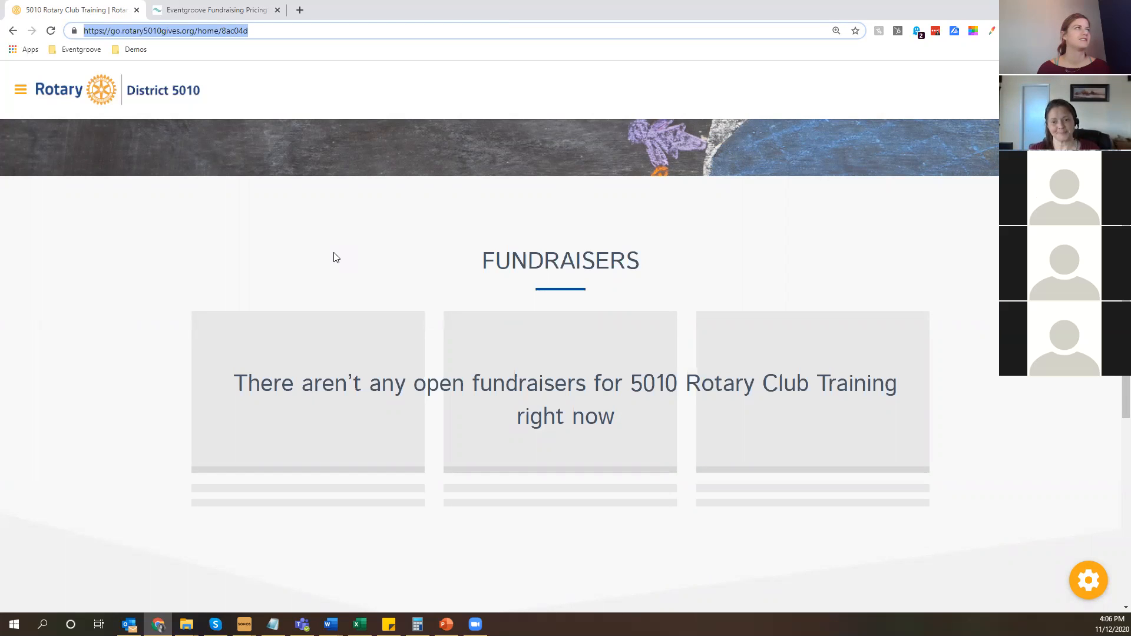
Return to the start guide, locate the donation-only pages entry and open the organization's list of donation pages.
click(21, 89)
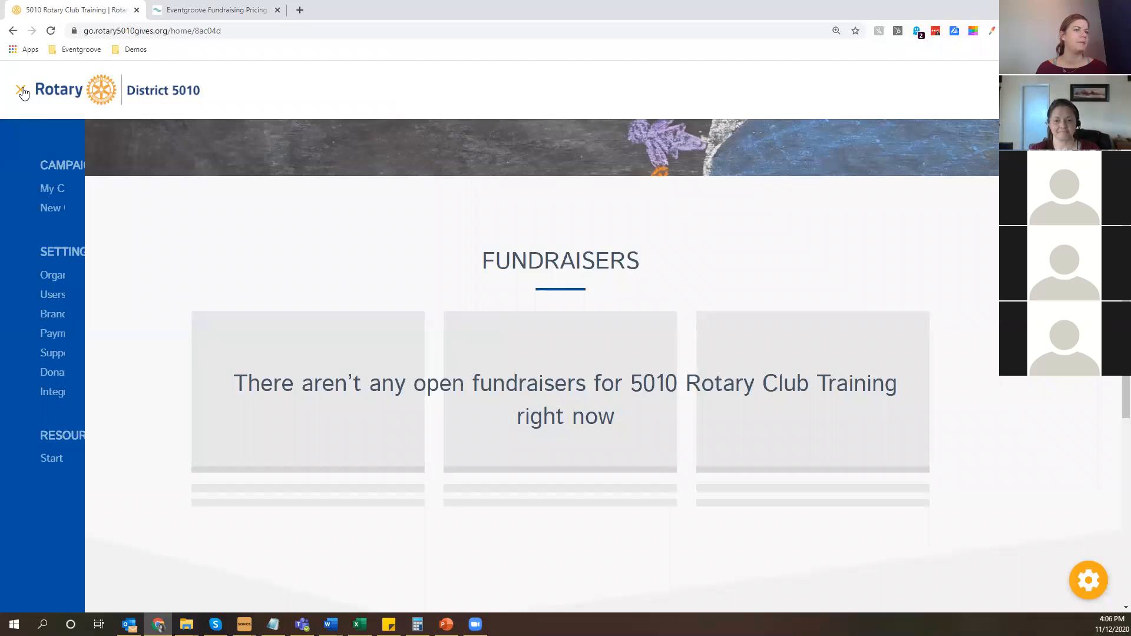
click(54, 458)
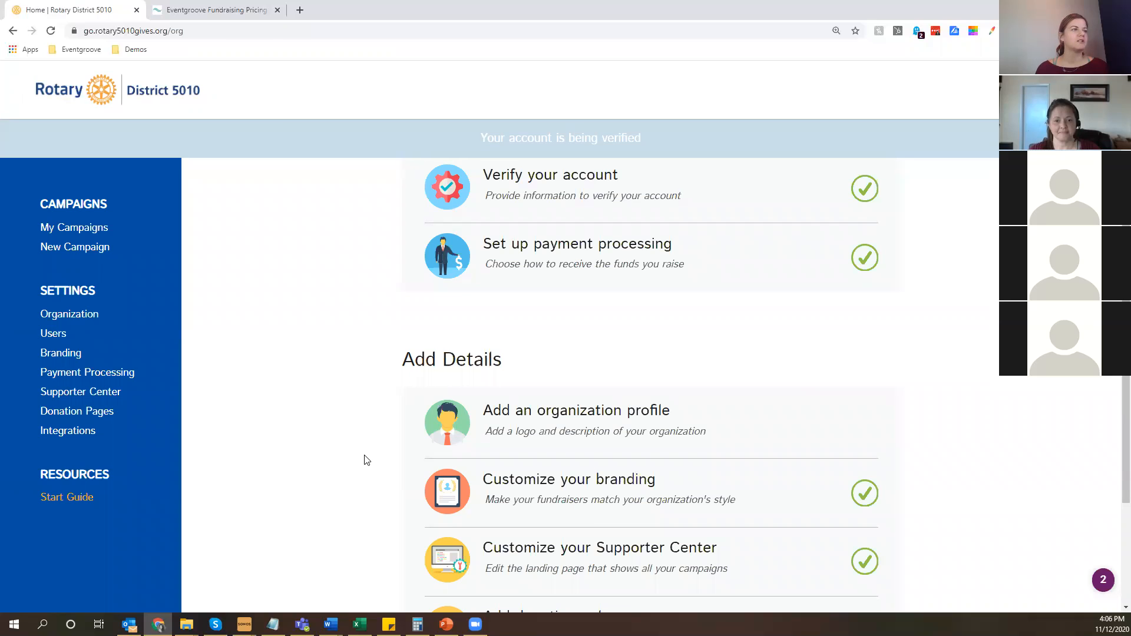
scroll(661, 470, down, 3)
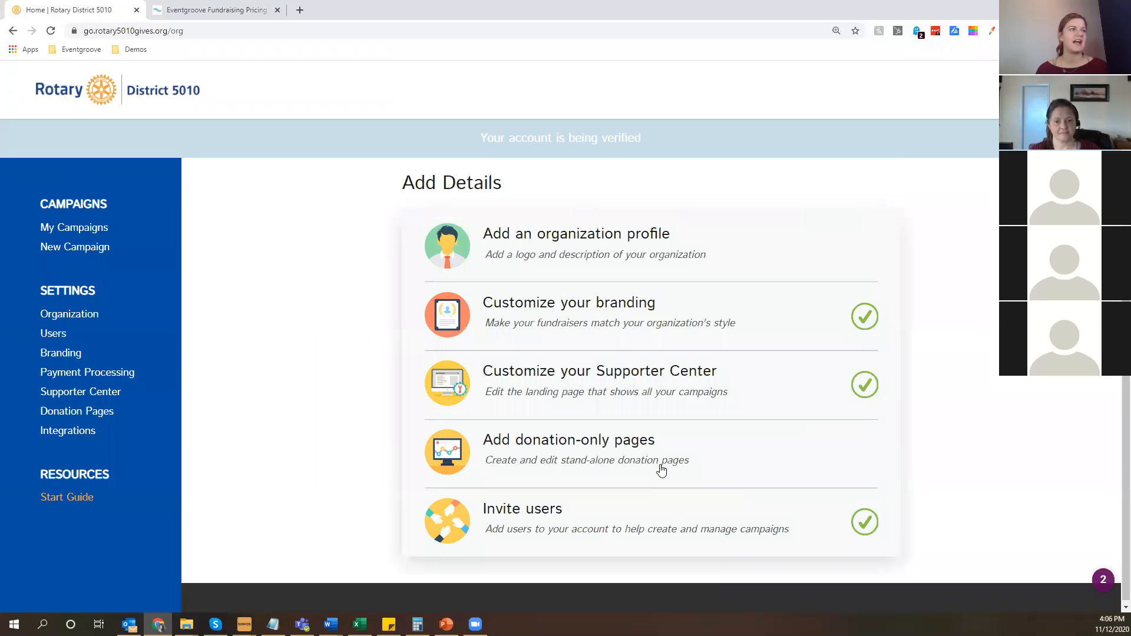
click(599, 451)
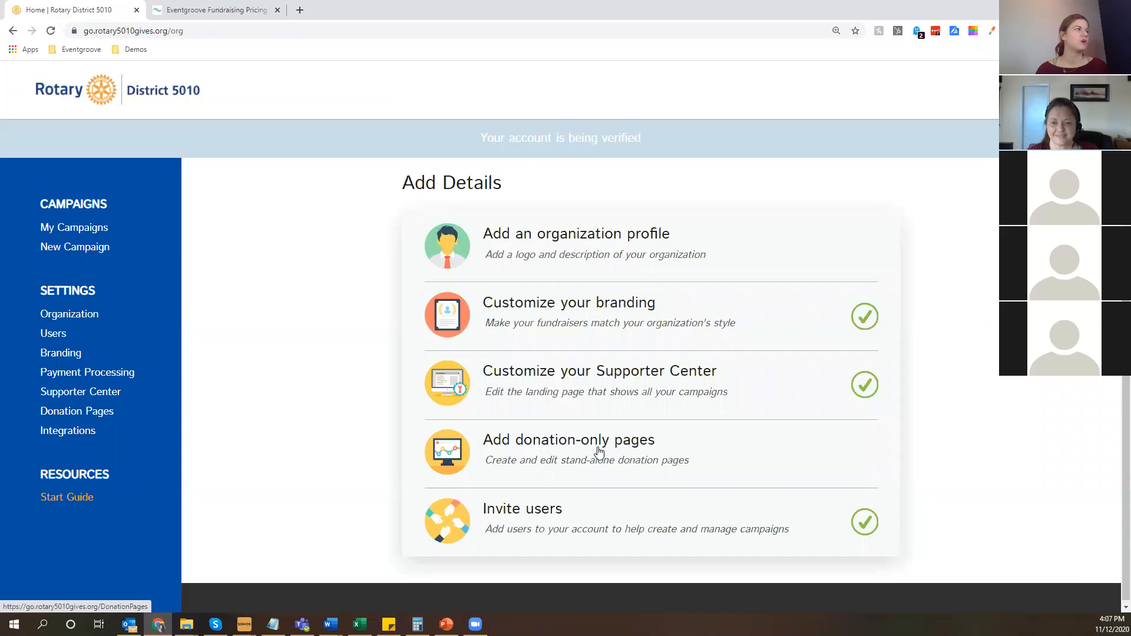
click(58, 417)
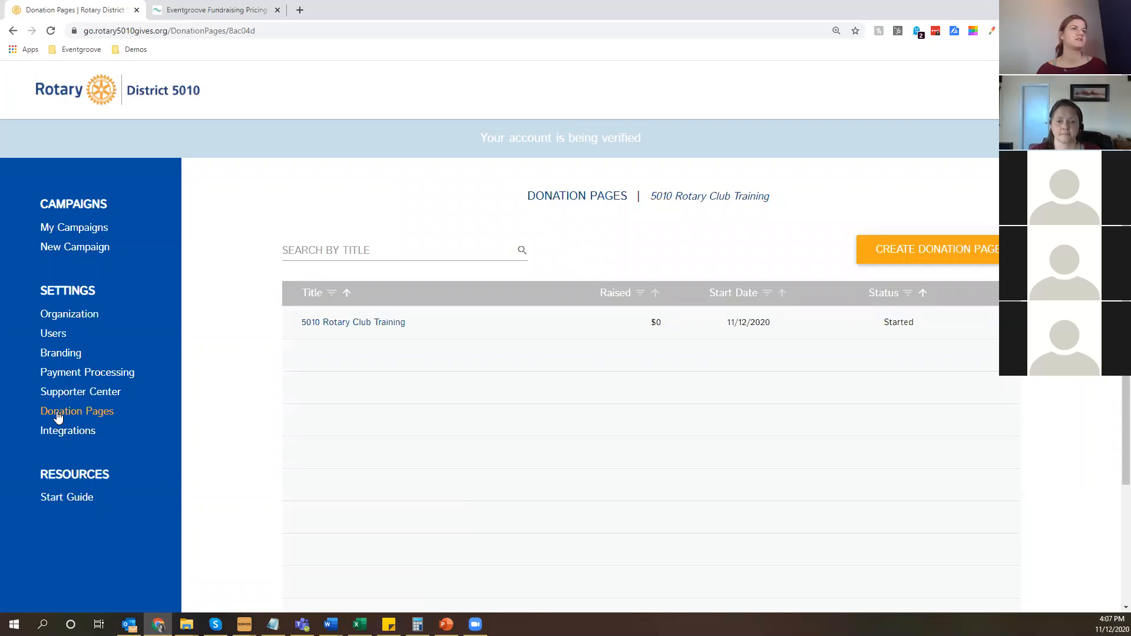
View the public donation page of 5010 Rotary Club Training and highlight the ending of its web address.
click(385, 323)
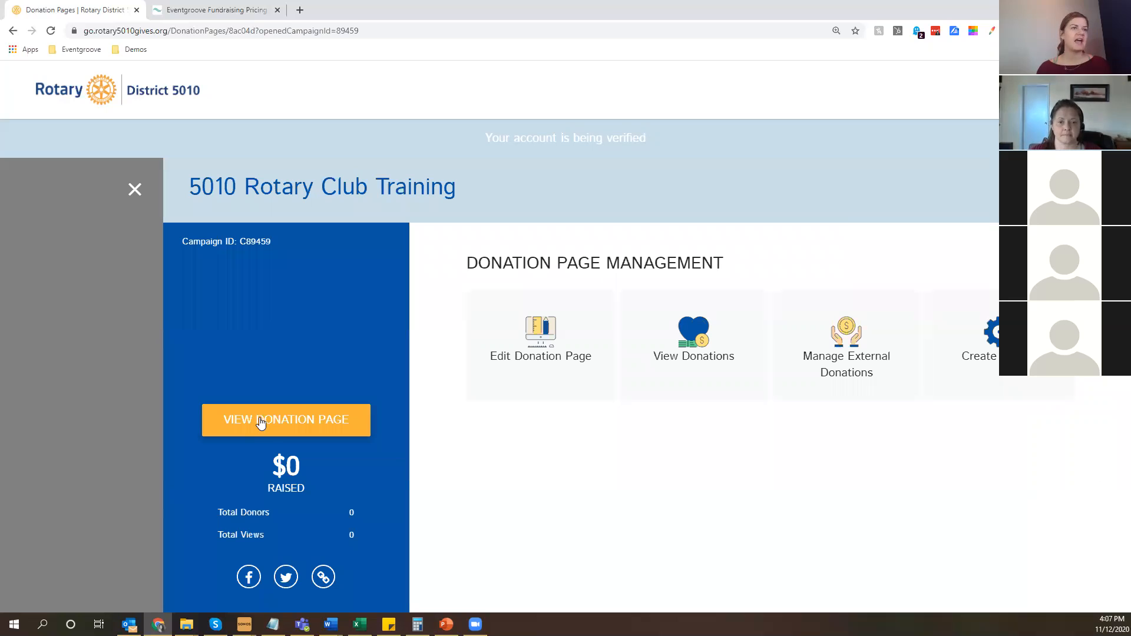
click(264, 422)
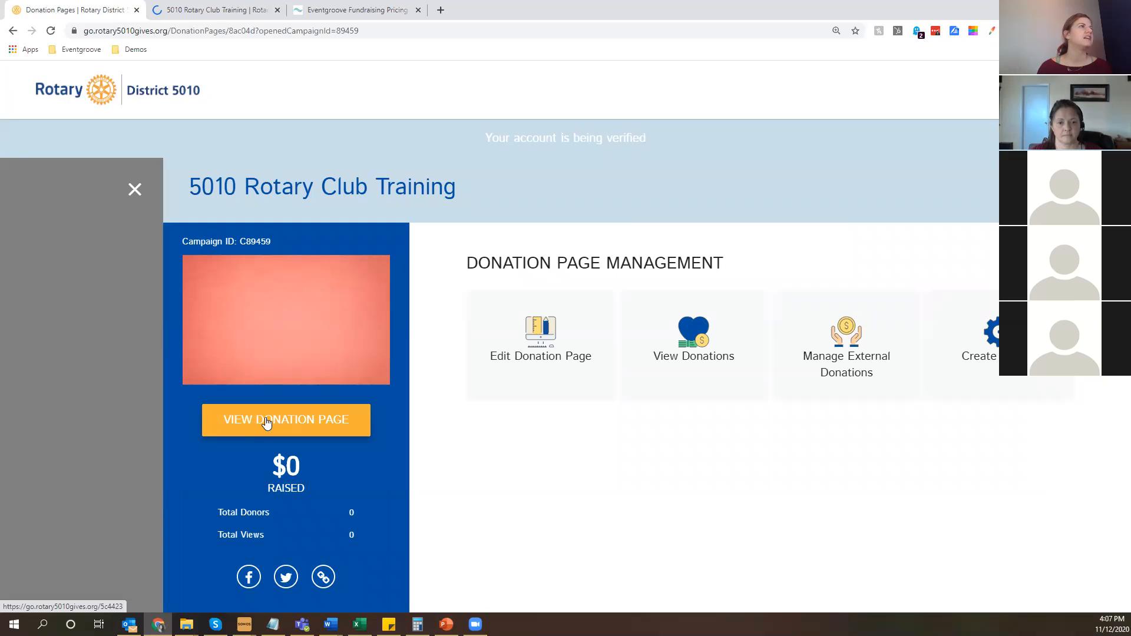
click(255, 11)
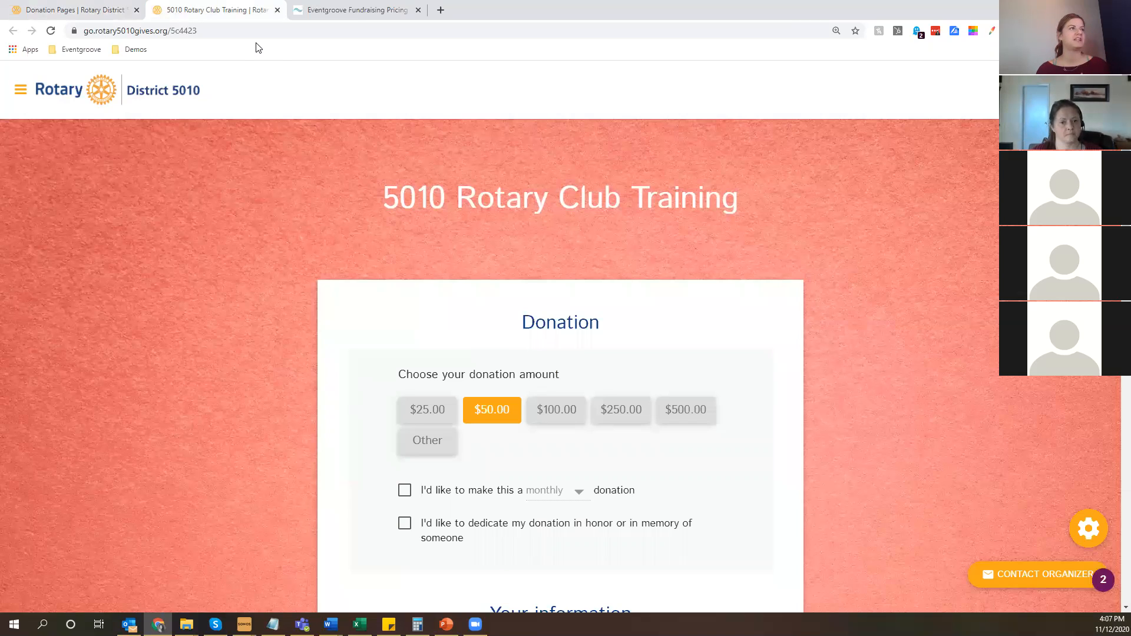
click(210, 30)
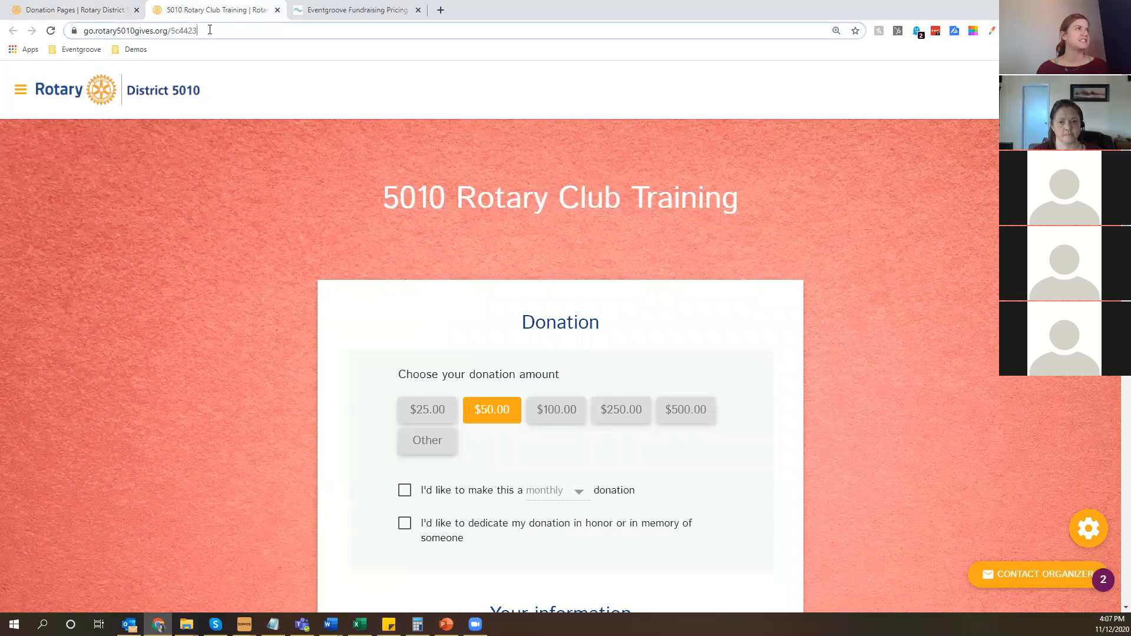
drag(209, 30, 200, 27)
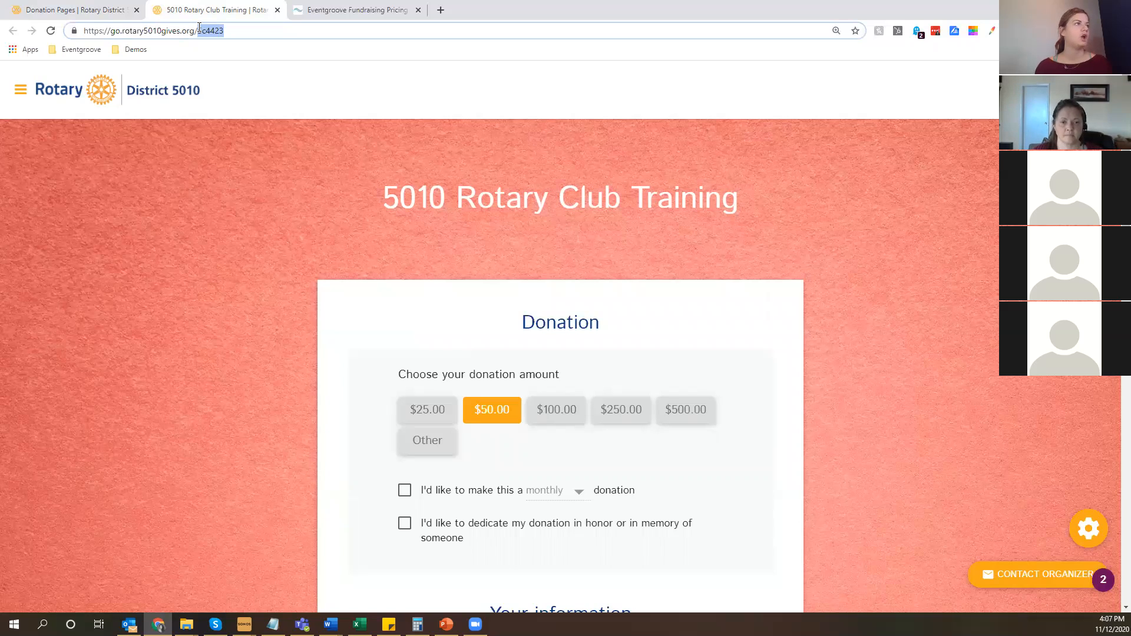
click(755, 163)
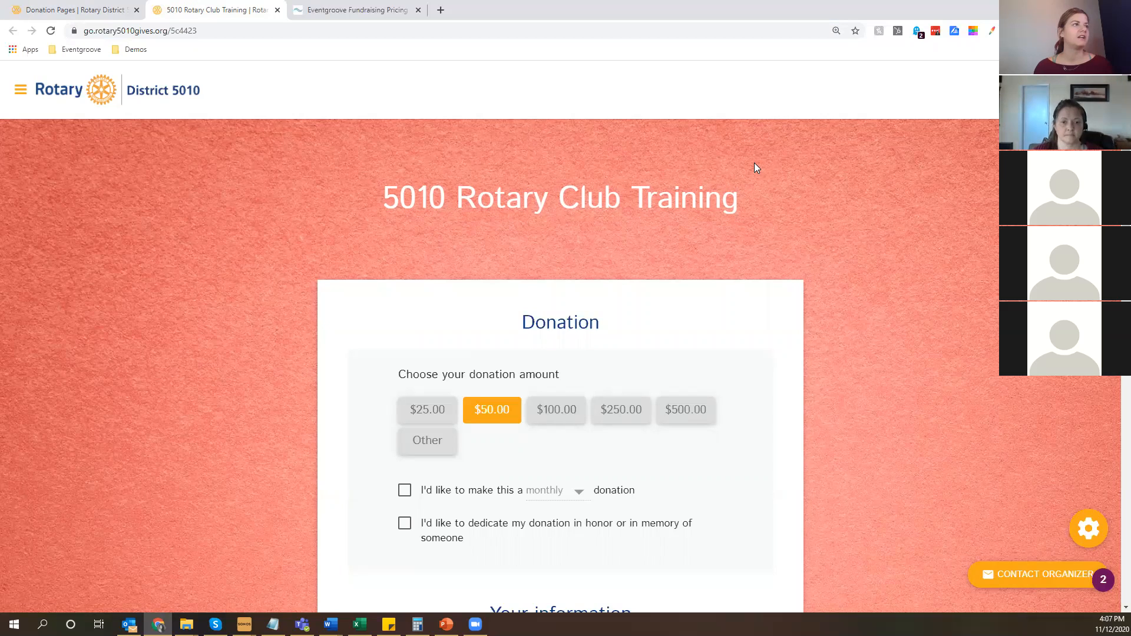
Try the recurring donation option with its frequency choices and the honor or memory dedication option, clearing each one again.
scroll(261, 231, down, 2)
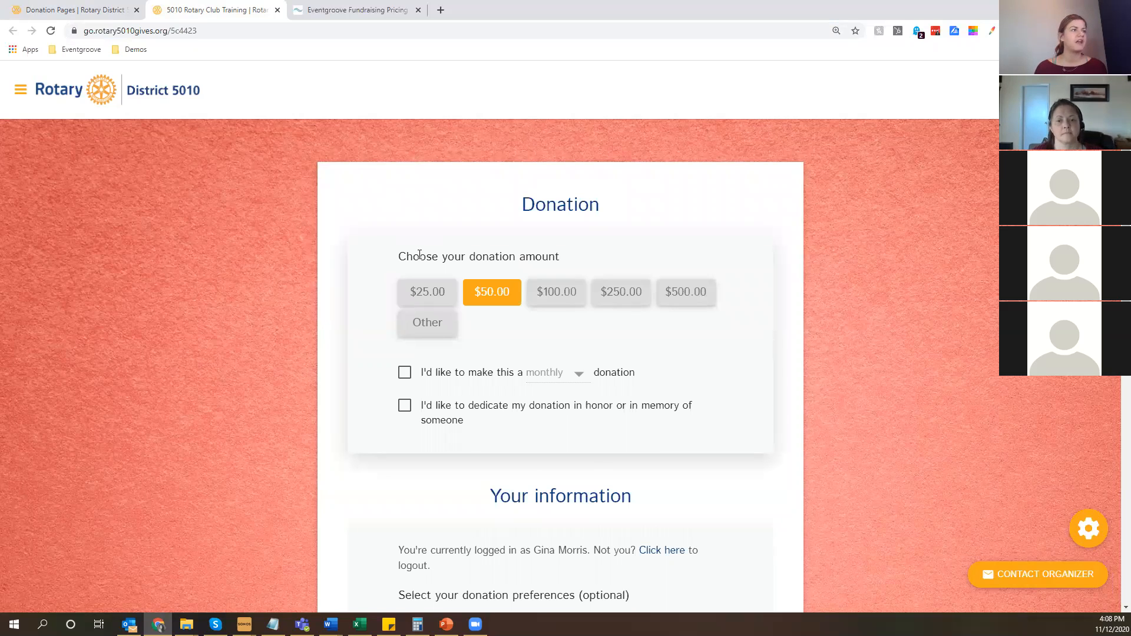
click(557, 373)
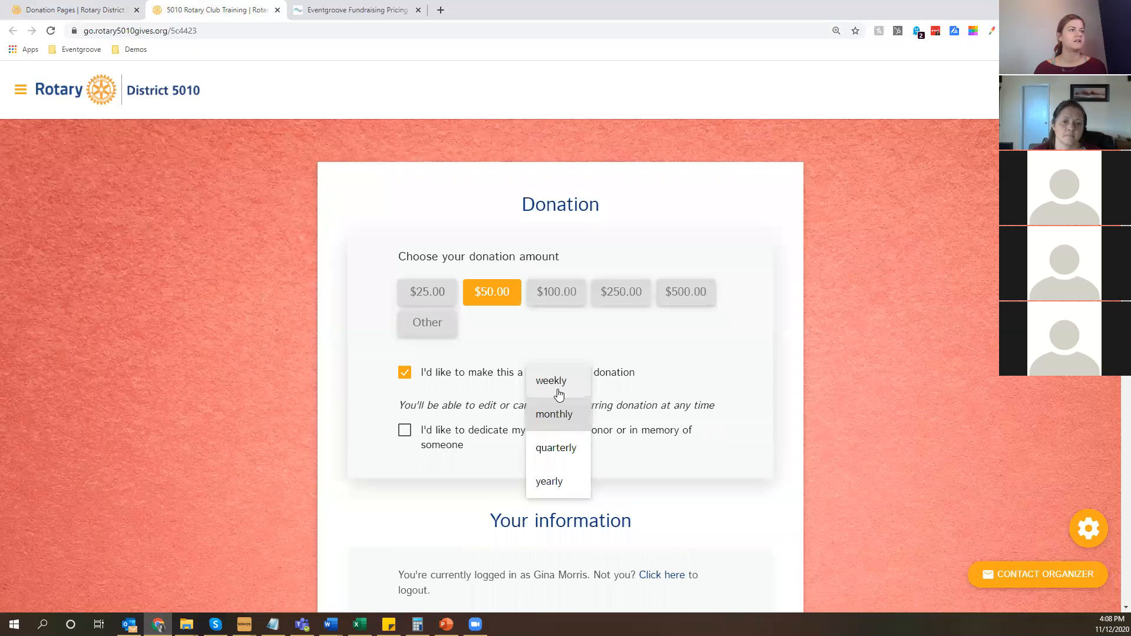
click(408, 380)
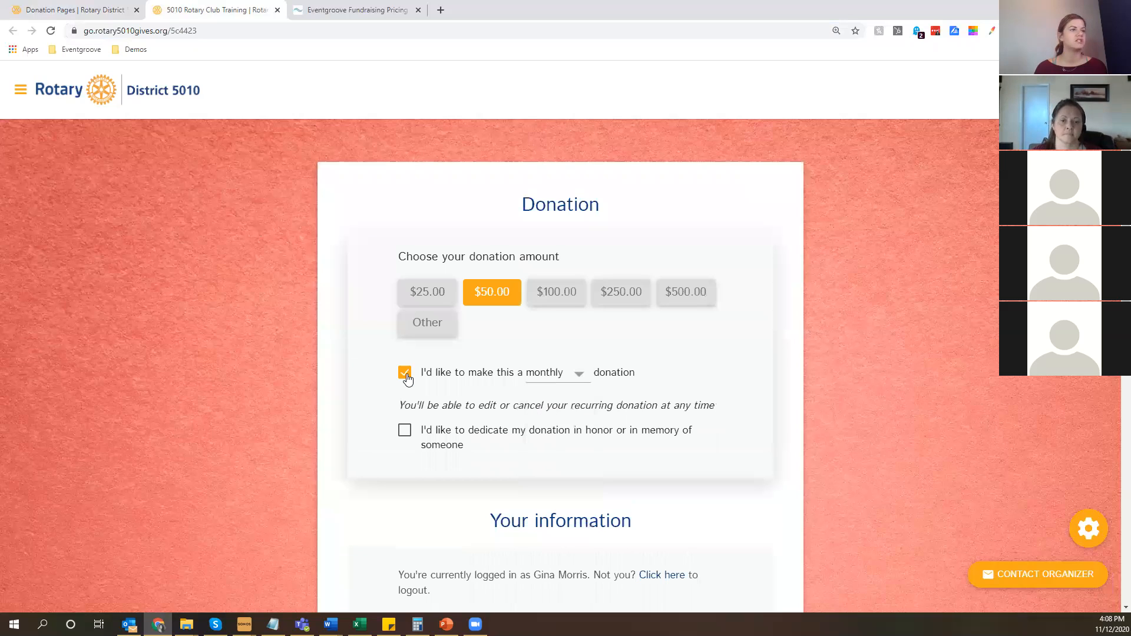
click(406, 376)
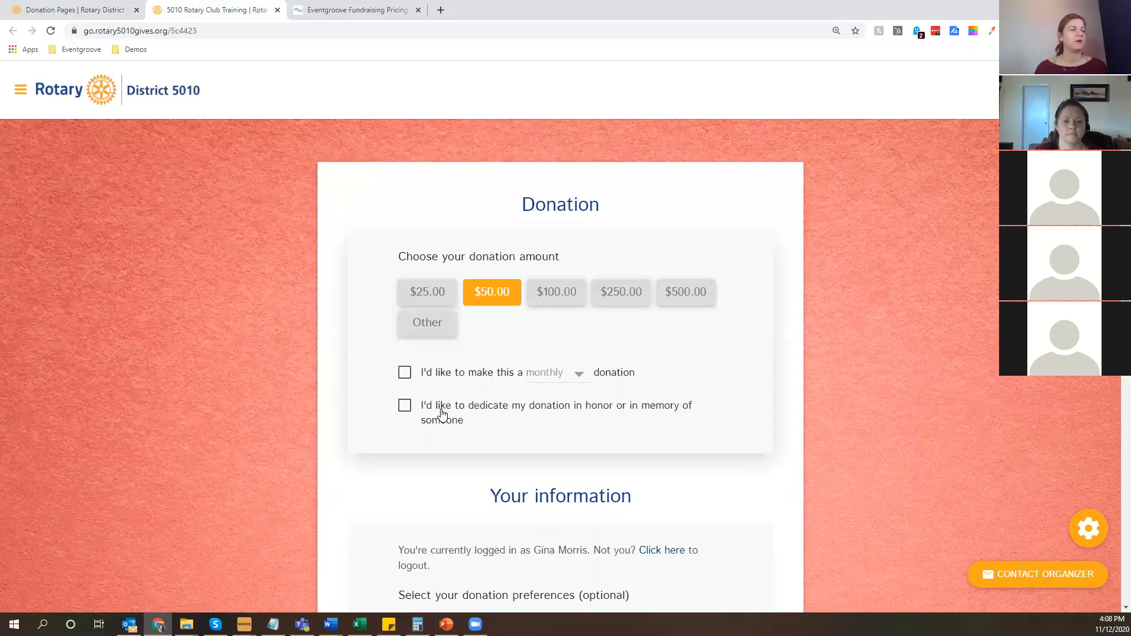
click(443, 414)
scroll(386, 353, down, 1)
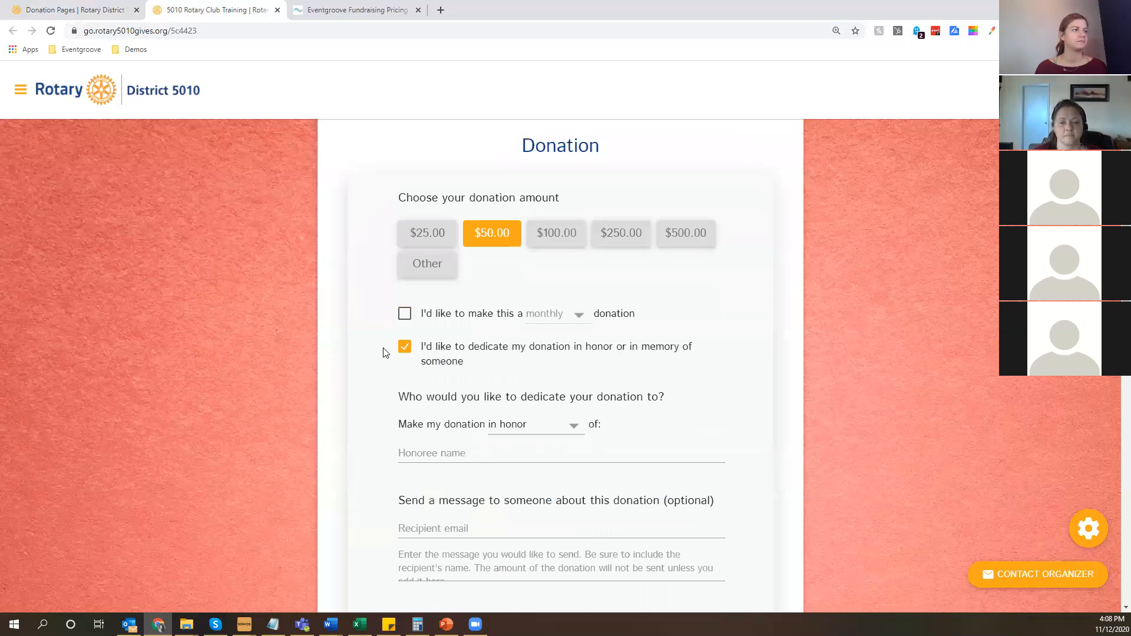
click(405, 347)
Examine the donor information, credit card payment and donation review sections of the donation form.
scroll(359, 362, down, 3)
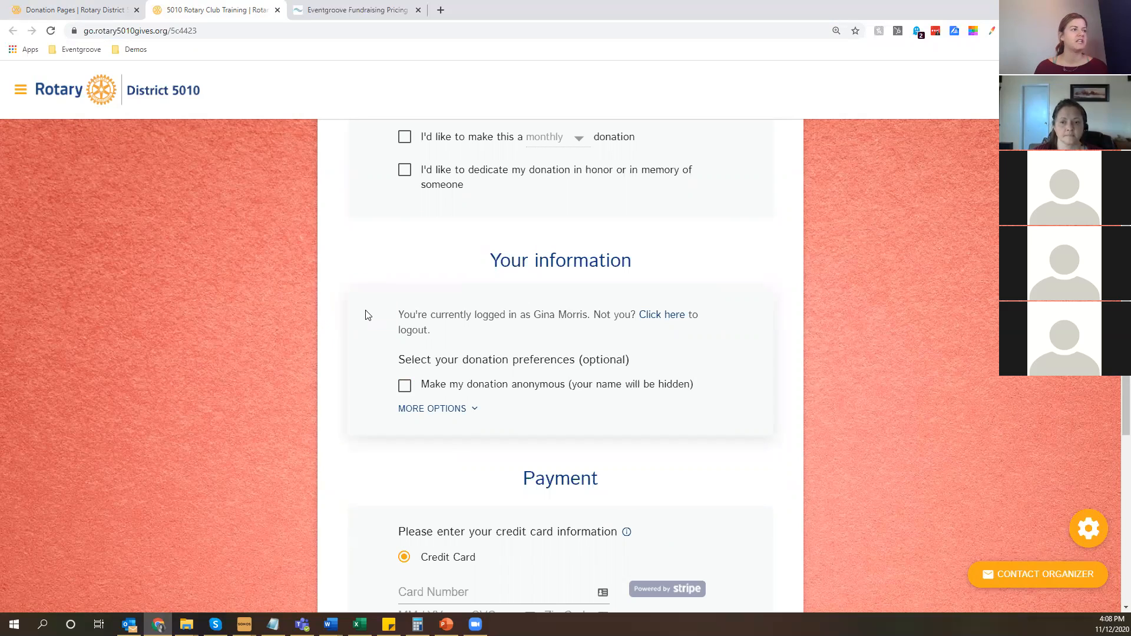
scroll(365, 319, down, 5)
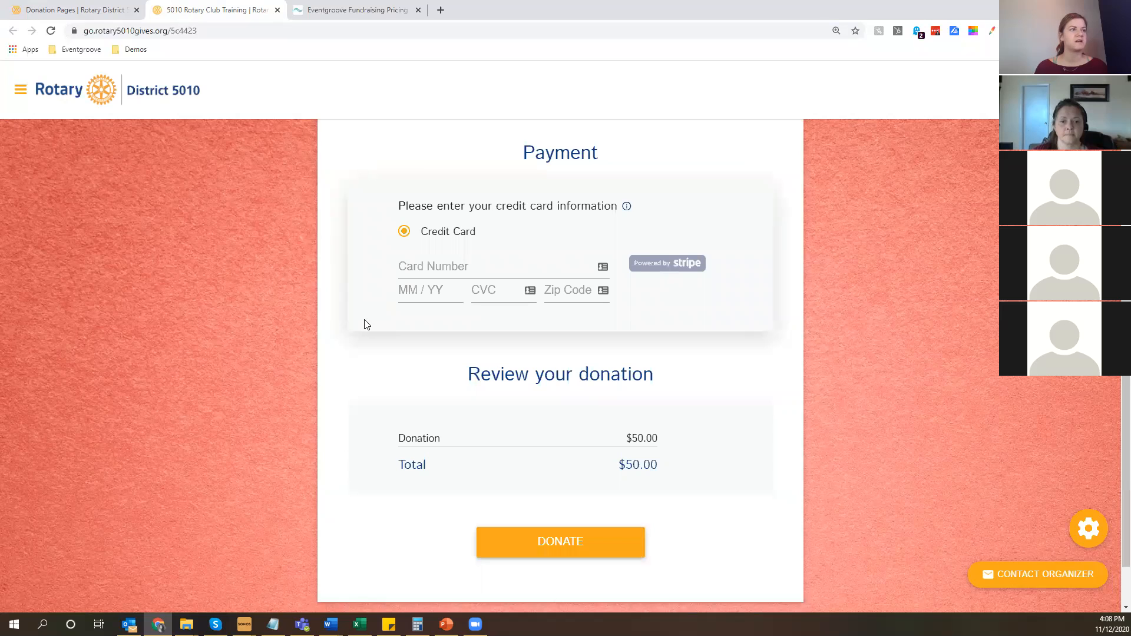
scroll(552, 521, down, 1)
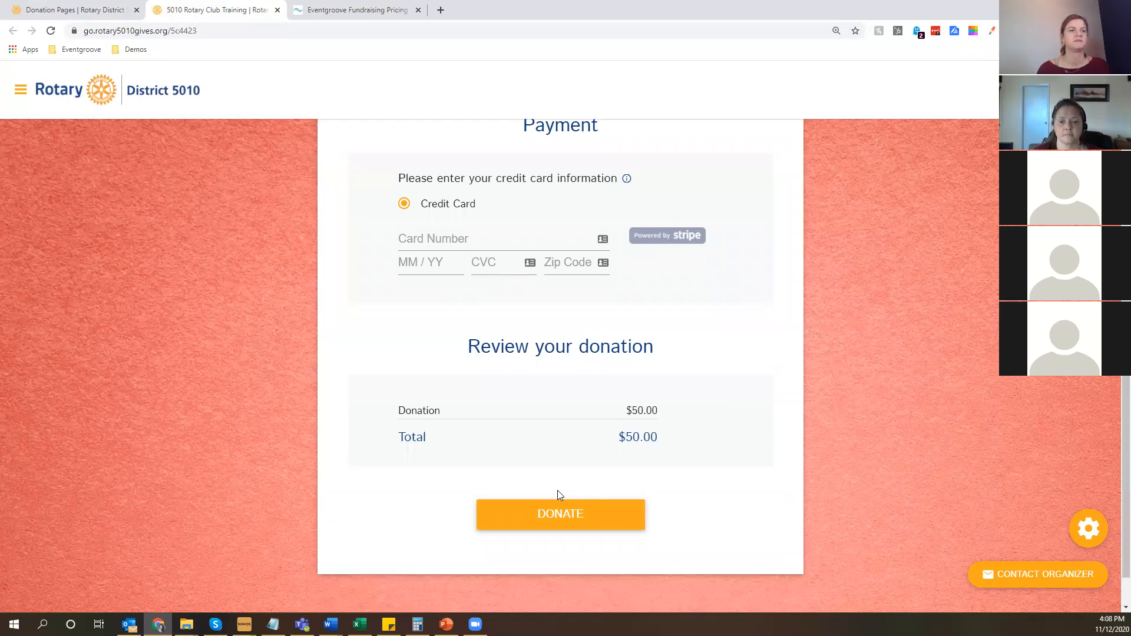
scroll(558, 495, up, 3)
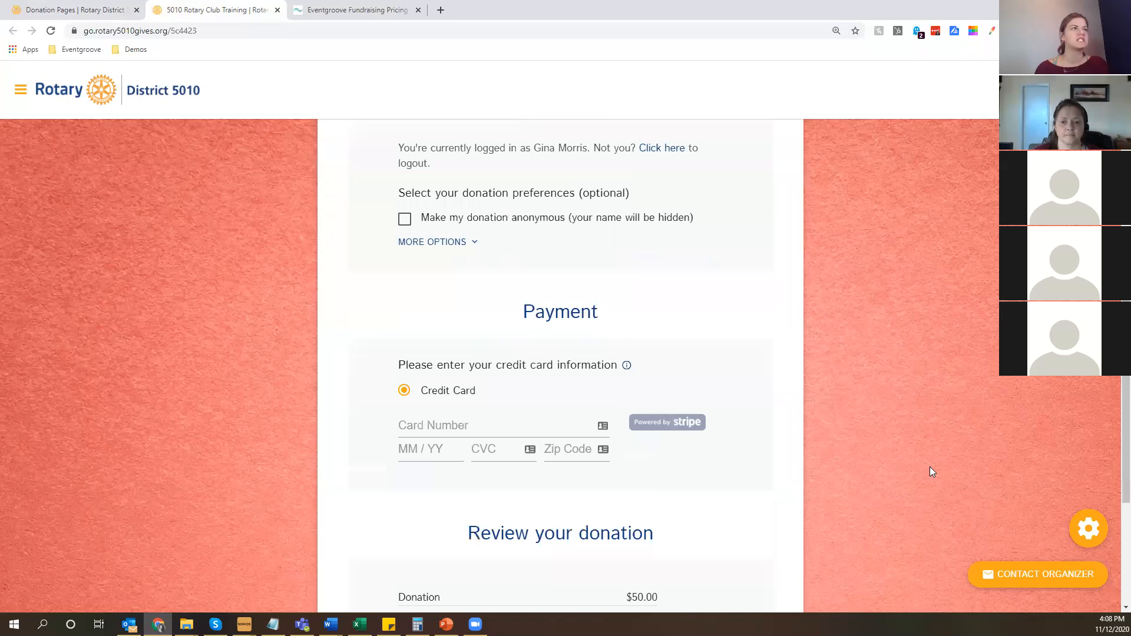
Open the management area of the 5010 Rotary Club Training donation page and start editing the page setup.
scroll(929, 468, up, 9)
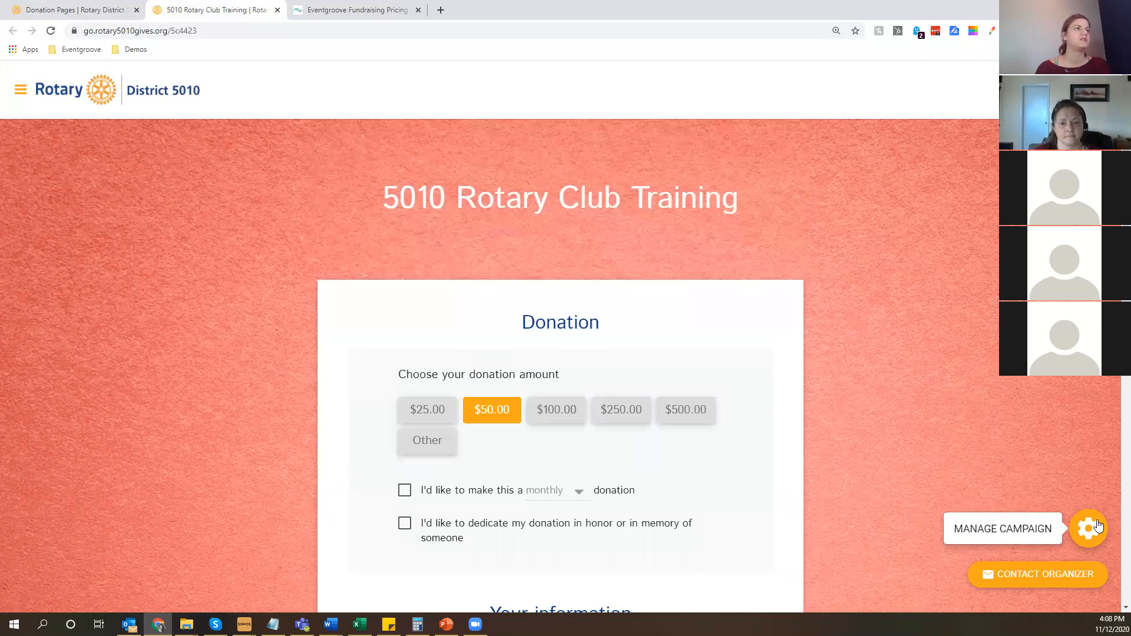
click(1089, 529)
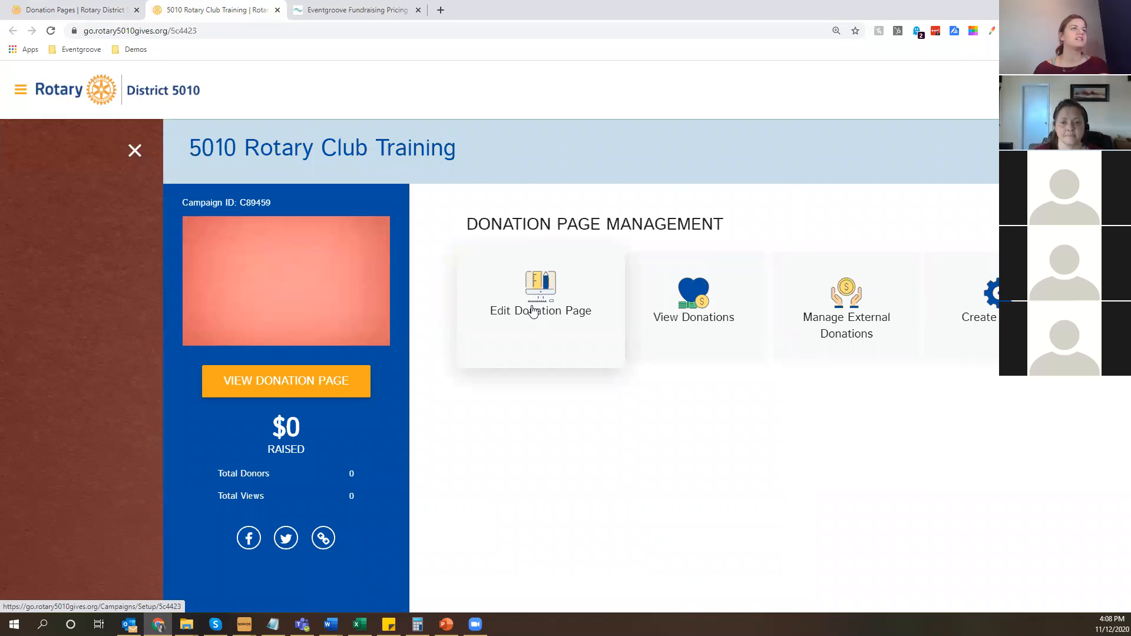
click(533, 312)
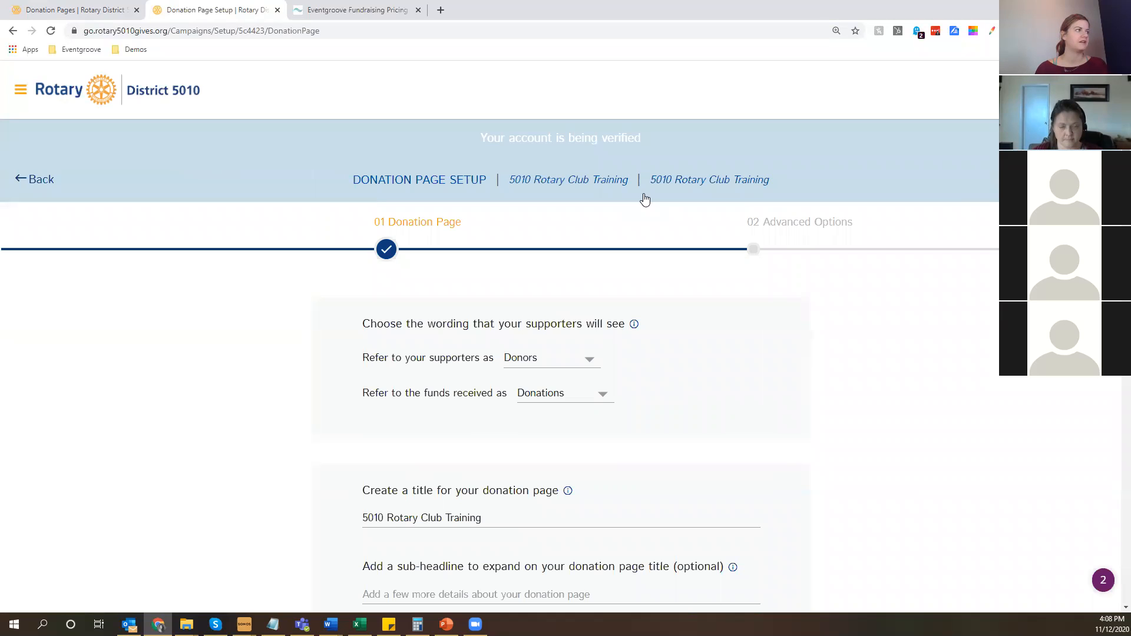
click(20, 90)
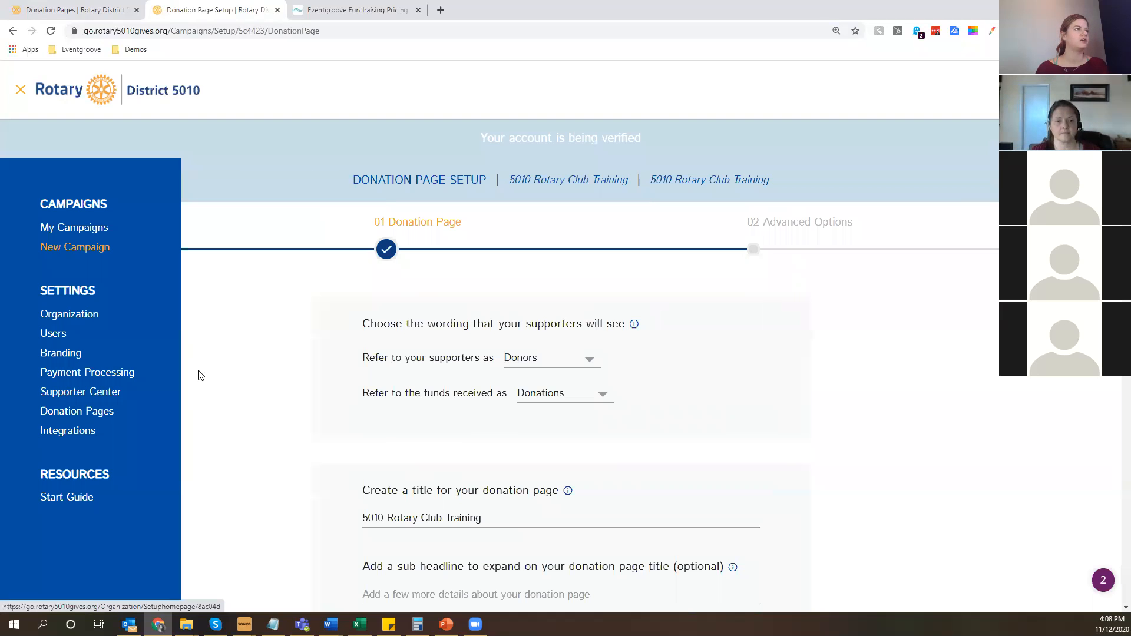
click(446, 240)
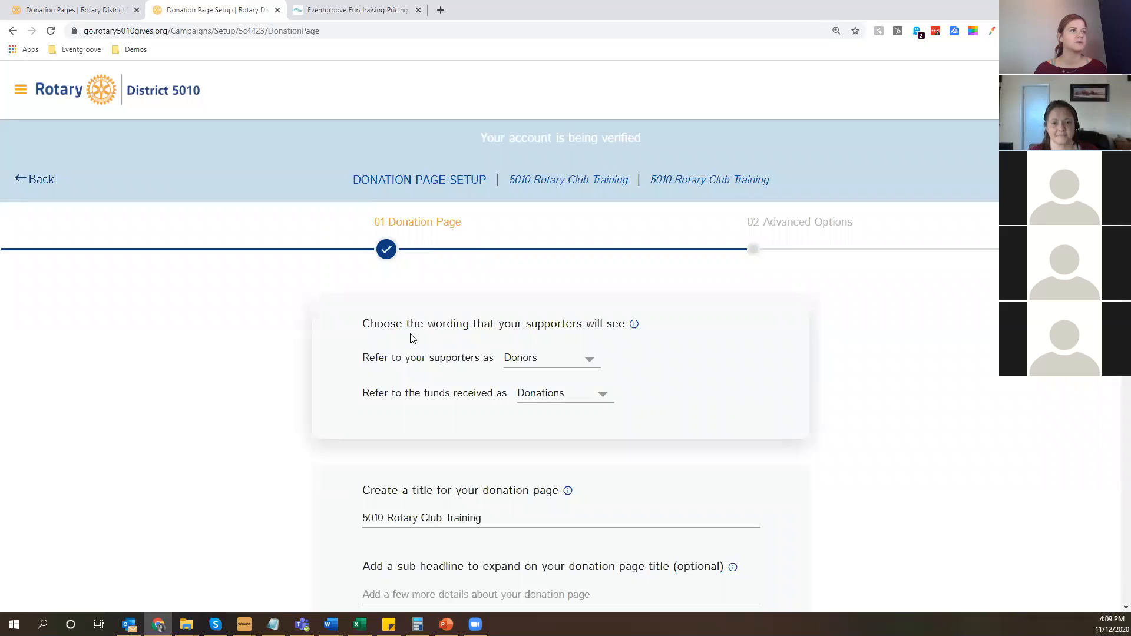
Review the wording choices for supporters and set the donation page's timezone to (GMT-09:00) Alaska.
click(548, 359)
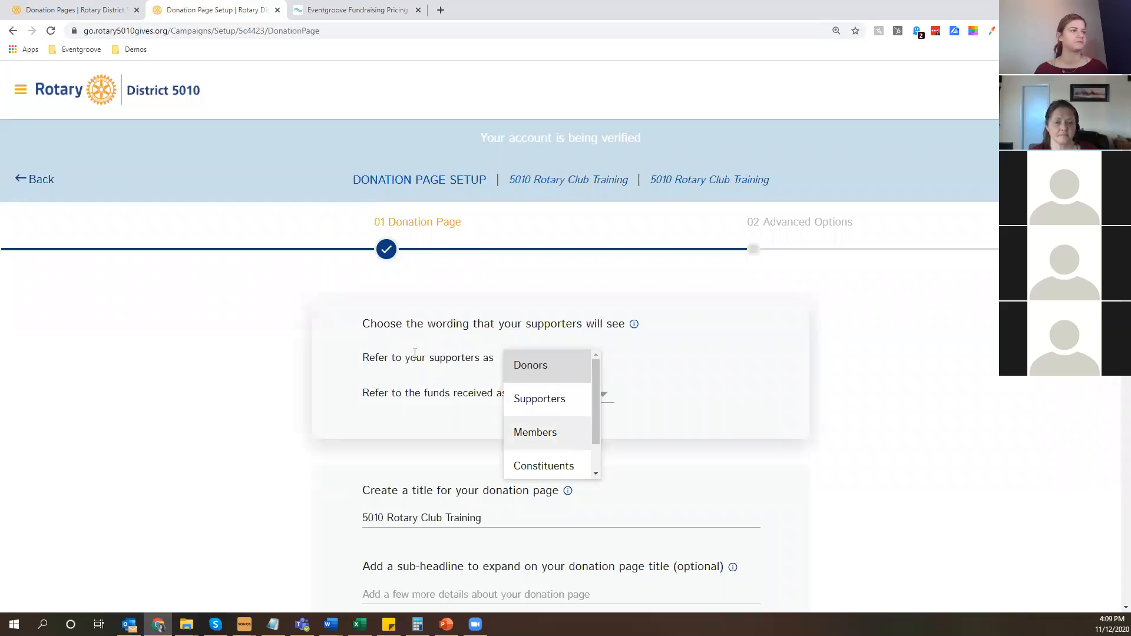
scroll(444, 297, down, 3)
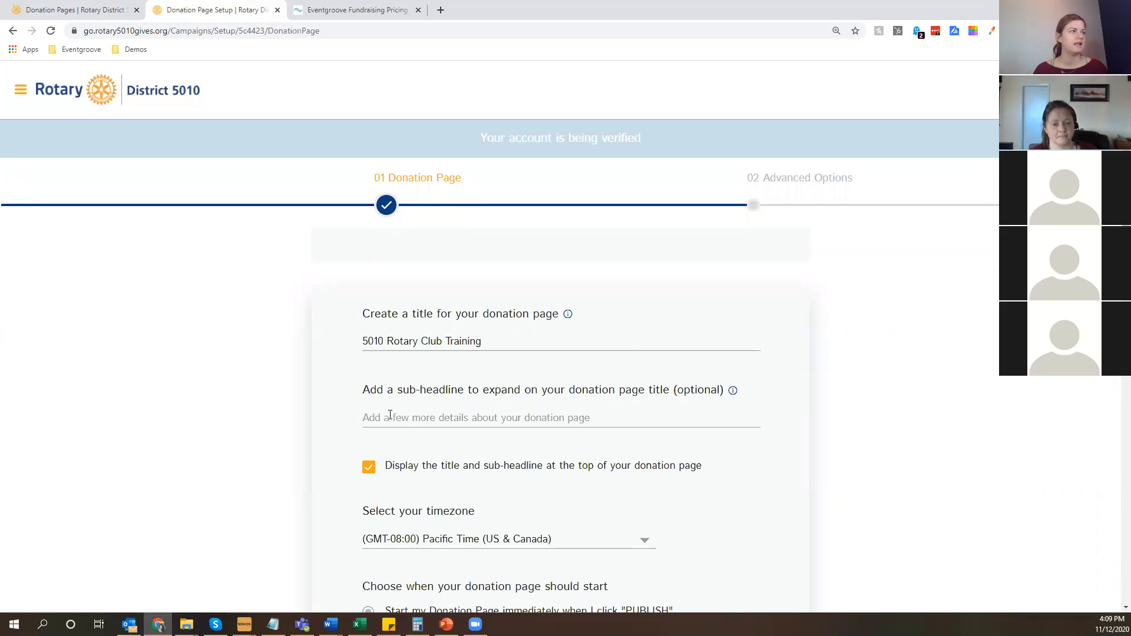
scroll(390, 415, down, 2)
click(413, 422)
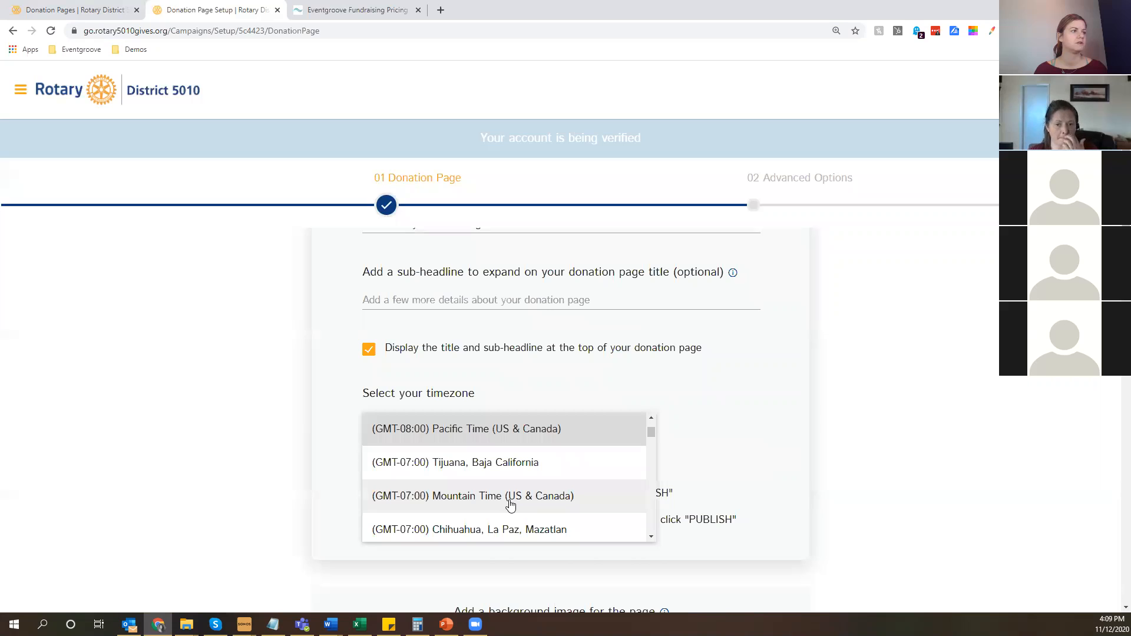
click(296, 452)
scroll(296, 452, down, 1)
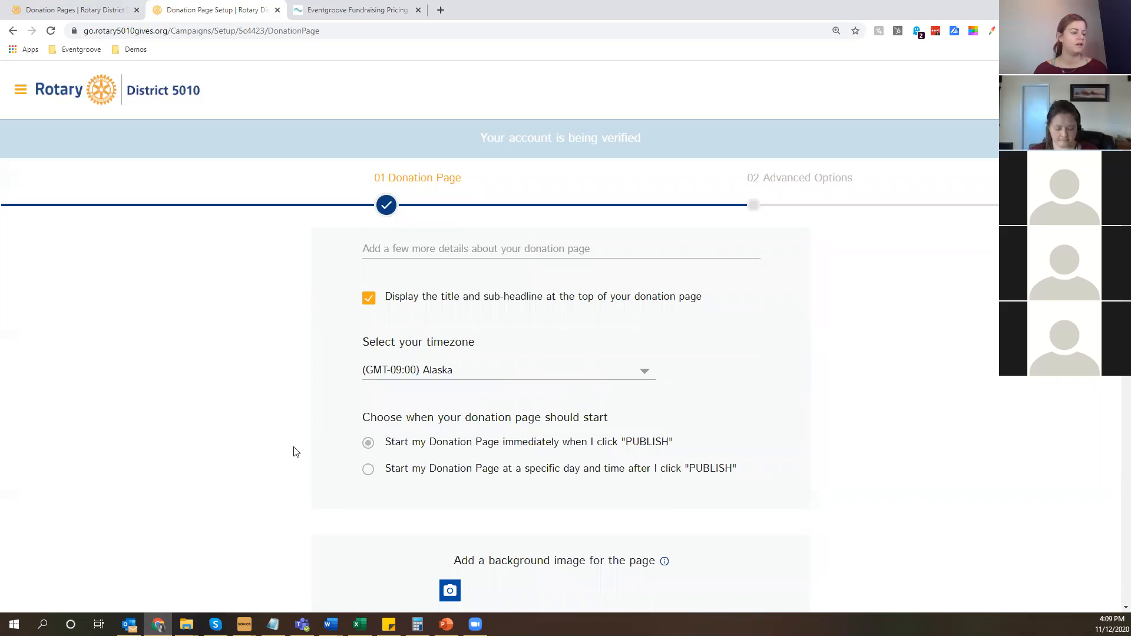
Set the term on the donation page's call-to-action button to Give.
scroll(295, 452, down, 1)
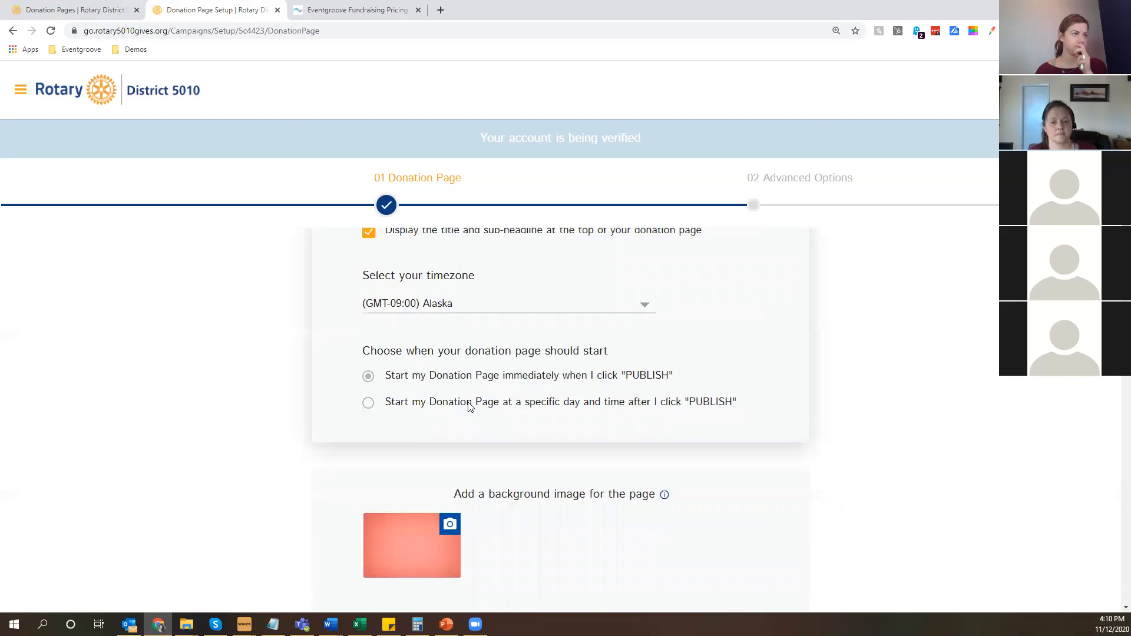
scroll(396, 306, down, 3)
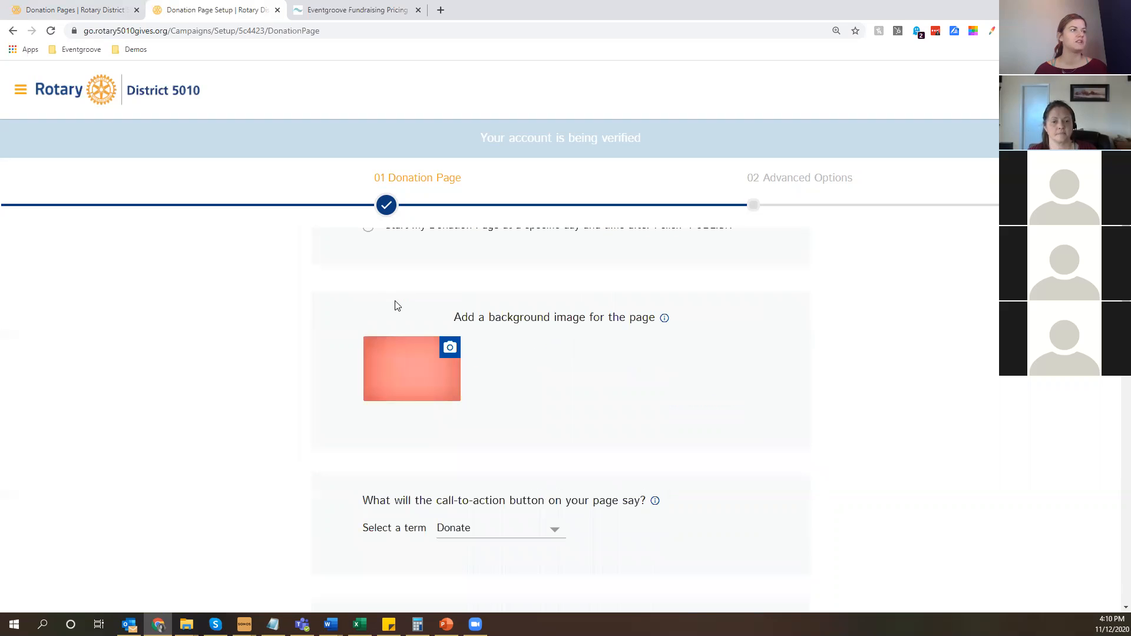
scroll(397, 306, down, 2)
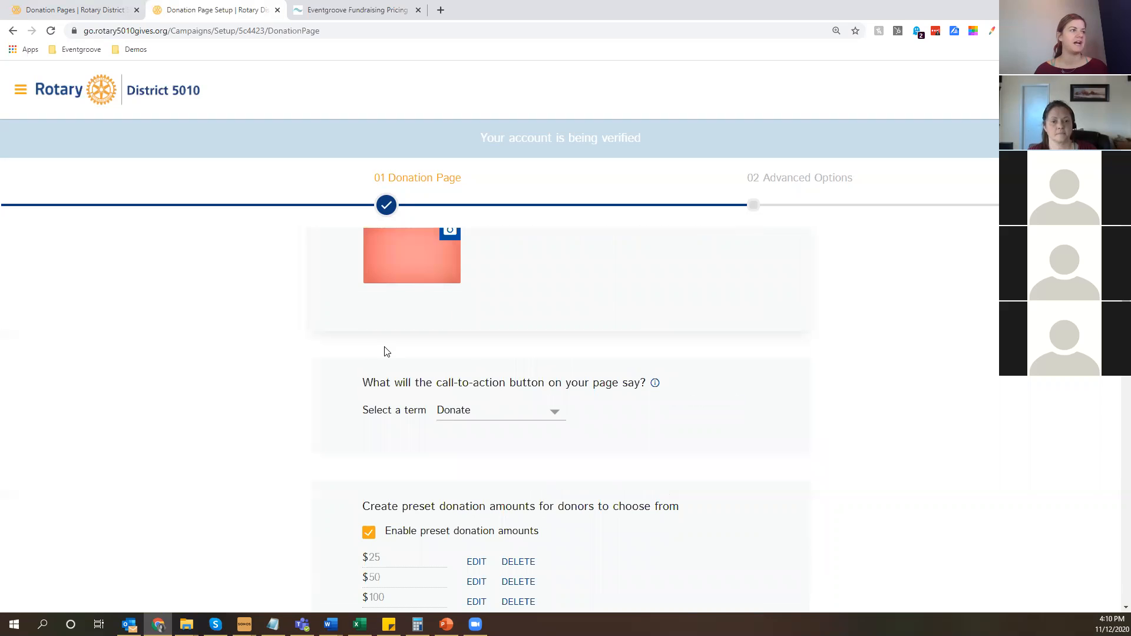
click(554, 412)
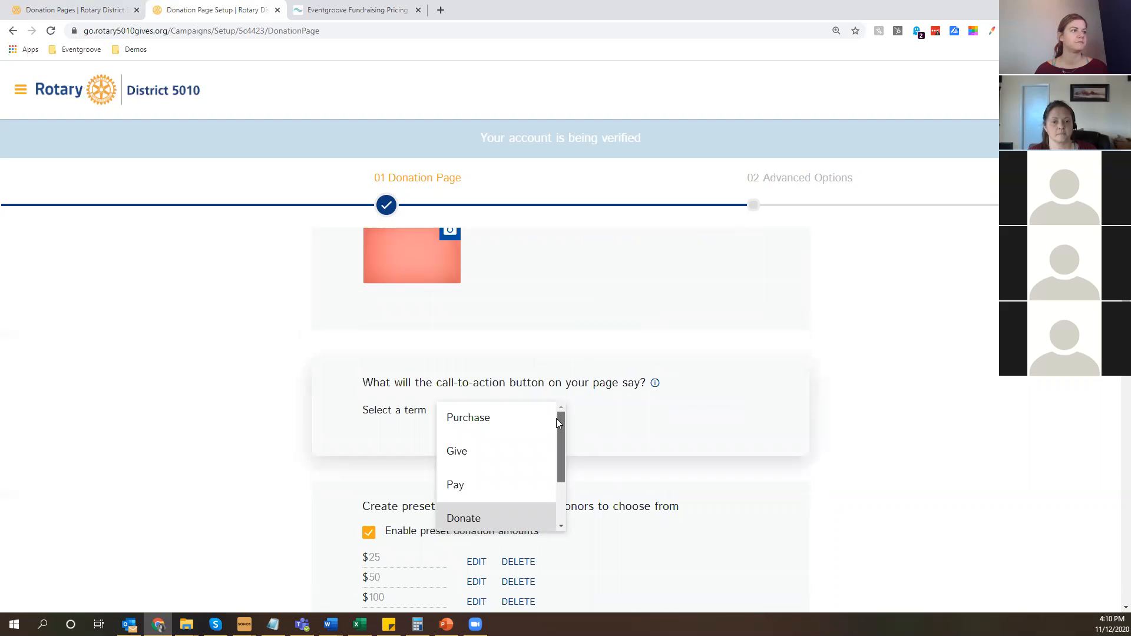
click(465, 452)
Disable the preset donation amounts for donors.
scroll(826, 405, down, 2)
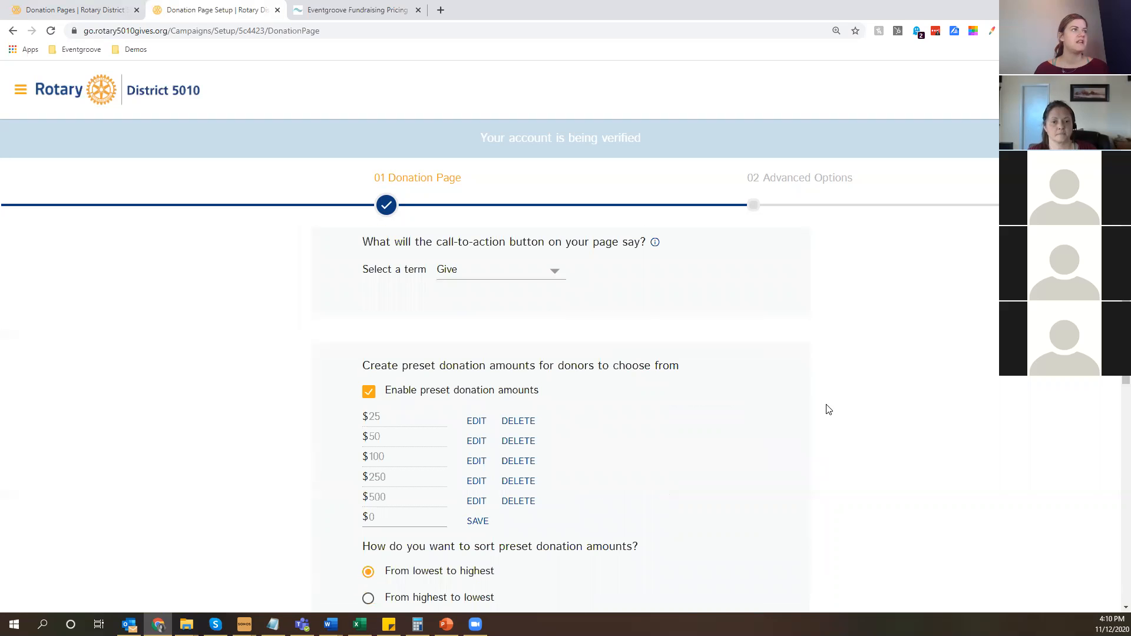
scroll(316, 397, down, 2)
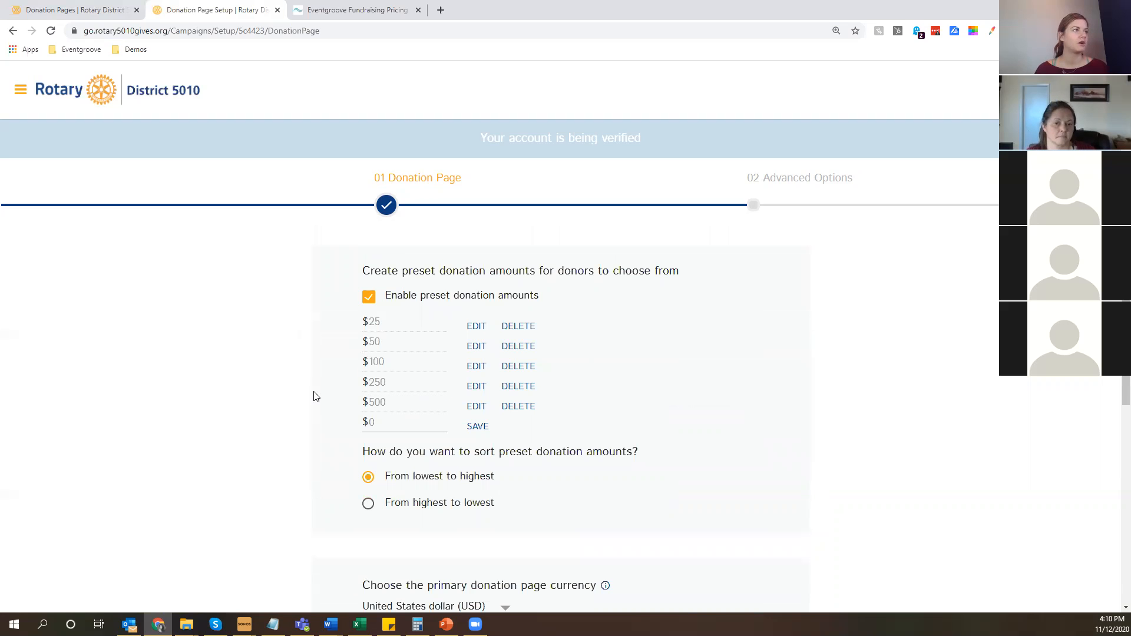
click(369, 297)
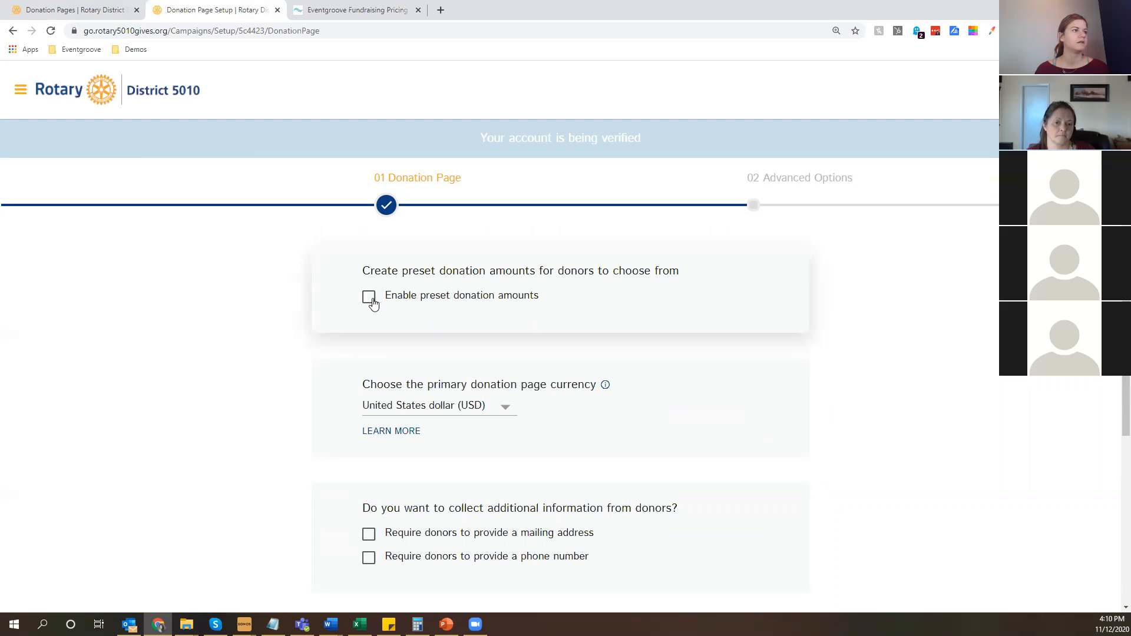
Examine the currency and donor information options and the receipt's thank-you message, highlighting its donor name and organization name placeholders.
scroll(415, 279, down, 2)
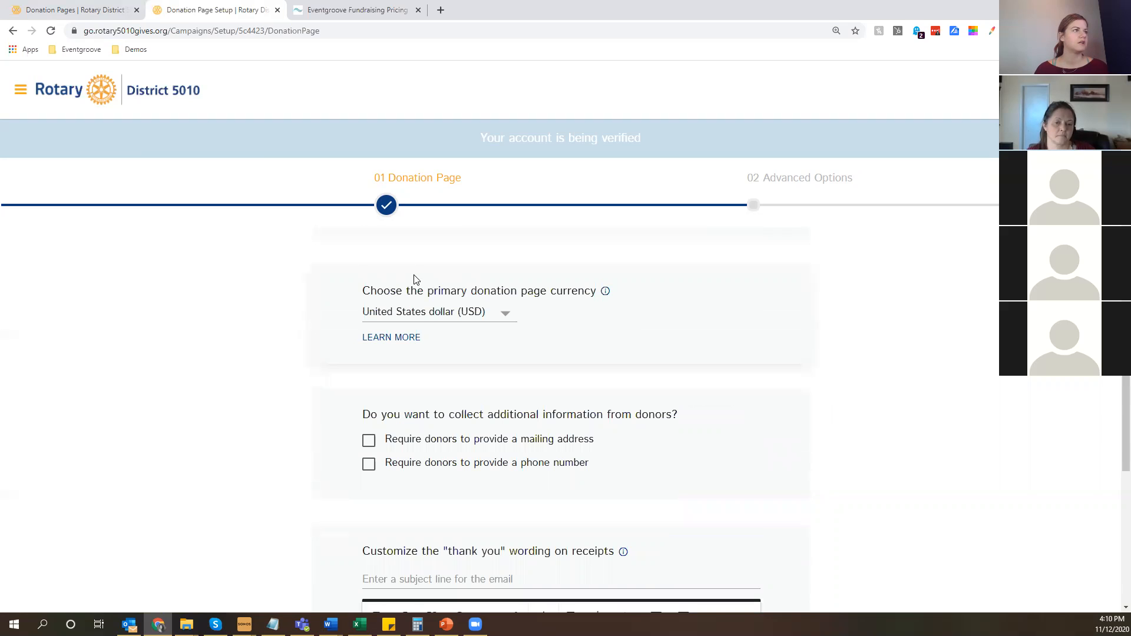
scroll(353, 450, down, 1)
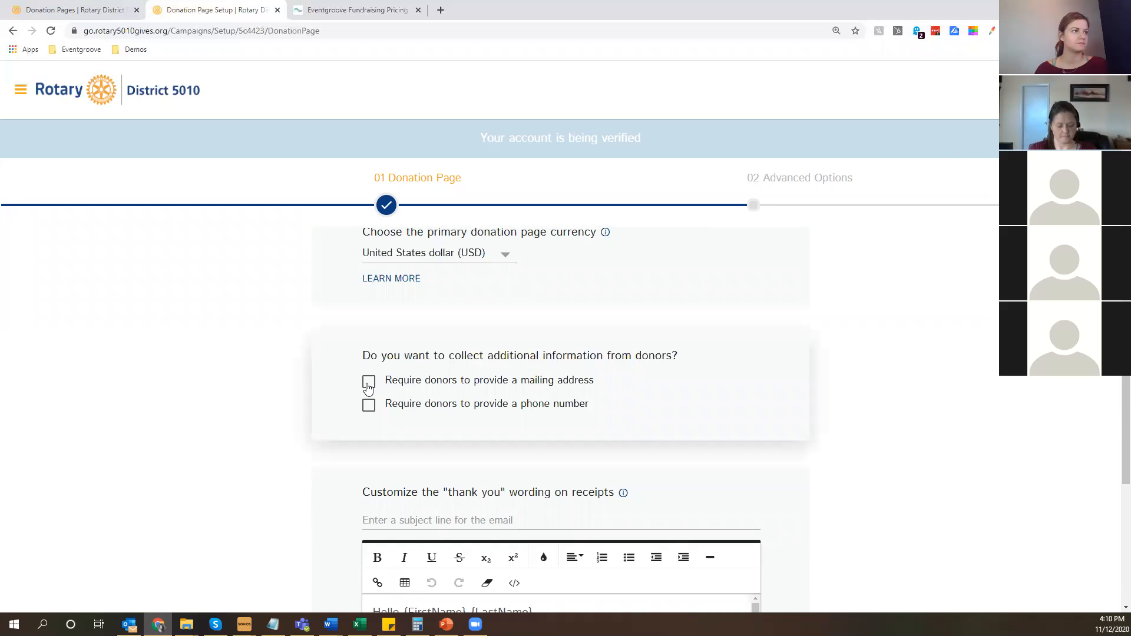
scroll(312, 419, down, 4)
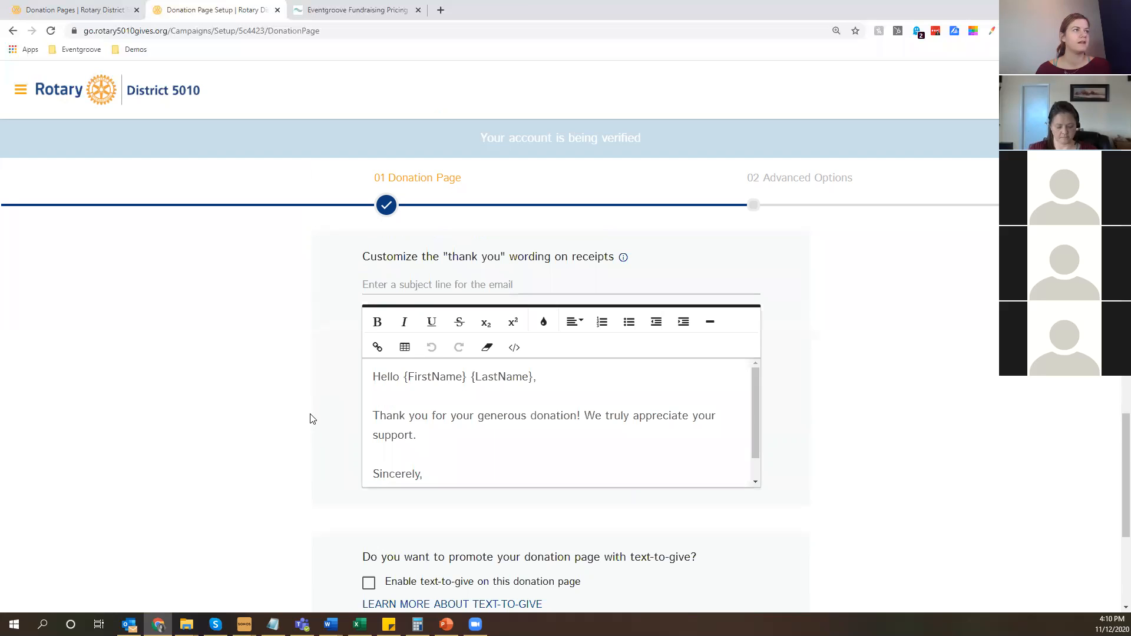
scroll(312, 419, up, 1)
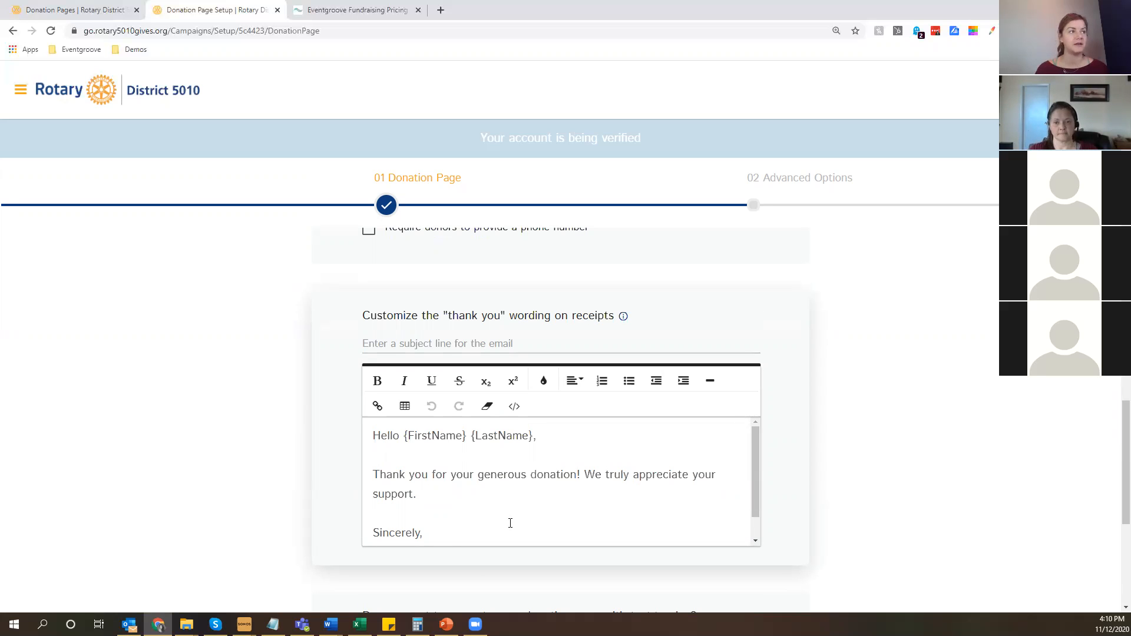
click(535, 436)
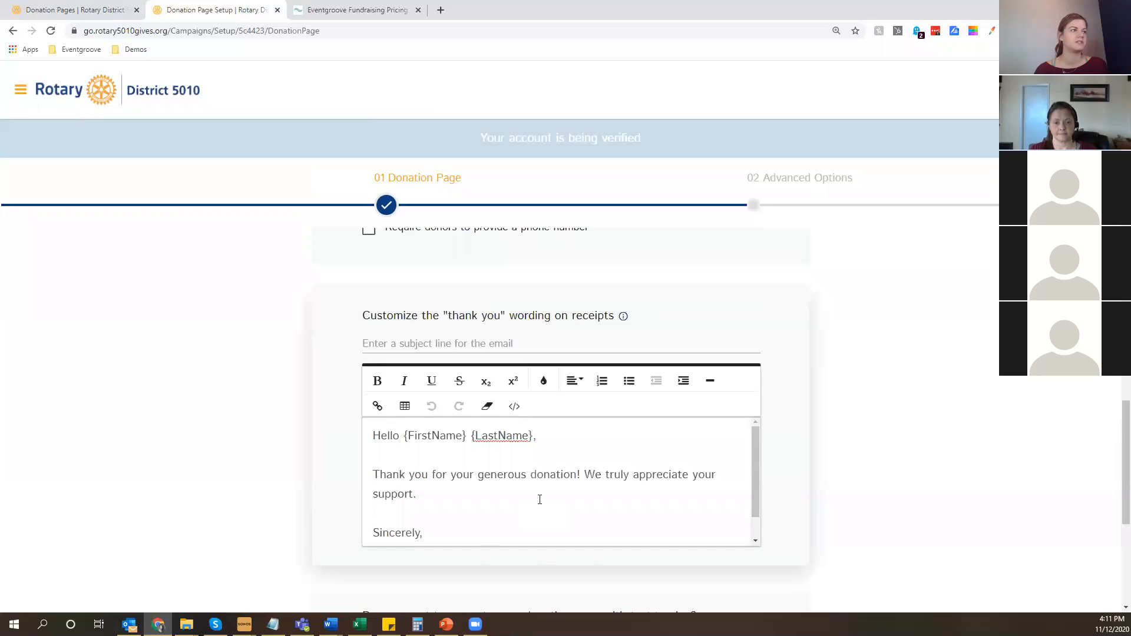
drag(533, 437, 406, 437)
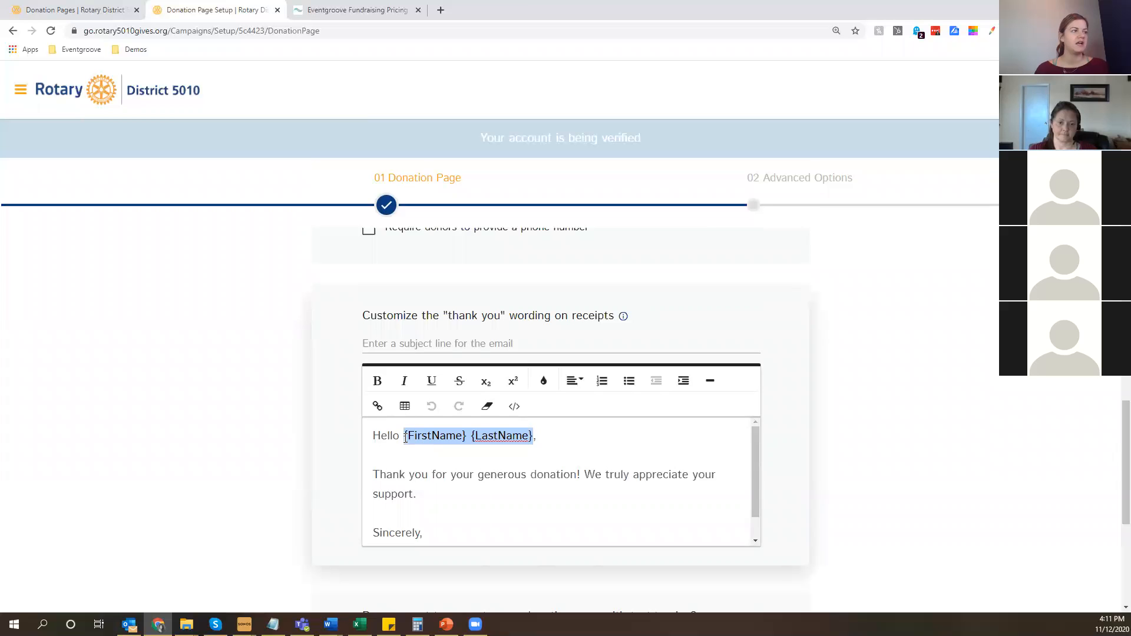
scroll(437, 501, down, 1)
triple_click(437, 533)
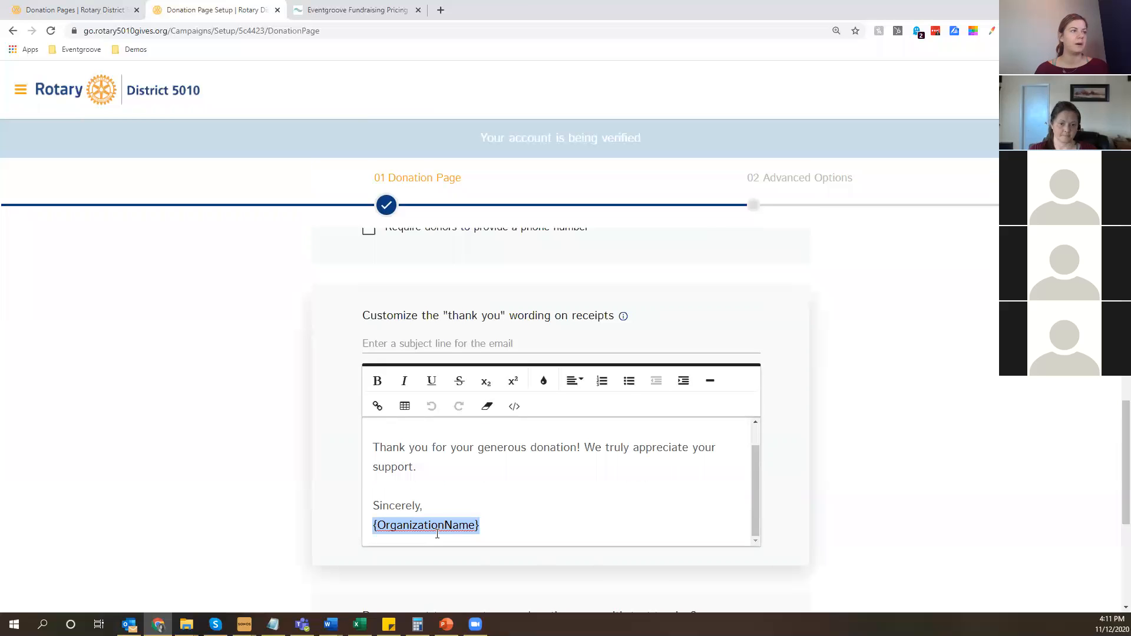
click(387, 409)
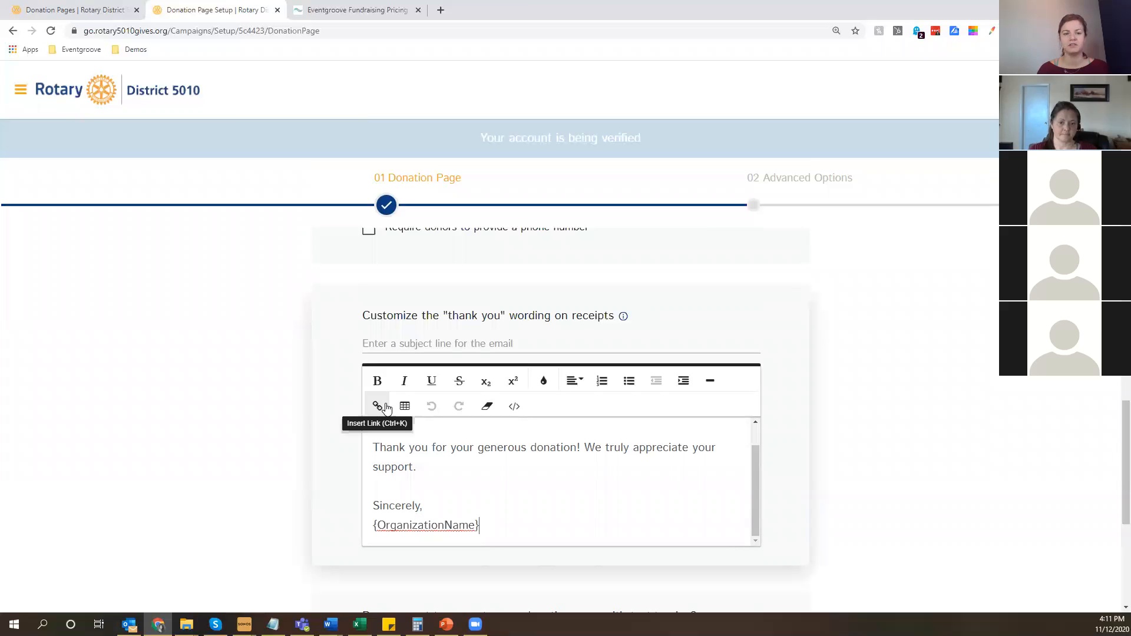
key(ctrl+a)
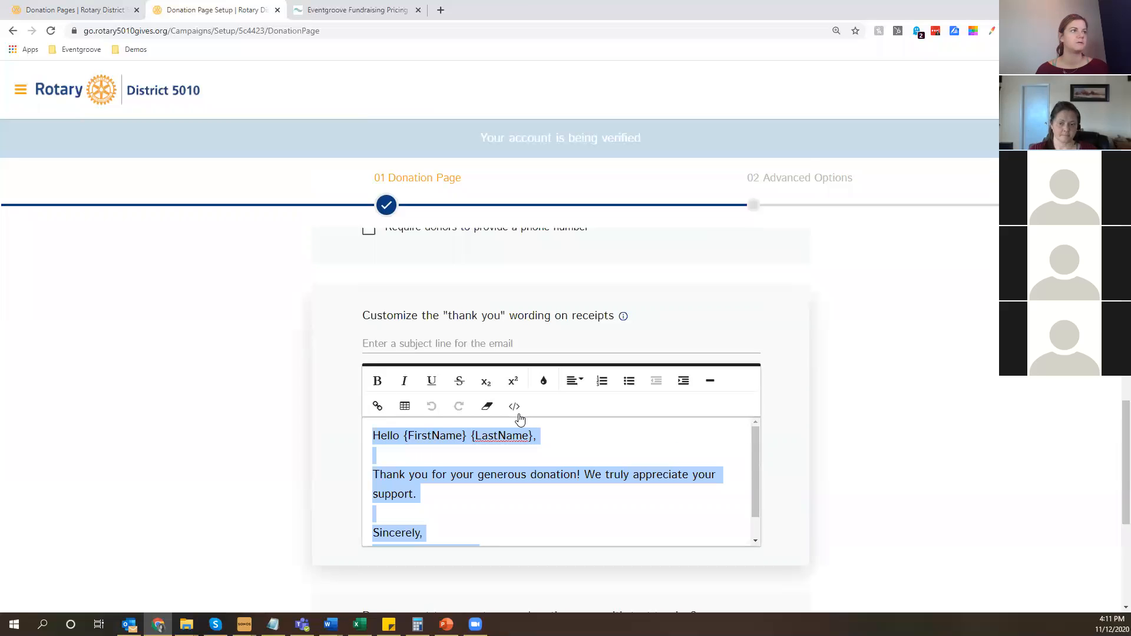
click(928, 460)
Enable text-to-give on the donation page with the keyword 5010clubtraining and check the keyword's availability.
scroll(930, 460, down, 4)
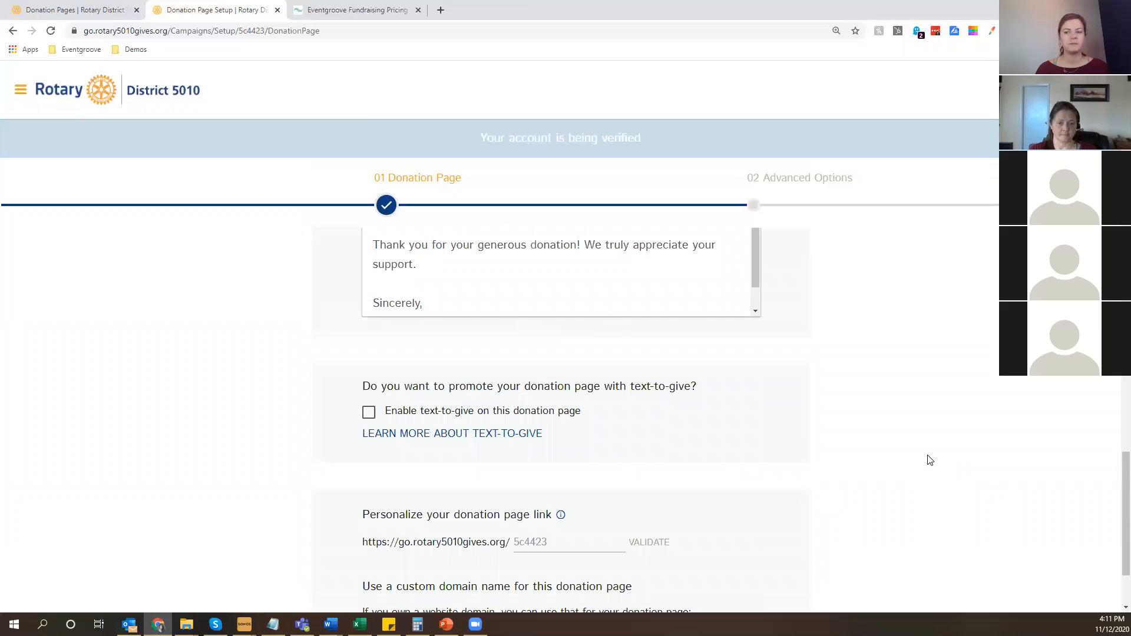
scroll(576, 402, down, 1)
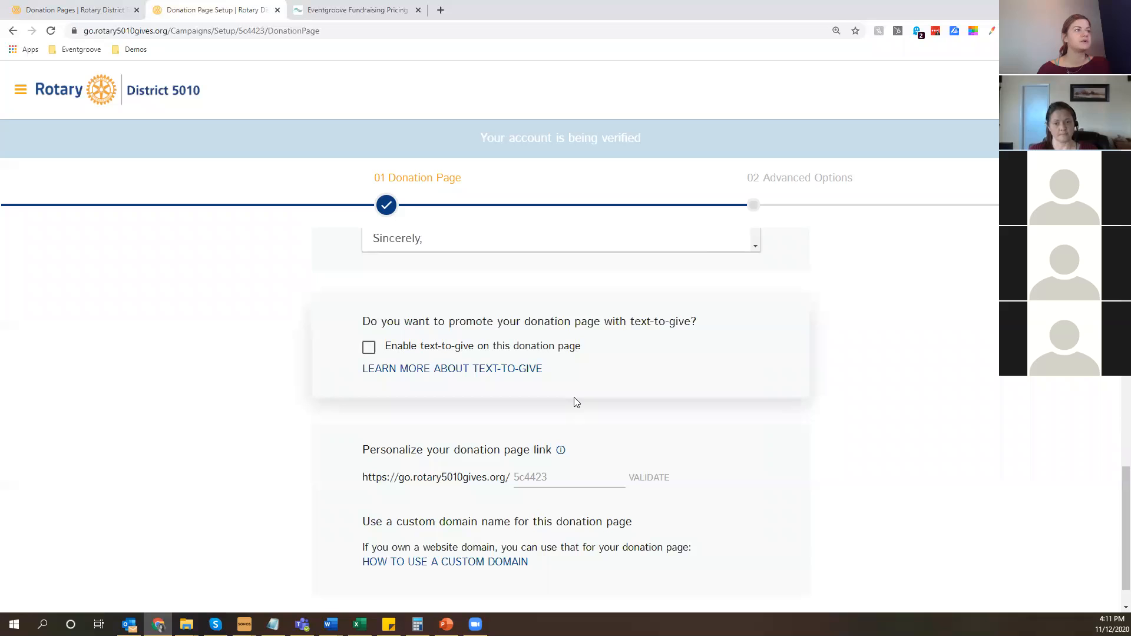
click(369, 348)
click(439, 424)
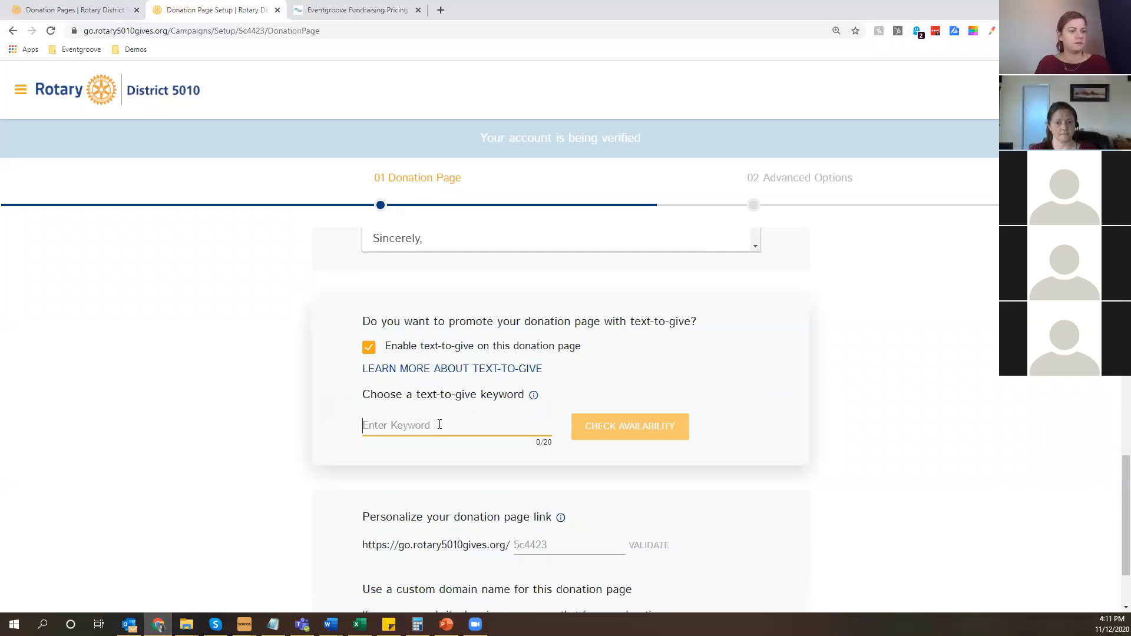
text(5010club)
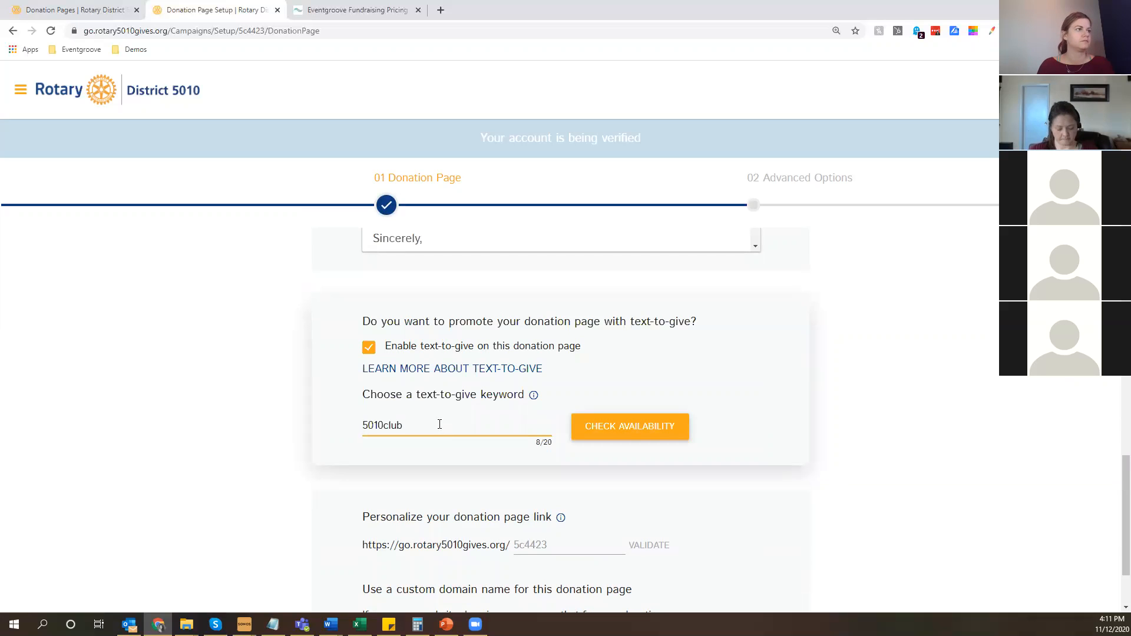
text(training)
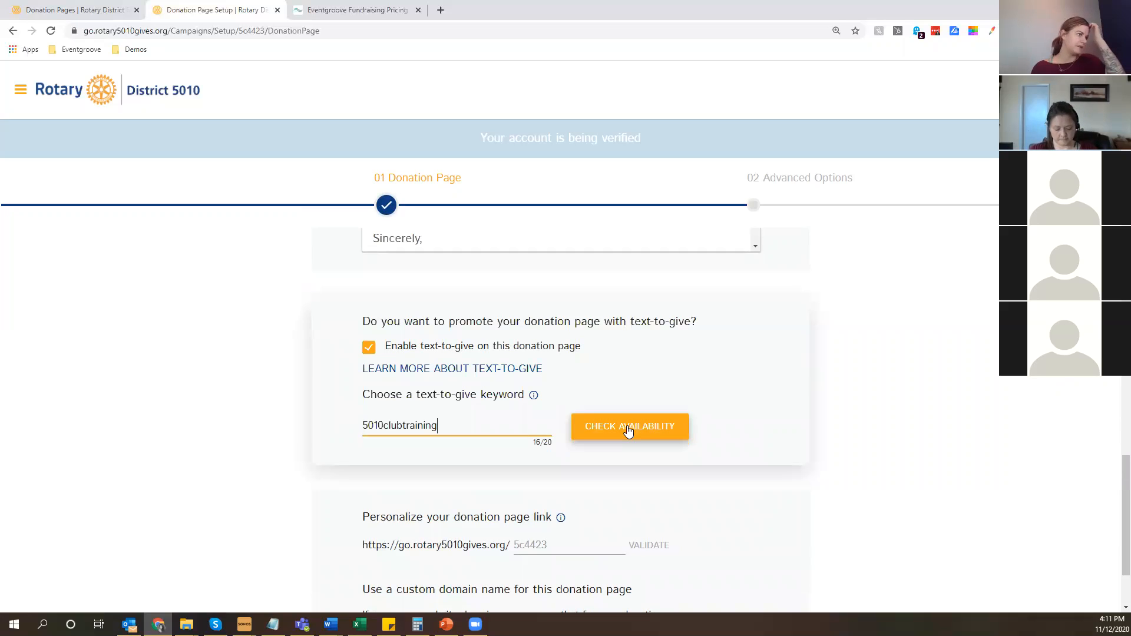
click(629, 432)
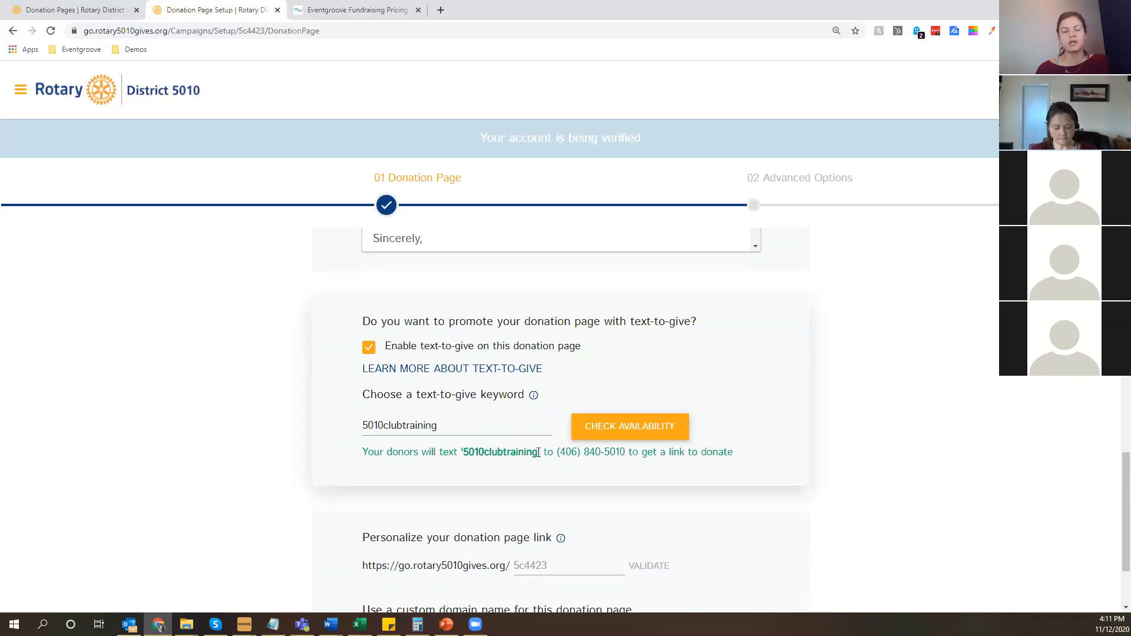
Highlight the keyword in the text-to-give donor instruction, view the personalized page link section and show the site's navigation.
double_click(535, 452)
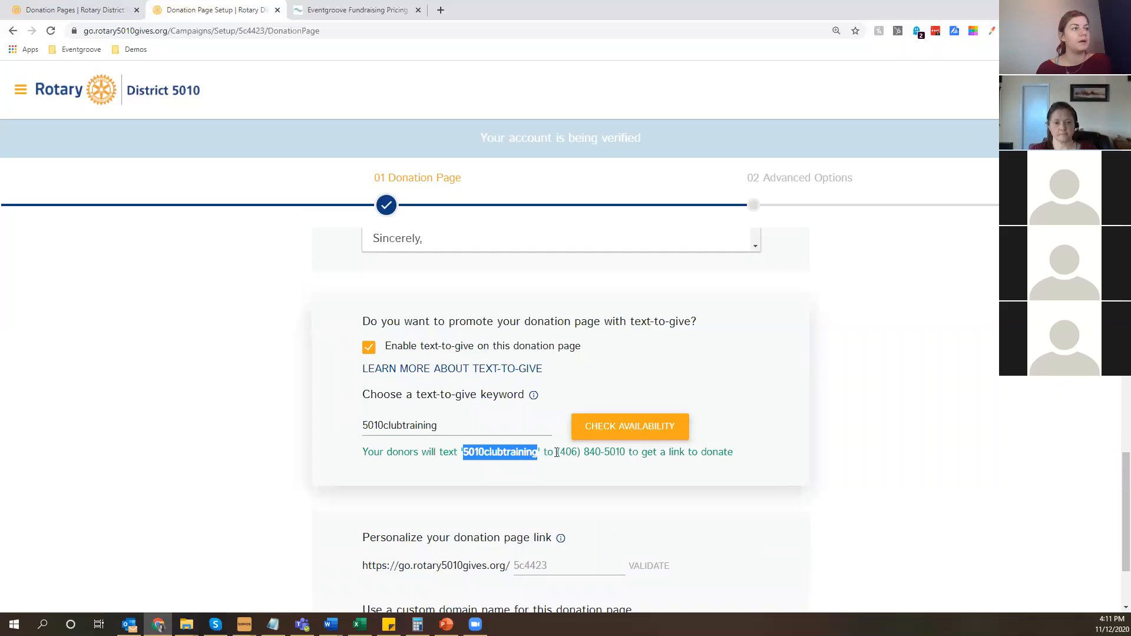
click(627, 454)
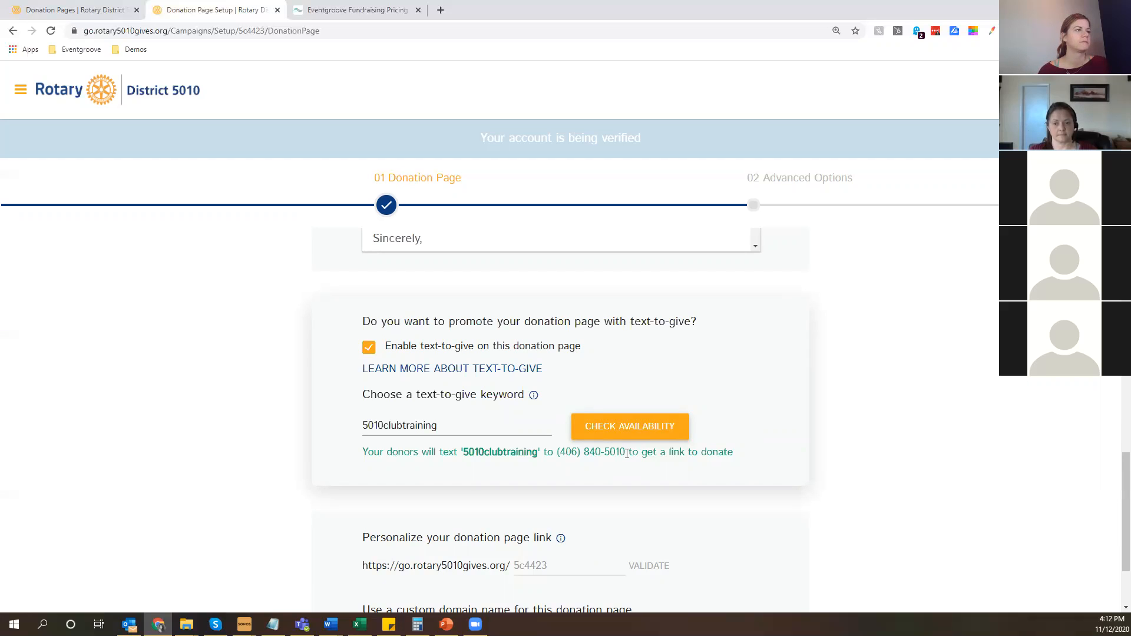
scroll(853, 452, down, 2)
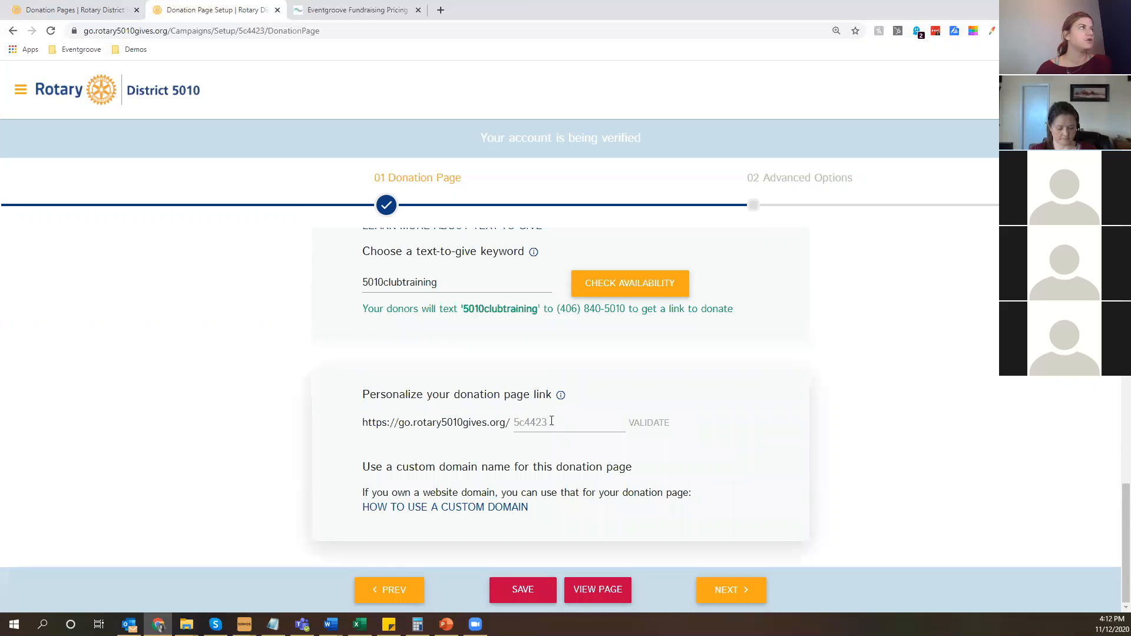
click(20, 89)
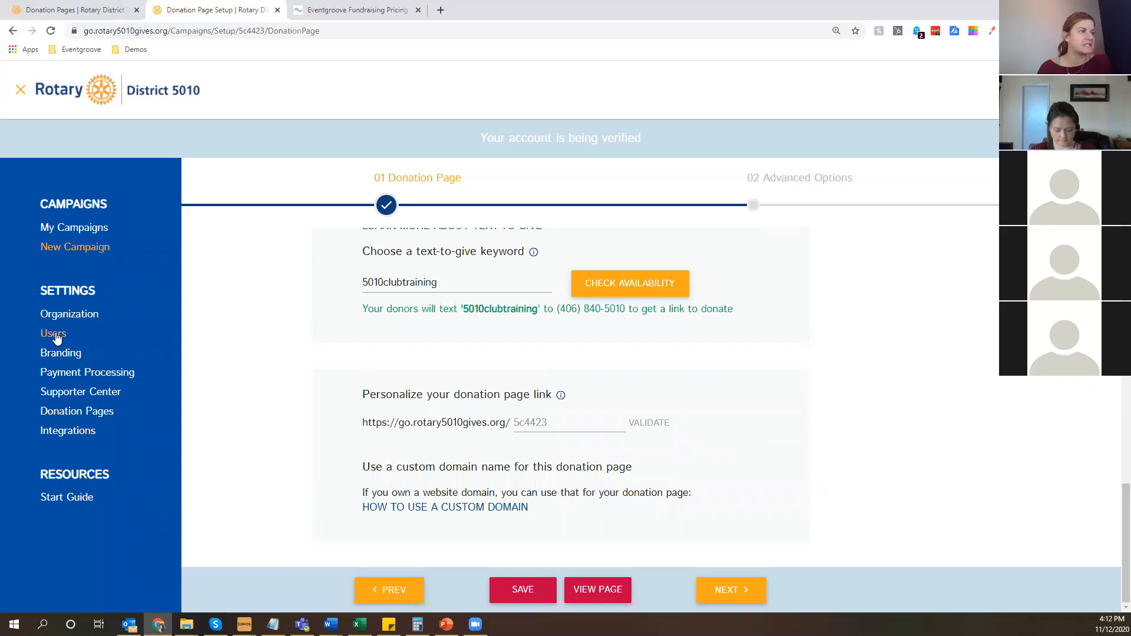
Personalize the donation page link with the ending happysad-training.
double_click(401, 424)
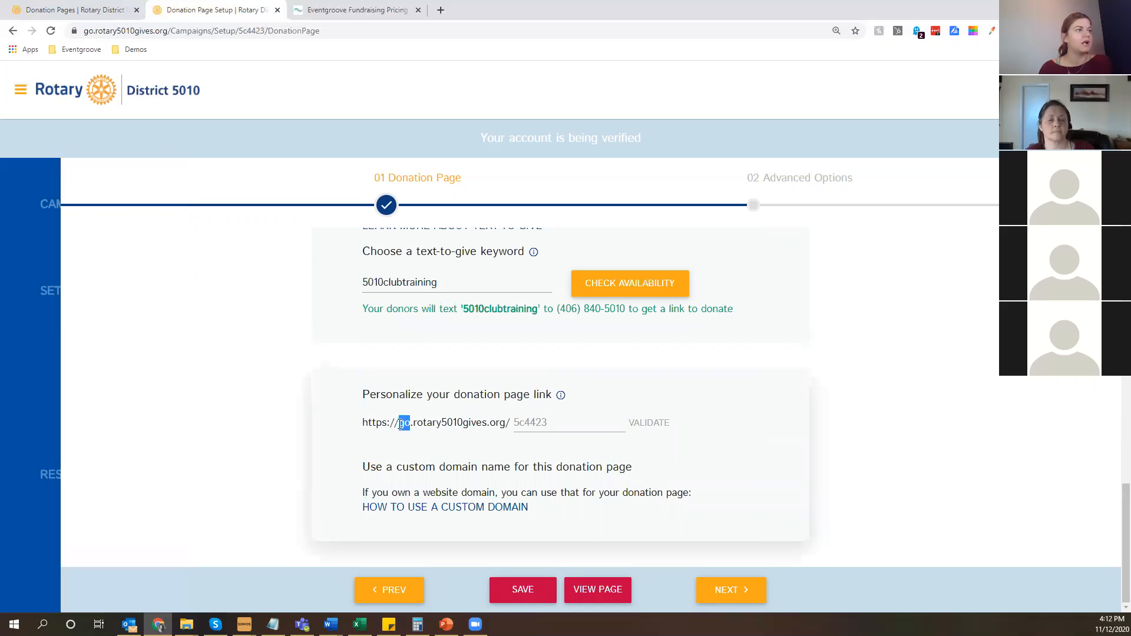
click(530, 574)
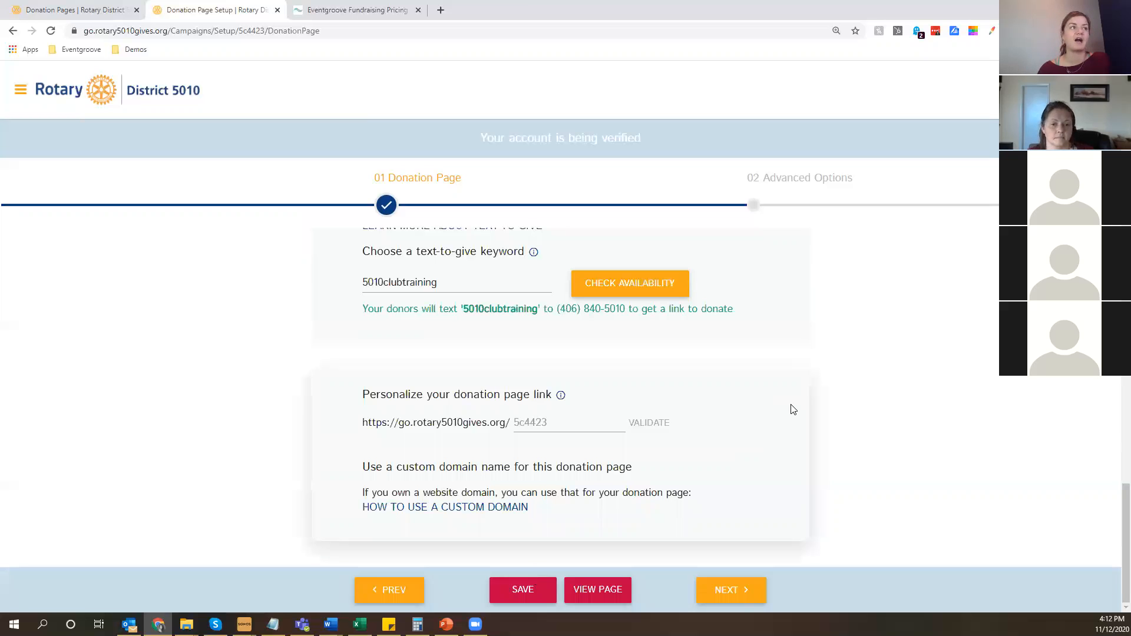
click(513, 423)
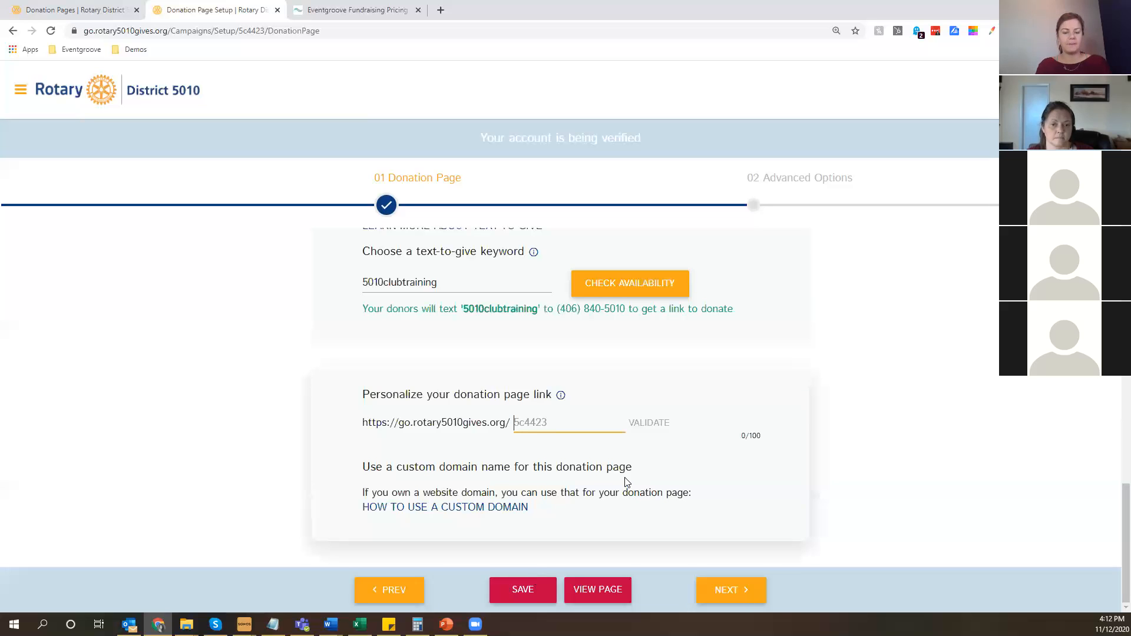
text(happysa)
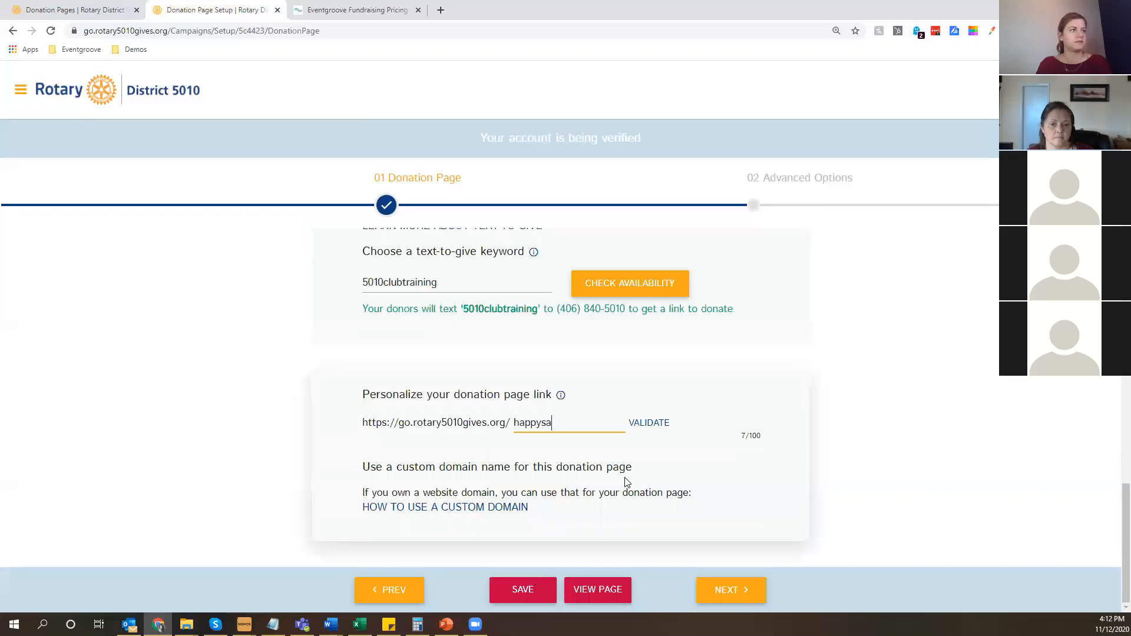
text(d-trainng)
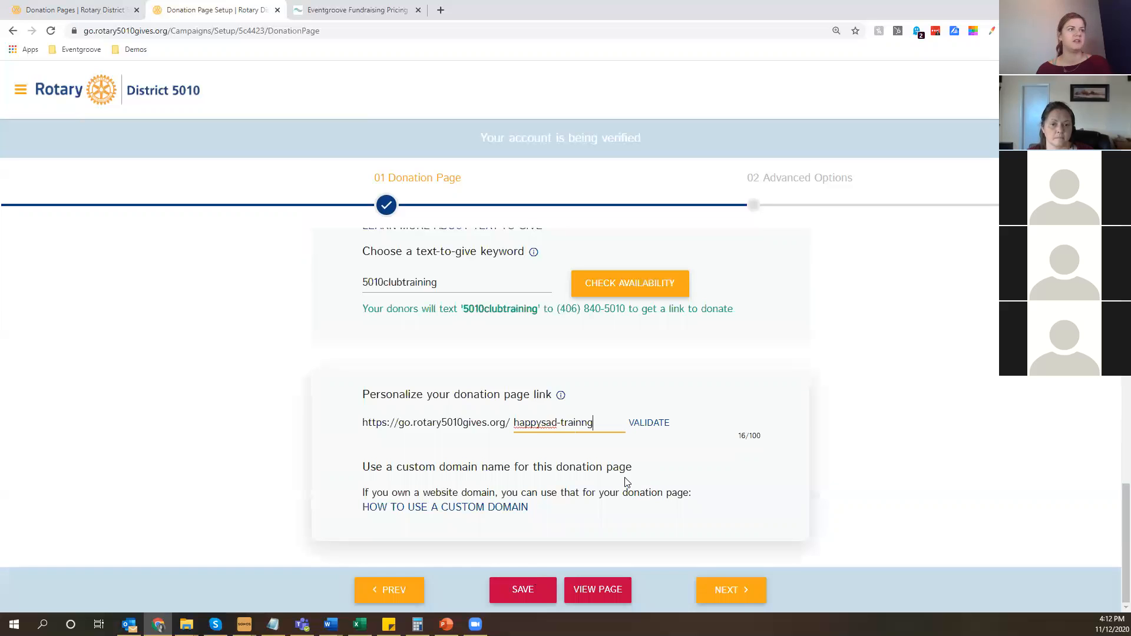
click(582, 423)
text(i)
click(688, 448)
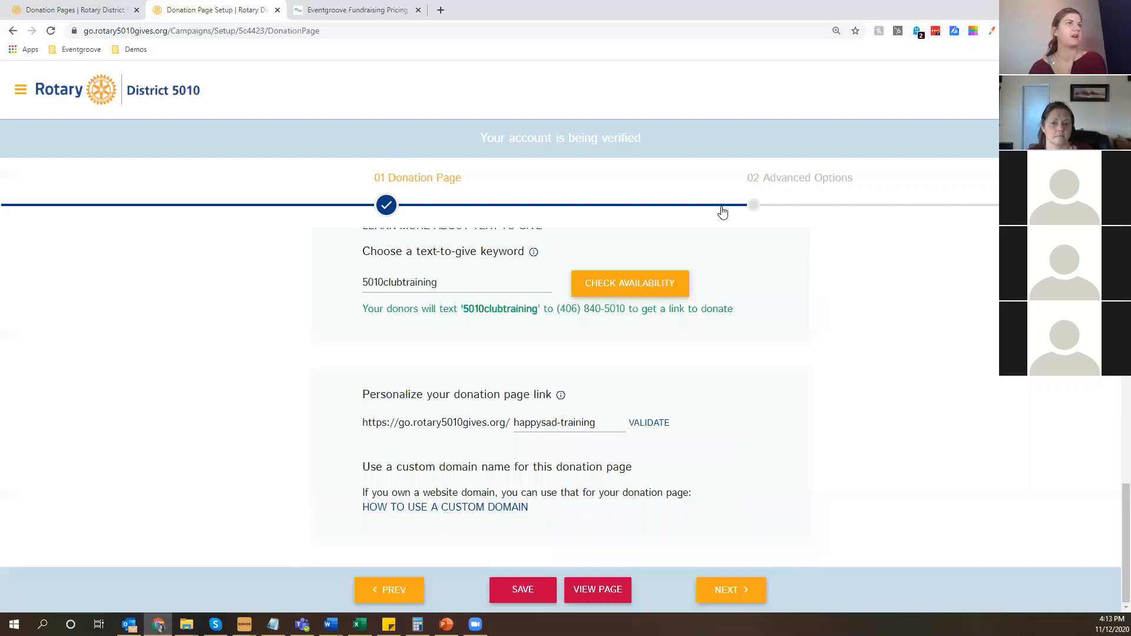
In the advanced options, add the fund code happy/sad to all transactions on the donation page.
click(788, 179)
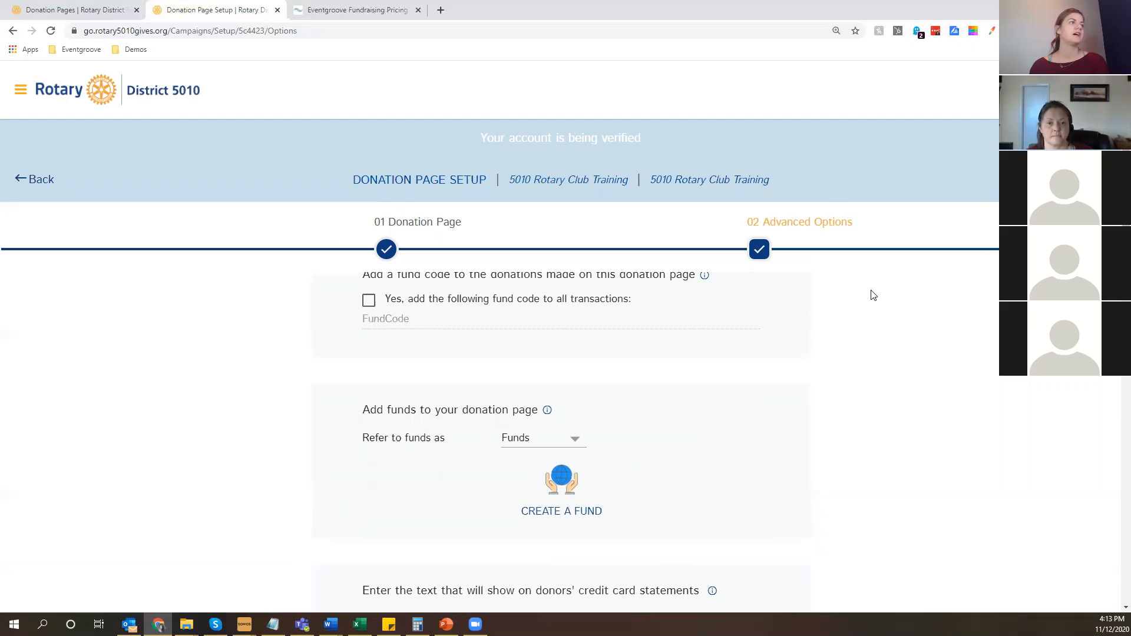
scroll(375, 300, up, 1)
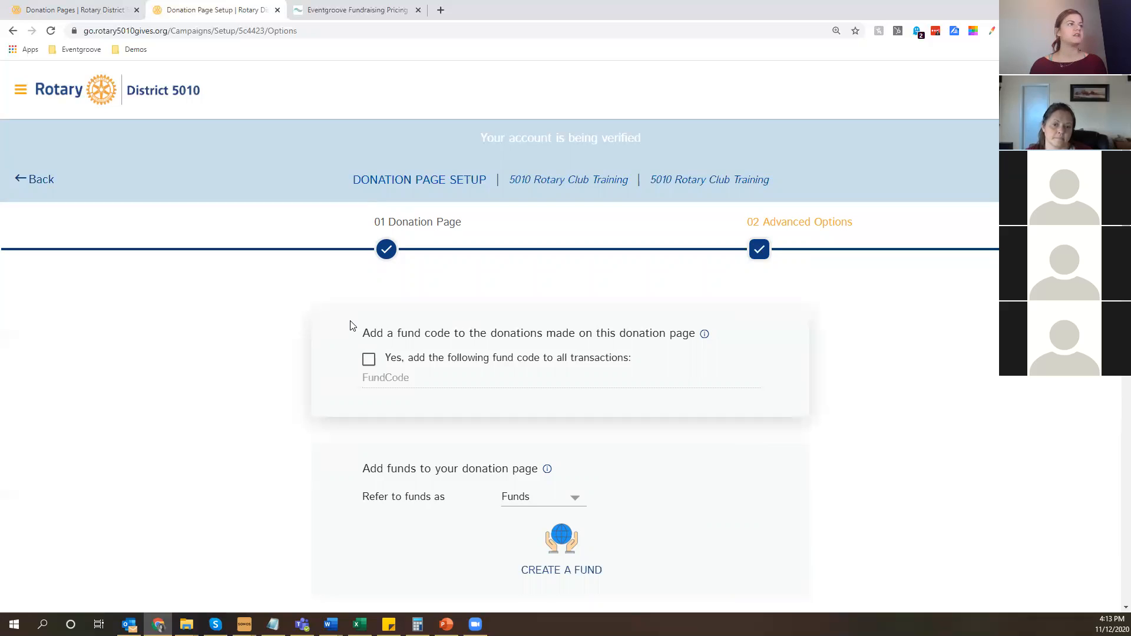
click(370, 364)
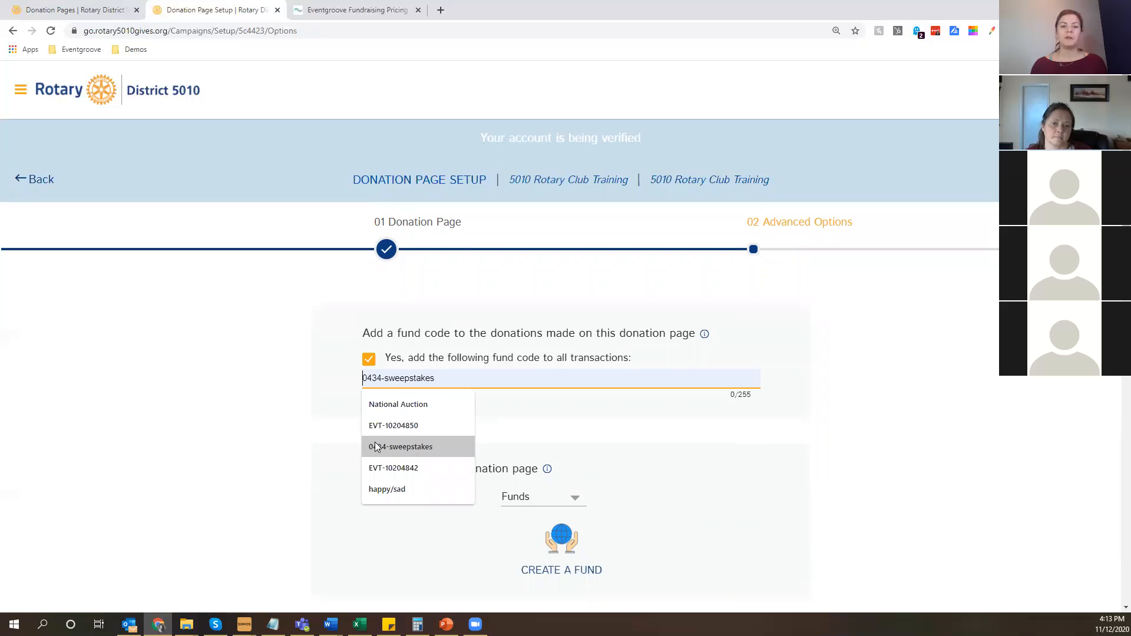
click(387, 489)
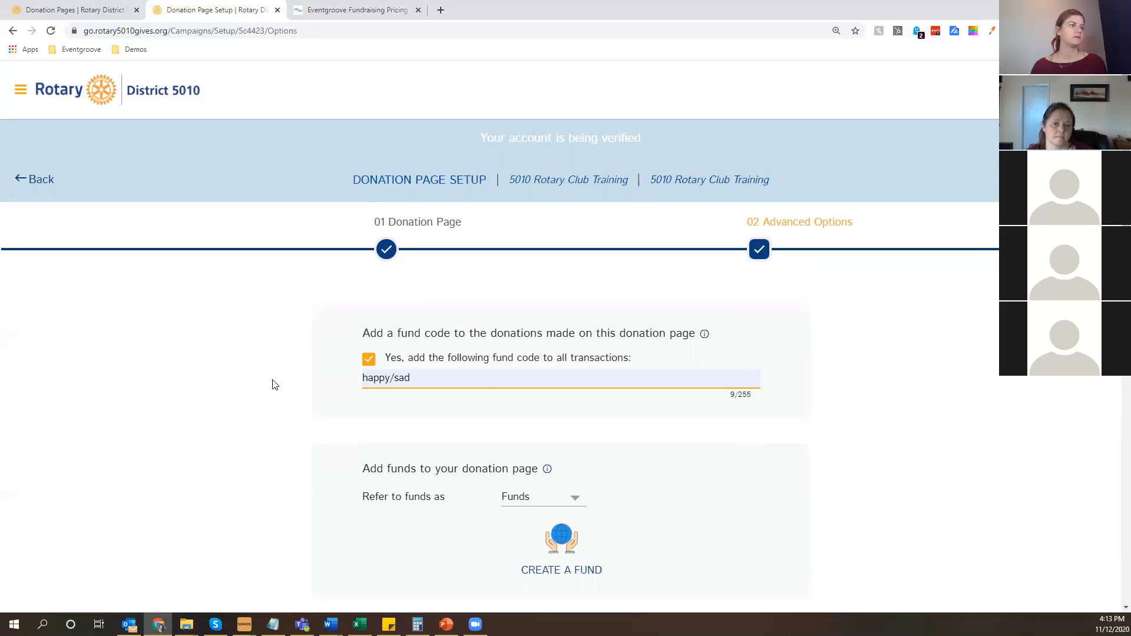
View the naming choices for how funds are referred to on the donation page, leaving the selection as is.
scroll(273, 385, down, 1)
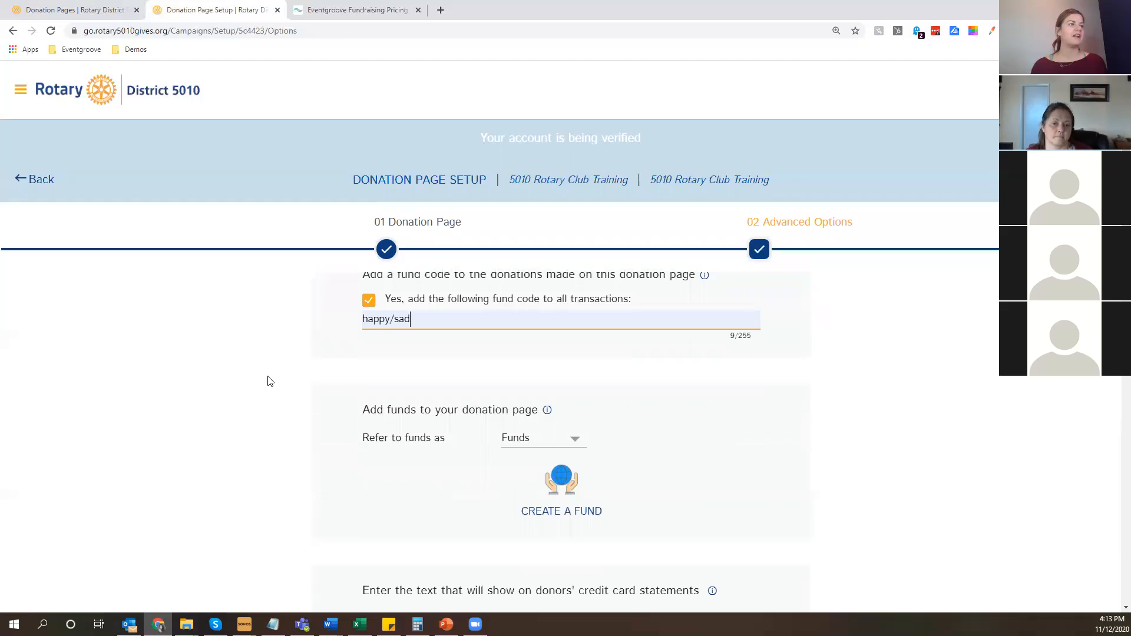
click(542, 440)
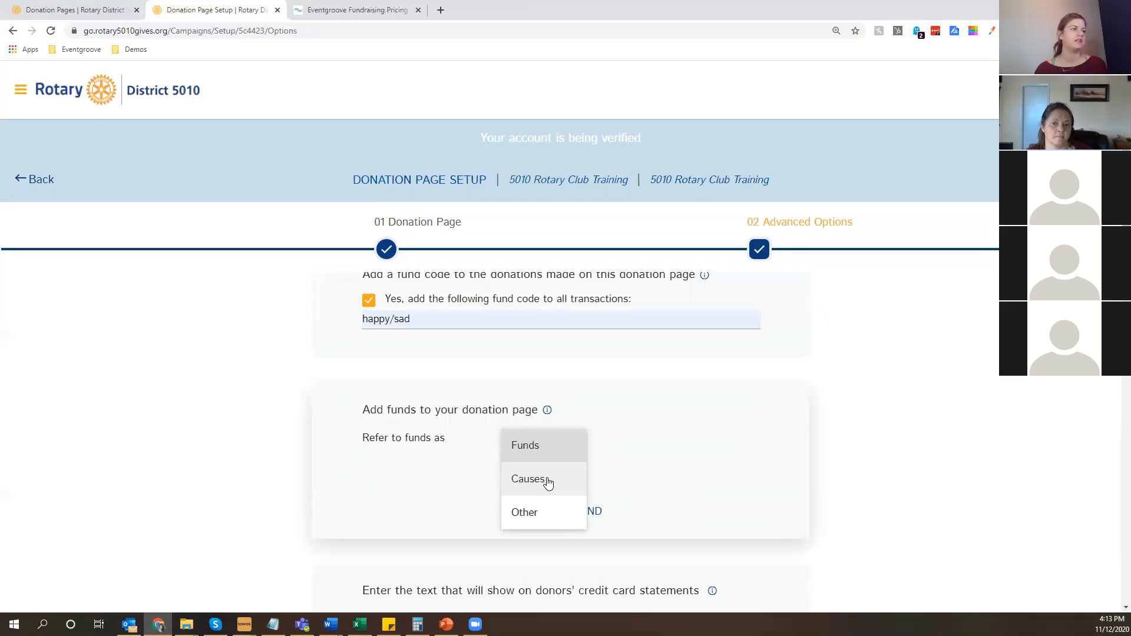
click(295, 462)
scroll(295, 462, down, 2)
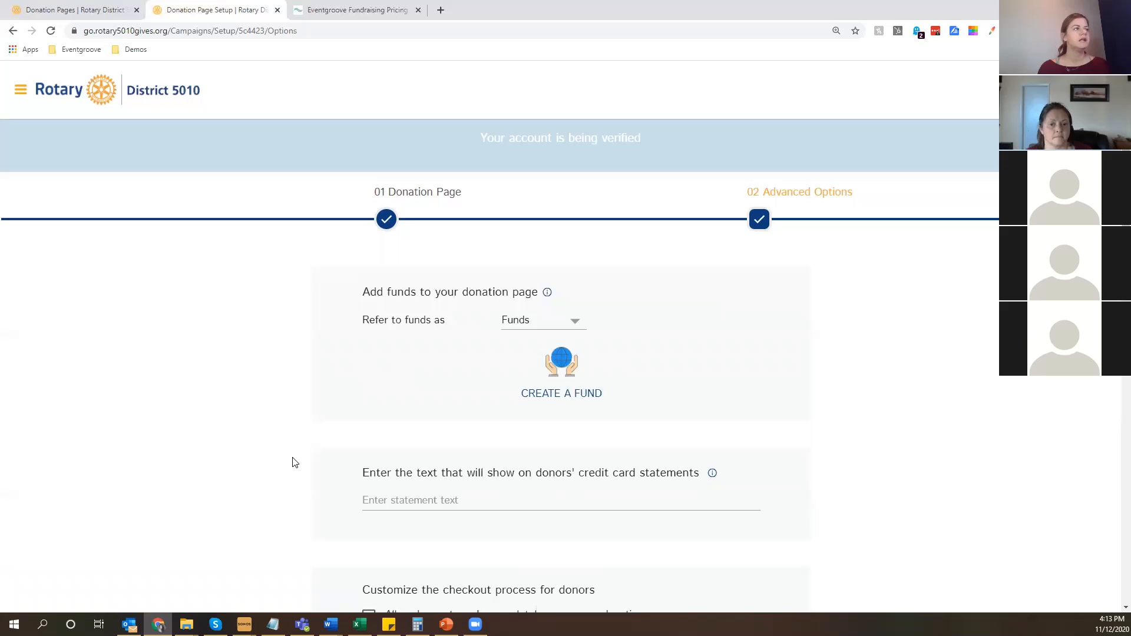
Set the text shown on donors' credit card statements to Fairbanks Happy Sad.
scroll(295, 463, down, 2)
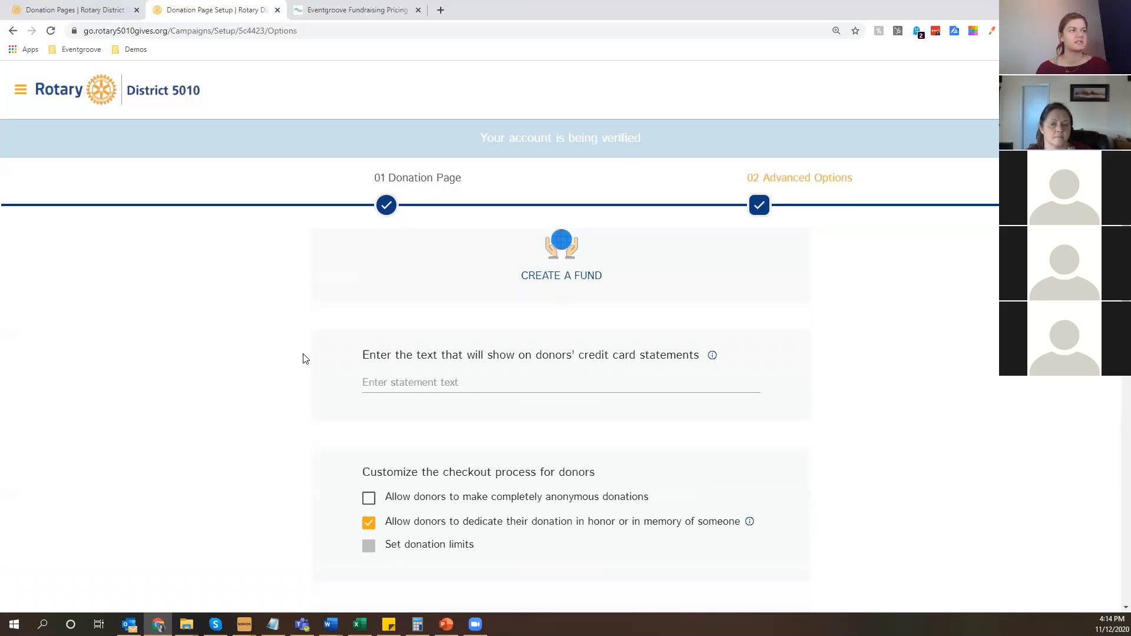
click(388, 384)
text(F)
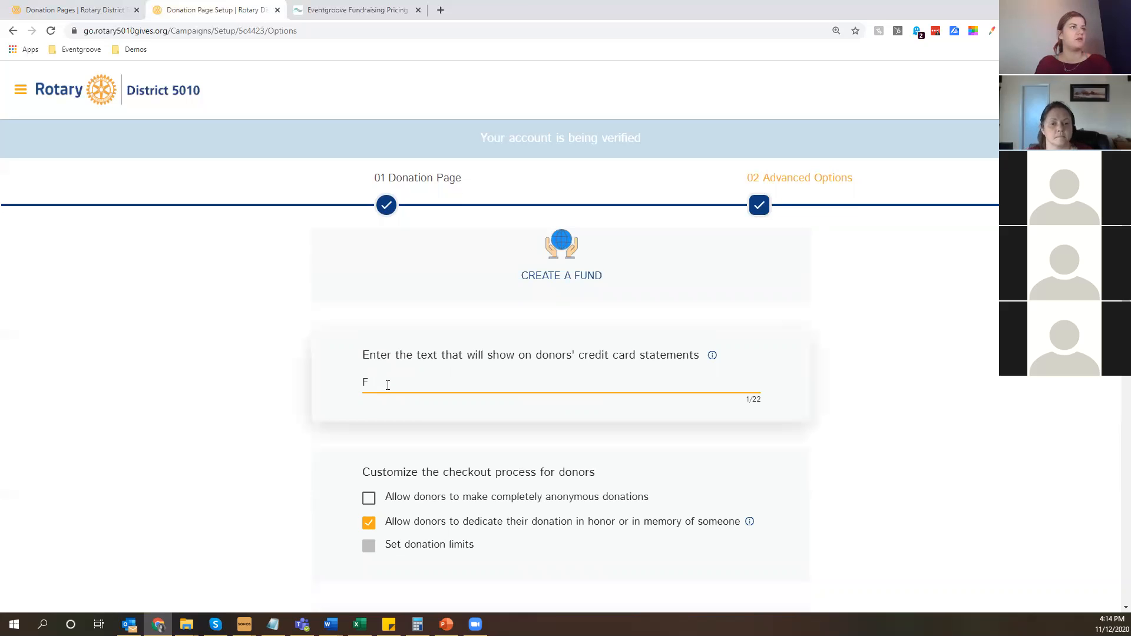
text(airb)
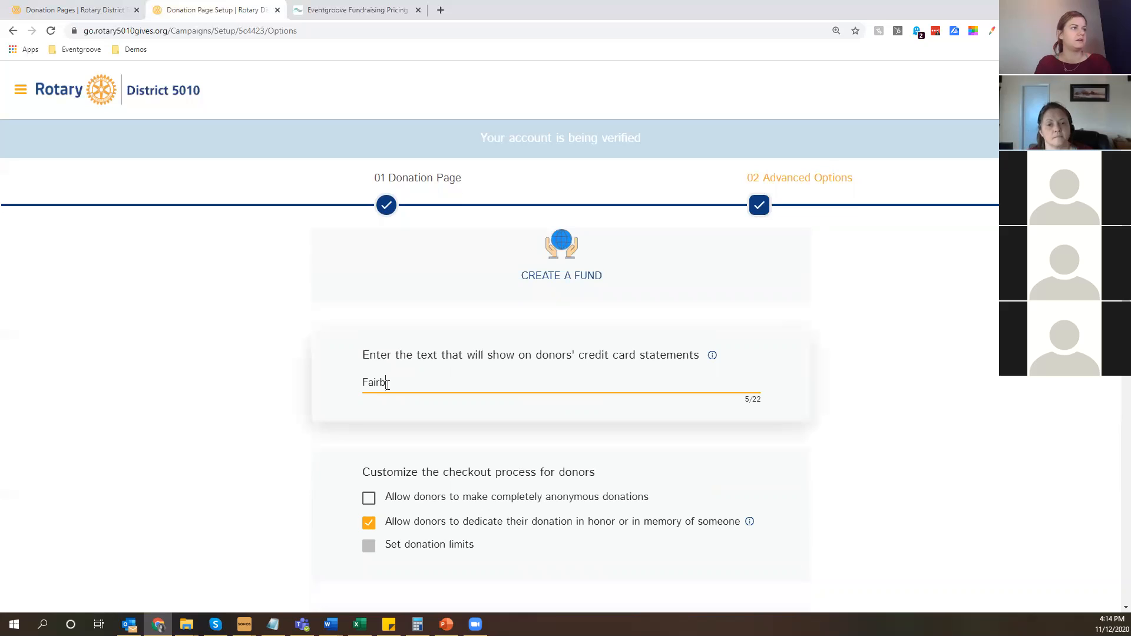
text(anks Happy Sad)
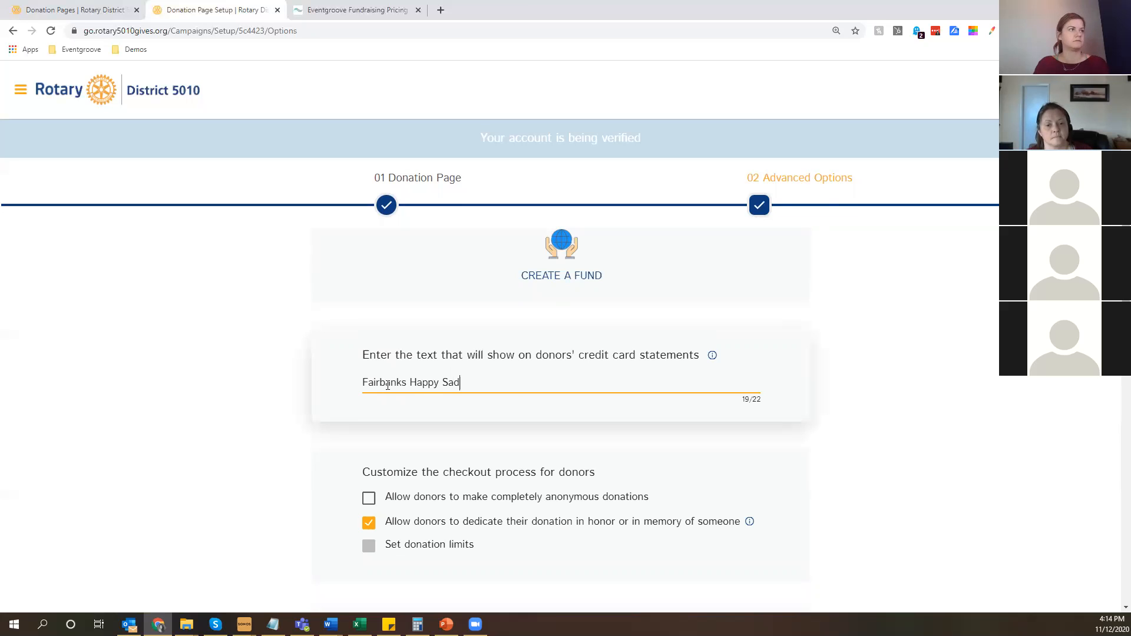
text( Do)
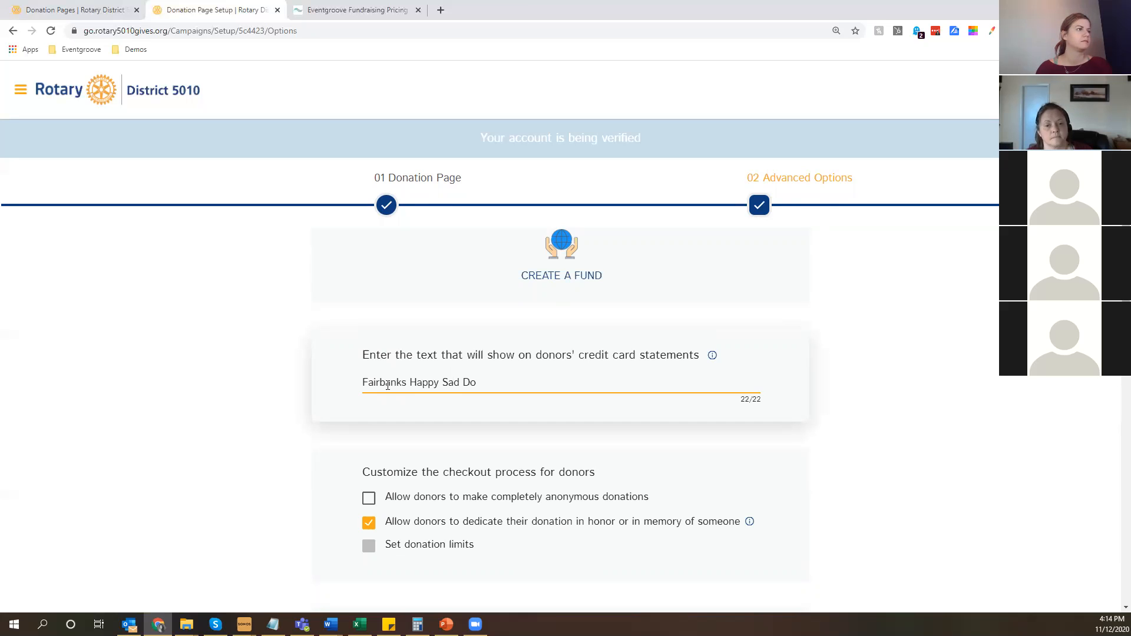
key(BackSpace)
key(BackSpace)
Allow completely anonymous donations and keep donors able to dedicate a donation in honor or in memory of someone.
scroll(347, 516, down, 2)
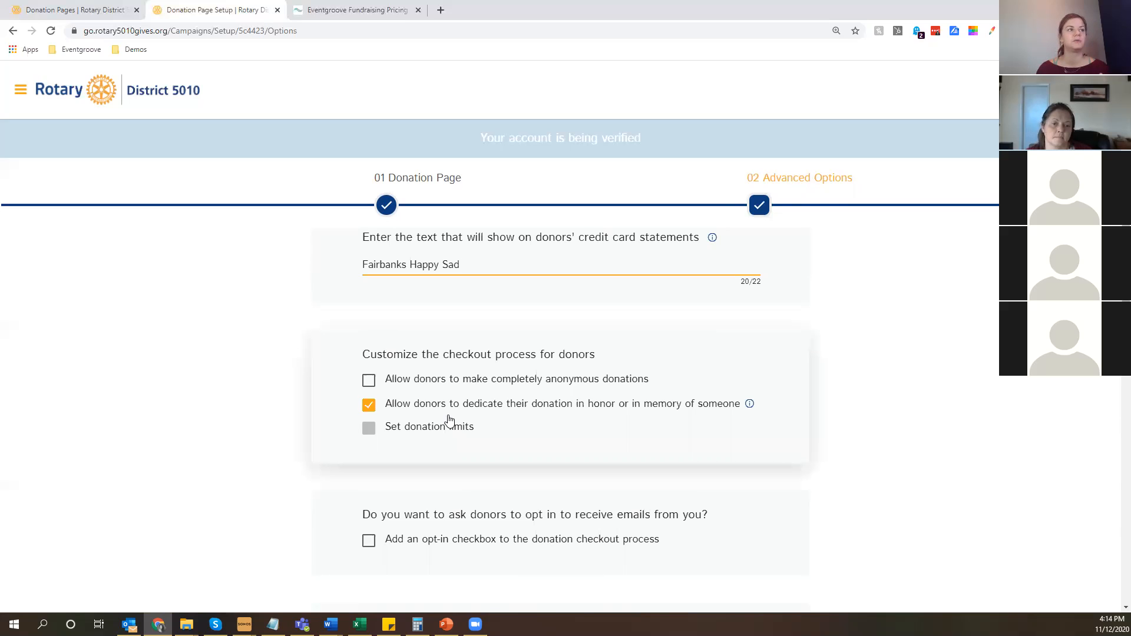
click(540, 411)
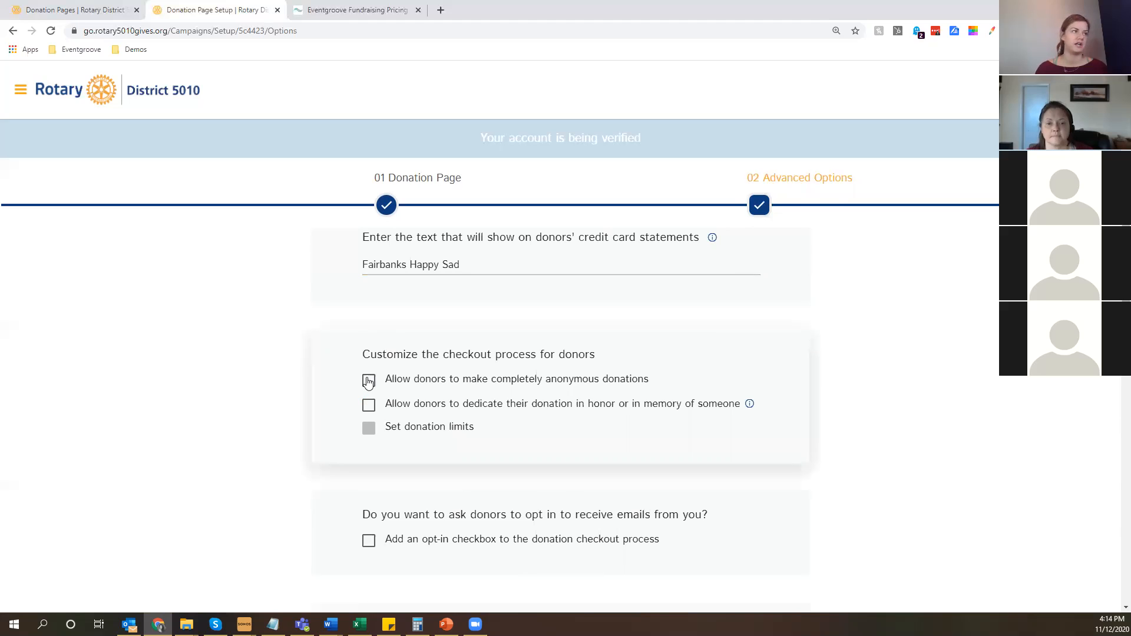
click(368, 382)
click(369, 406)
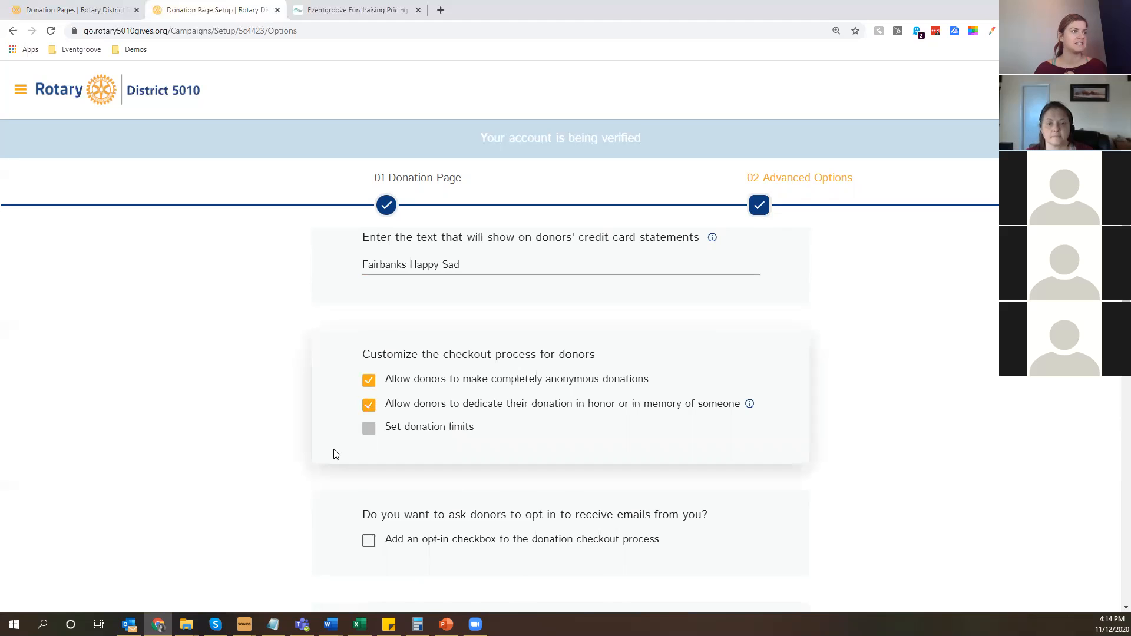
Examine the email opt-in, custom field, pre-donation notice and donation notification options.
scroll(336, 454, down, 2)
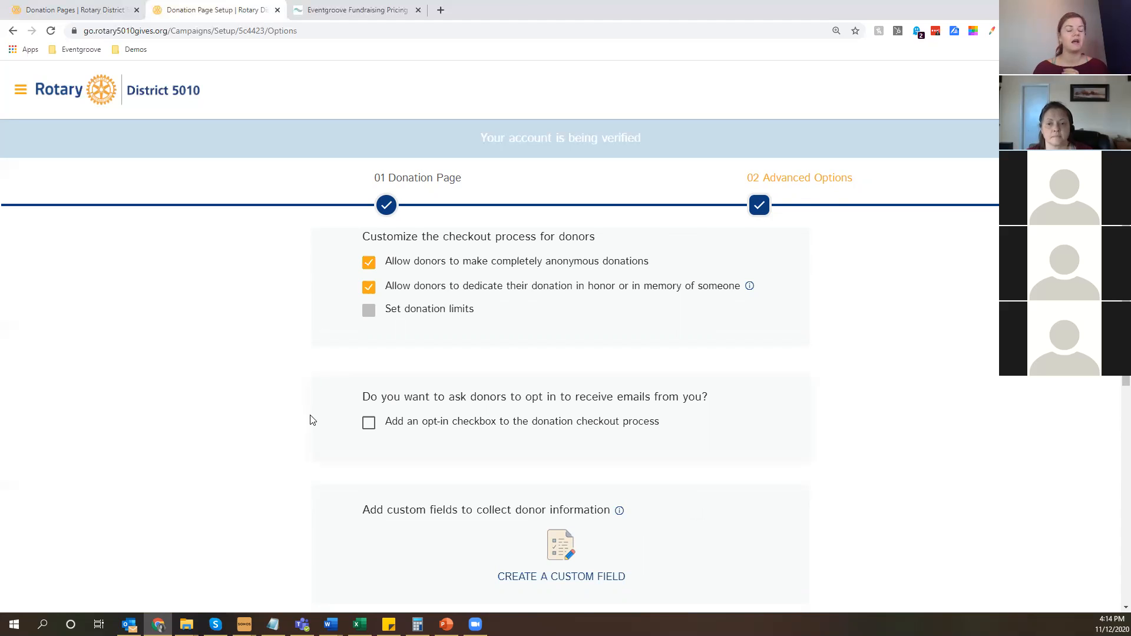
scroll(312, 420, down, 1)
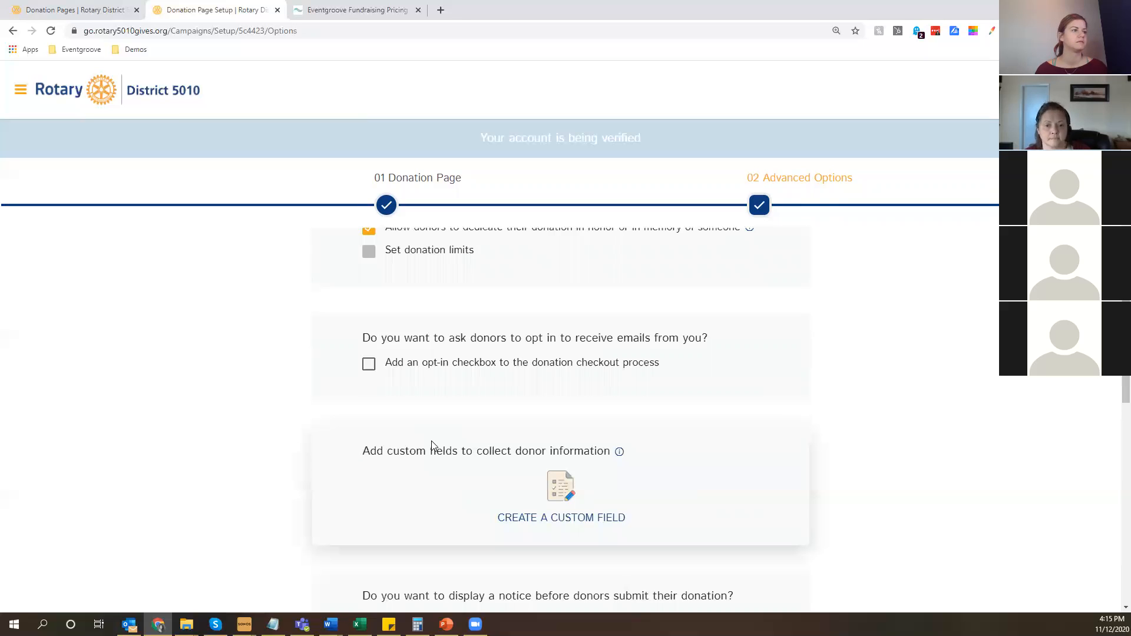
scroll(432, 446, down, 4)
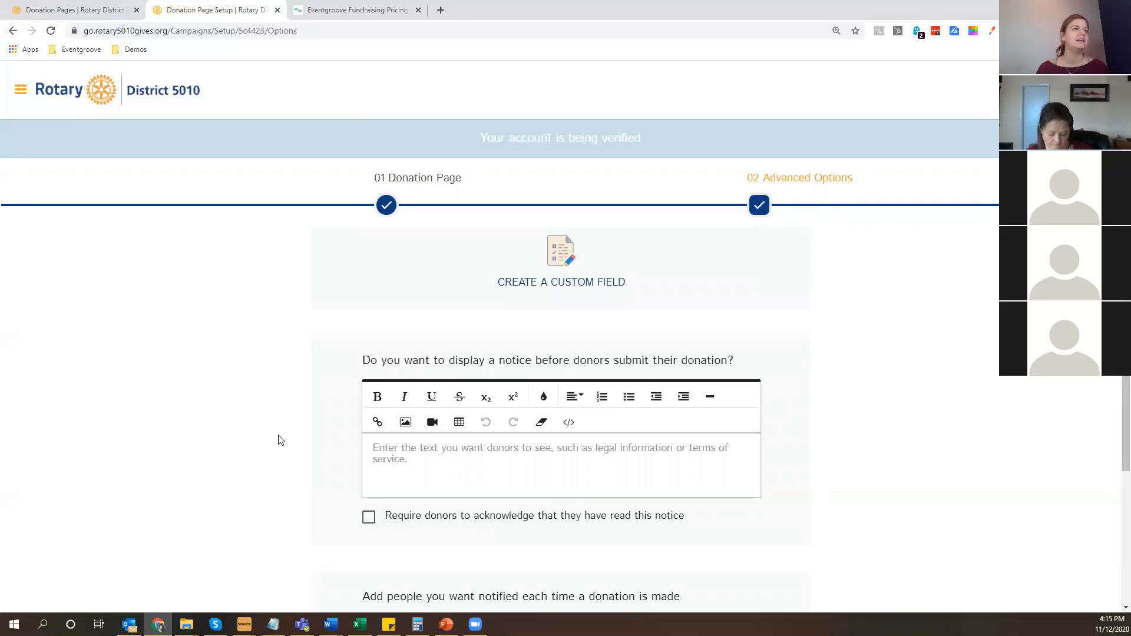
click(490, 456)
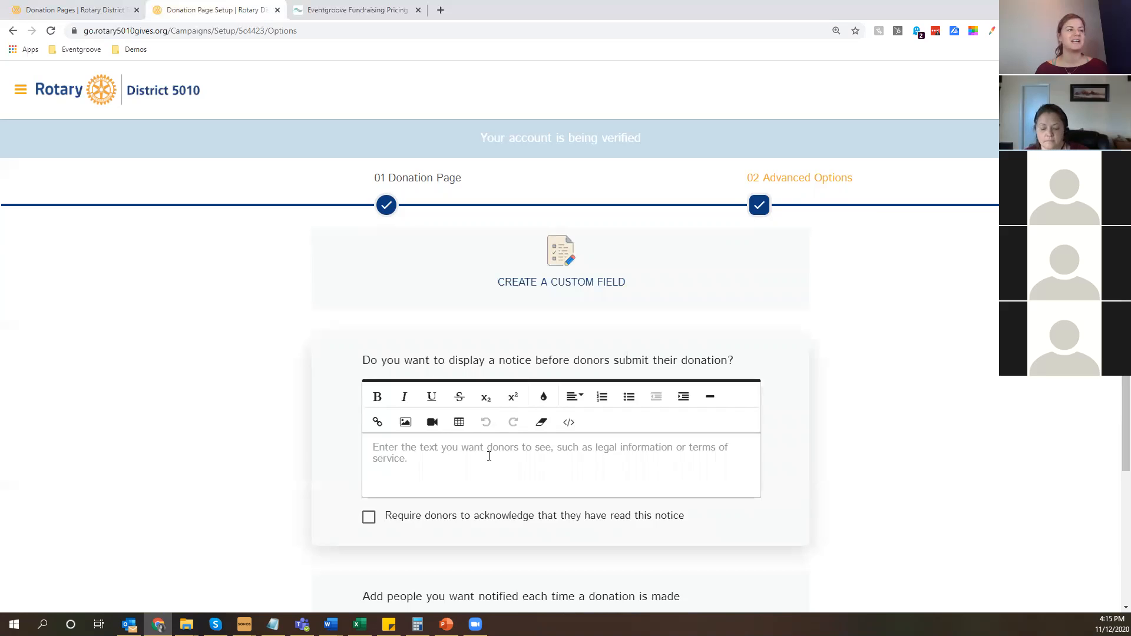
click(489, 456)
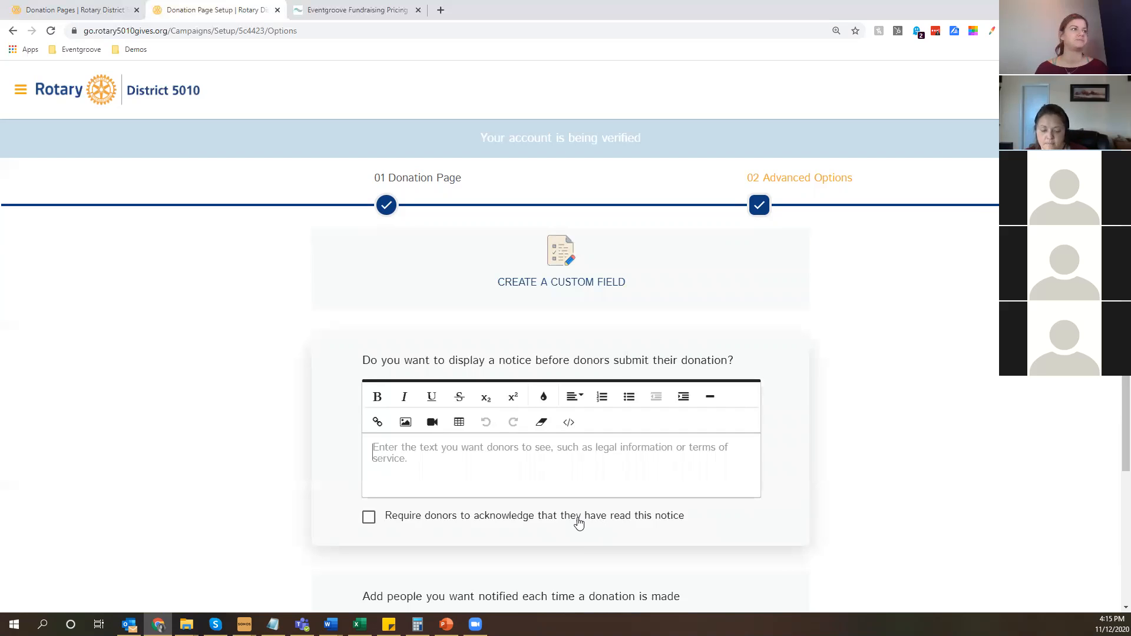
scroll(852, 387, down, 4)
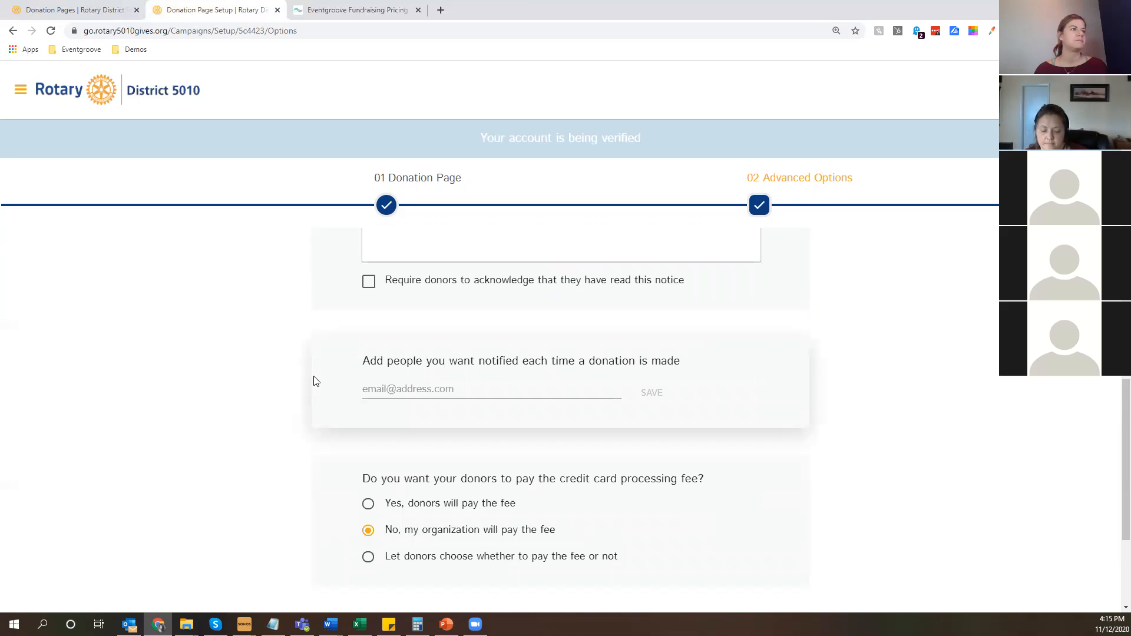
Let donors choose whether or not to pay the credit card processing fee.
scroll(535, 501, down, 2)
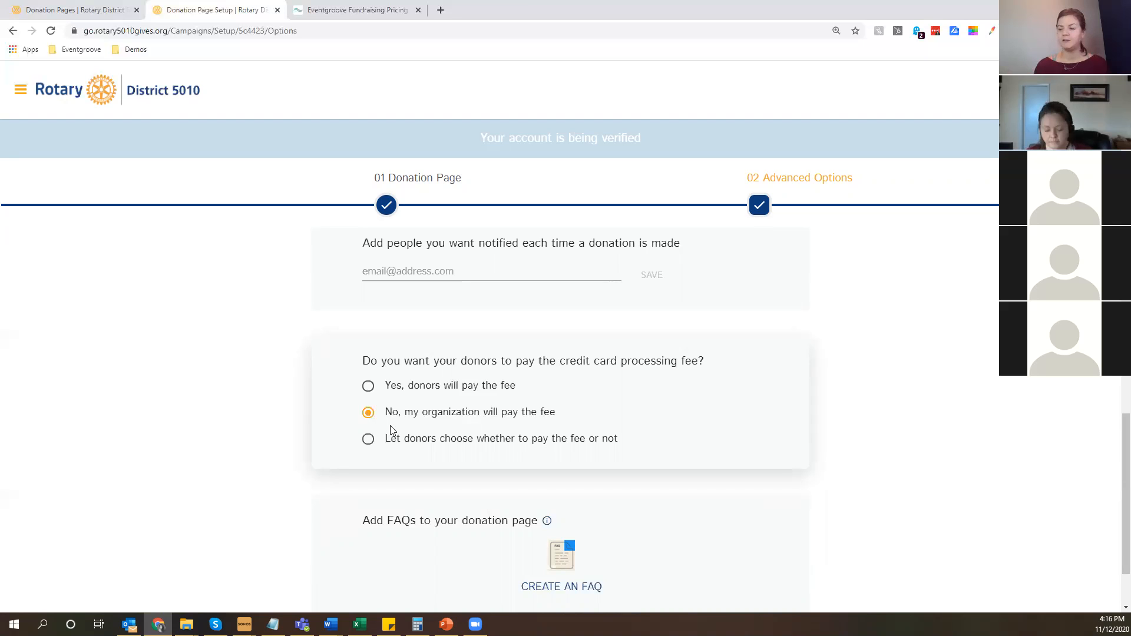
click(422, 388)
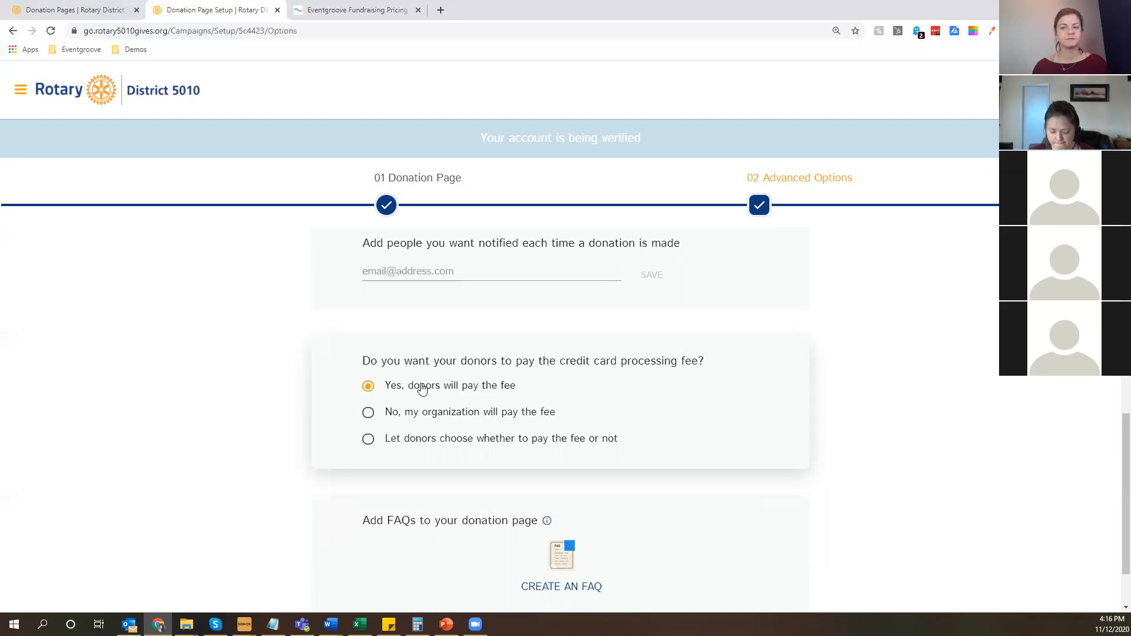
click(427, 442)
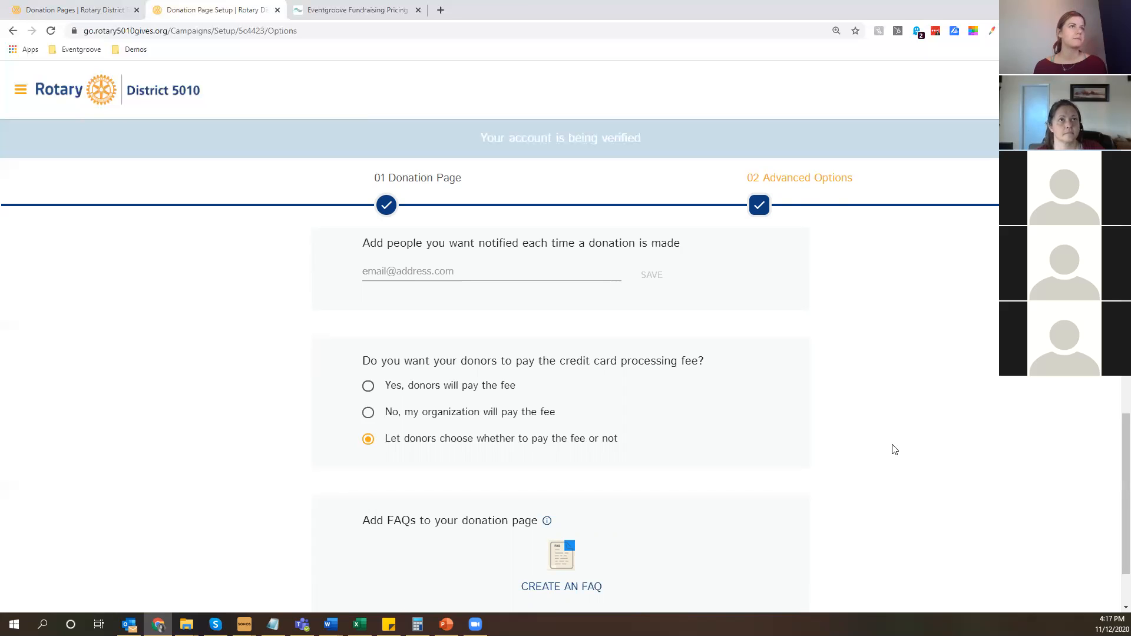
View the blank FAQ creation form, cancel it and save the donation page's advanced options.
scroll(894, 449, down, 2)
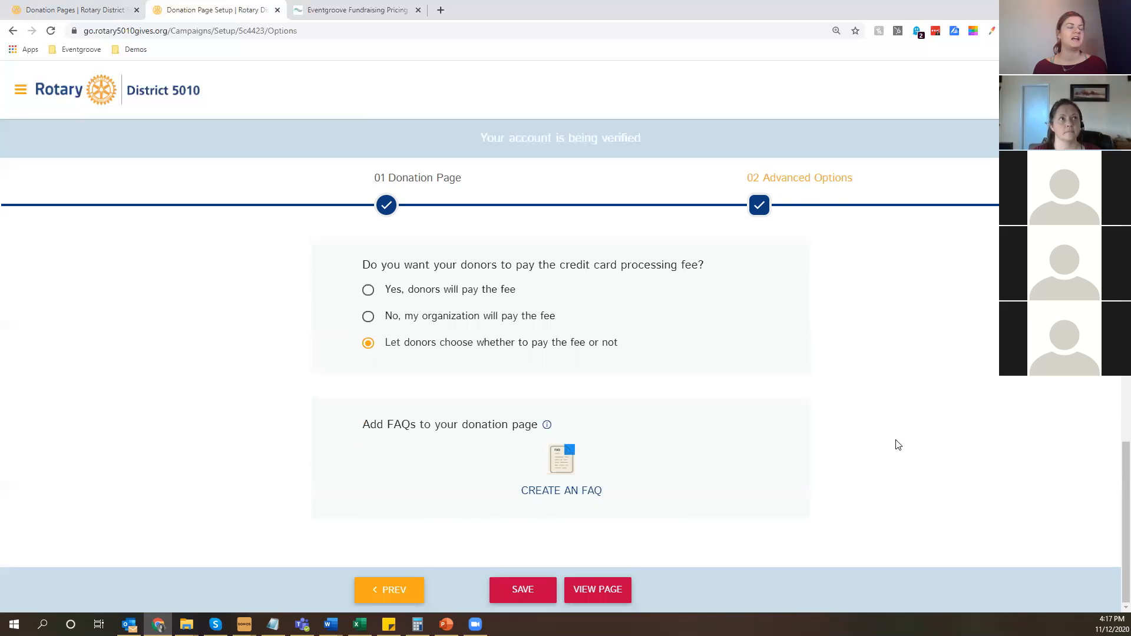
click(541, 500)
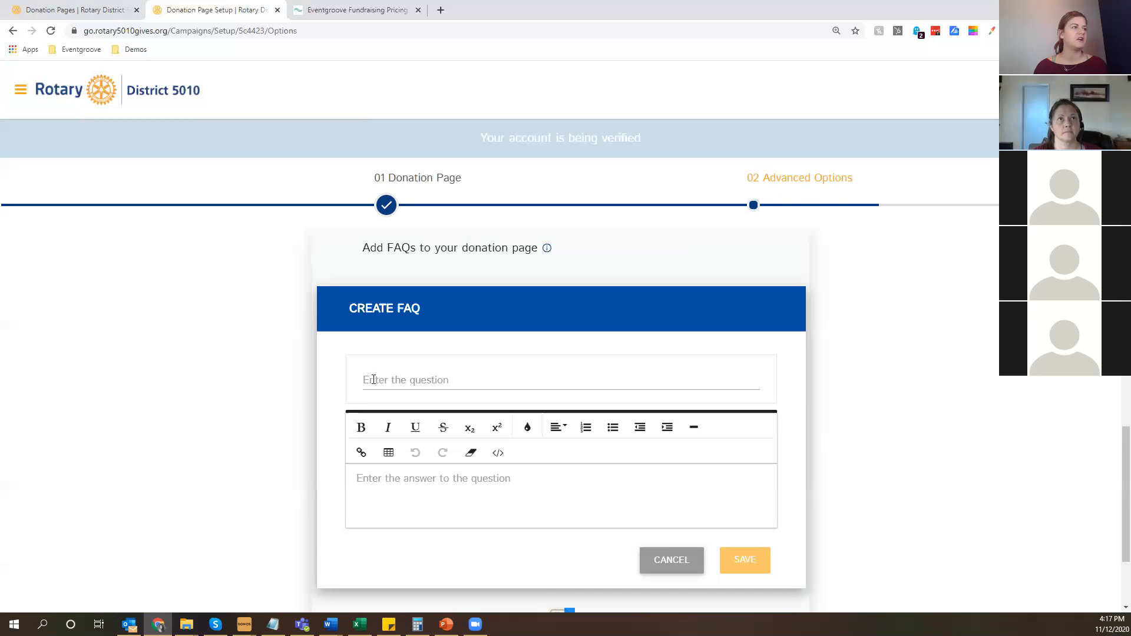
click(360, 478)
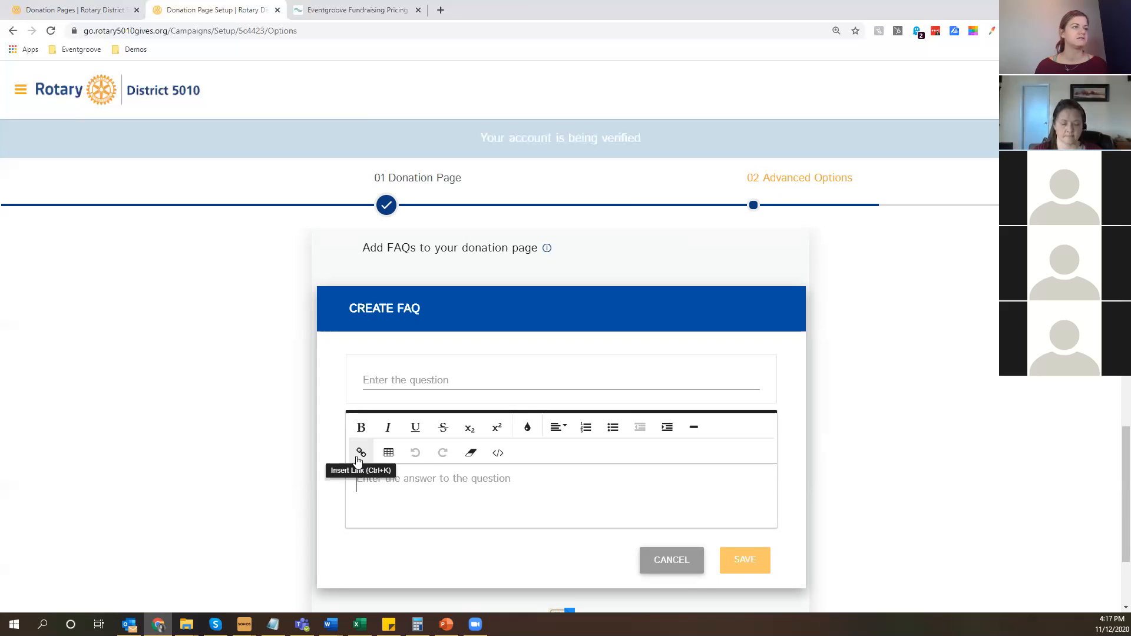
click(662, 563)
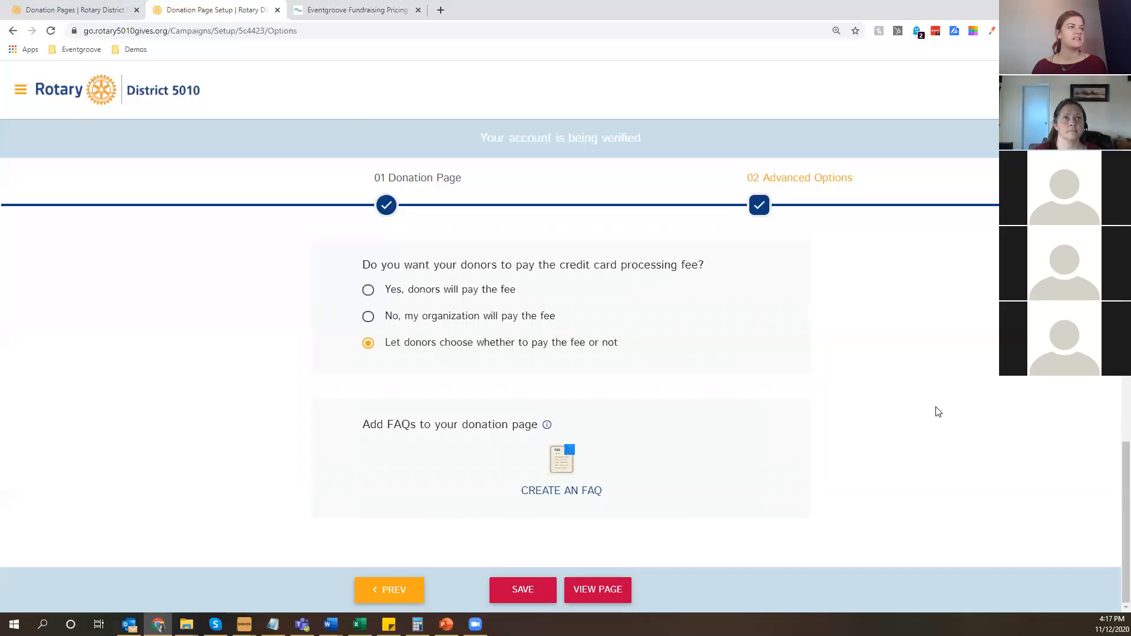
click(536, 592)
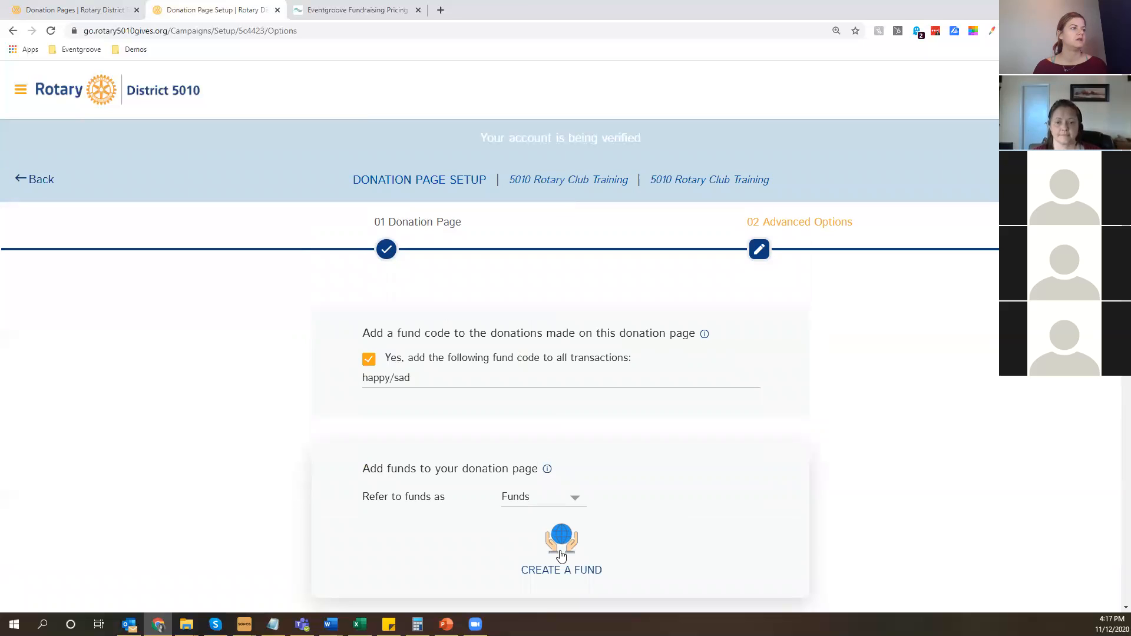
Open the 5010 Rotary Club Training donation page and review its donation amounts, donor preferences, payment and processing-fee sections.
scroll(862, 424, down, 10)
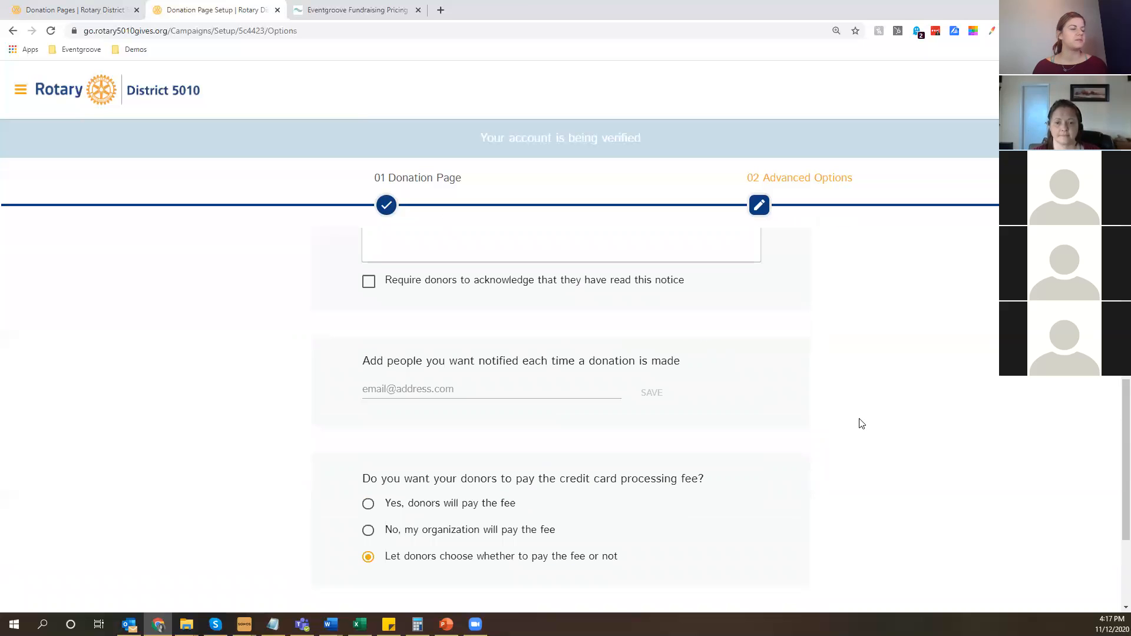
scroll(862, 424, down, 4)
click(597, 590)
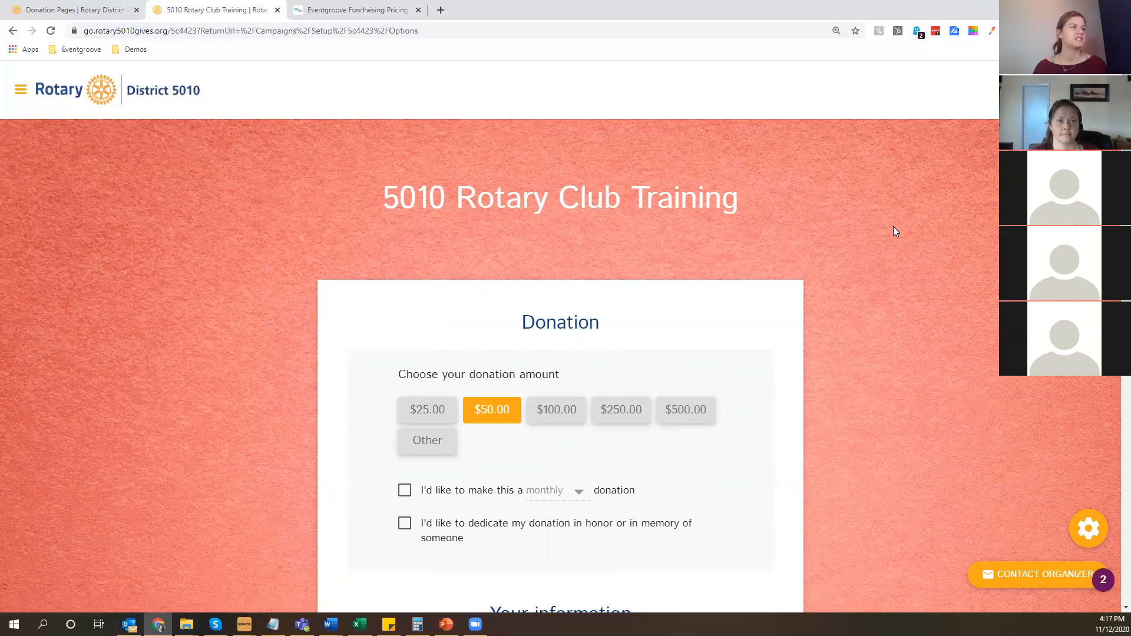
scroll(894, 229, down, 10)
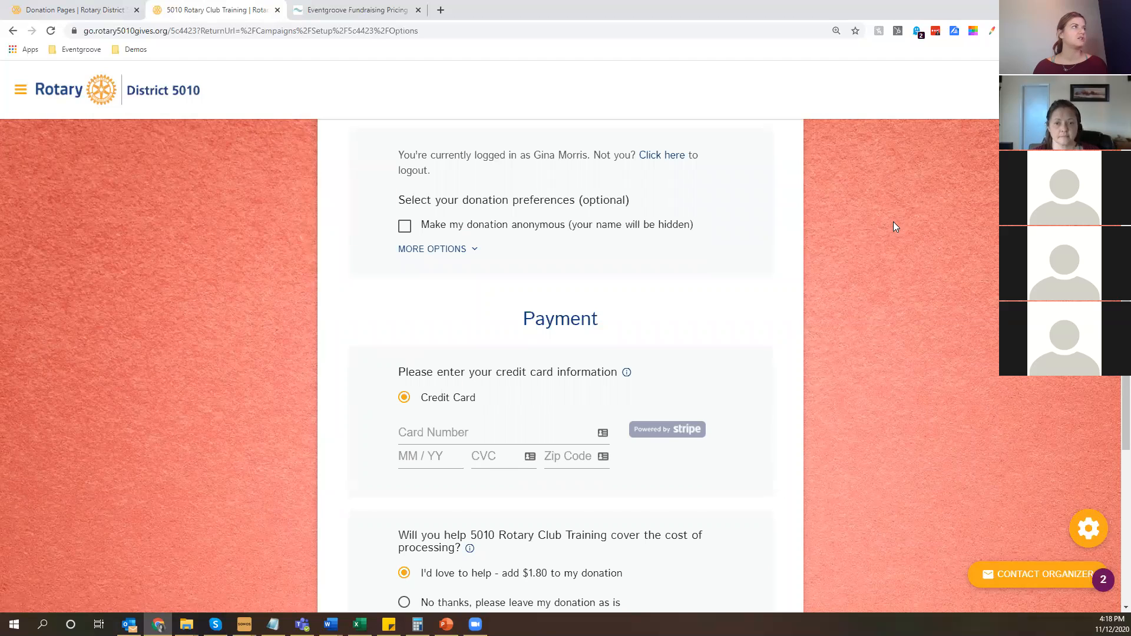
scroll(290, 315, down, 1)
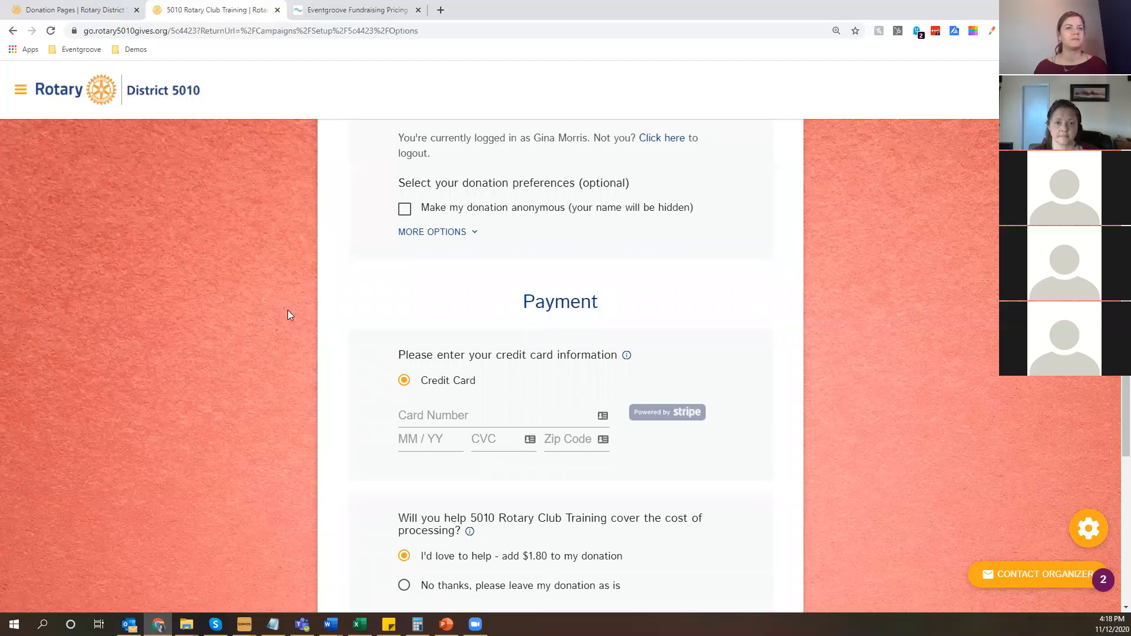
Open the donation page's management options and view its list of donations.
click(1087, 533)
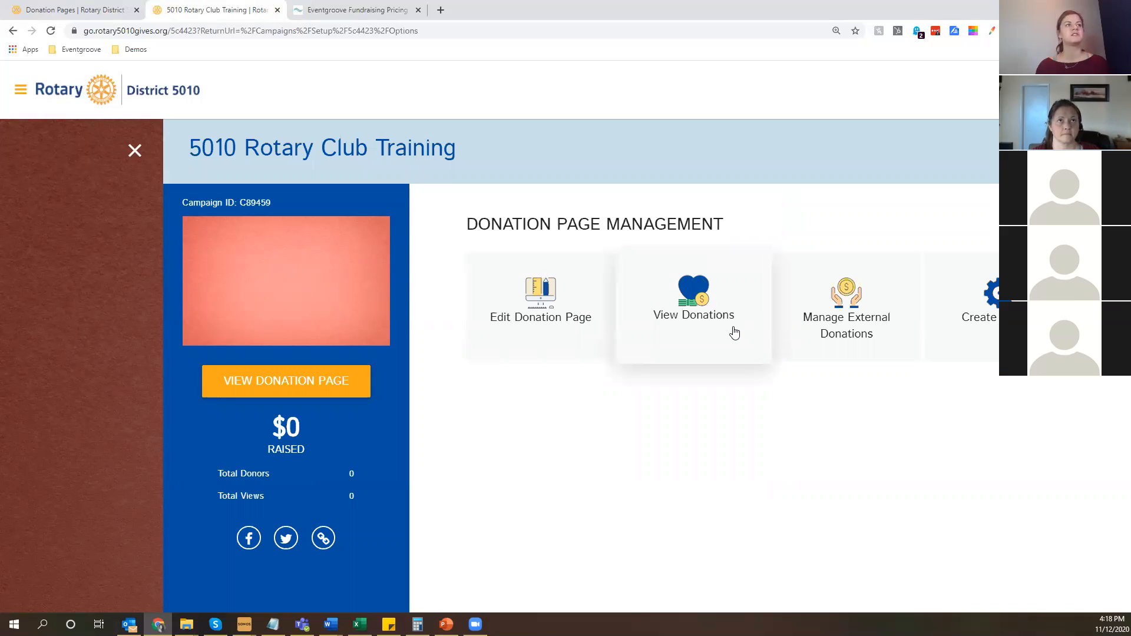
click(735, 333)
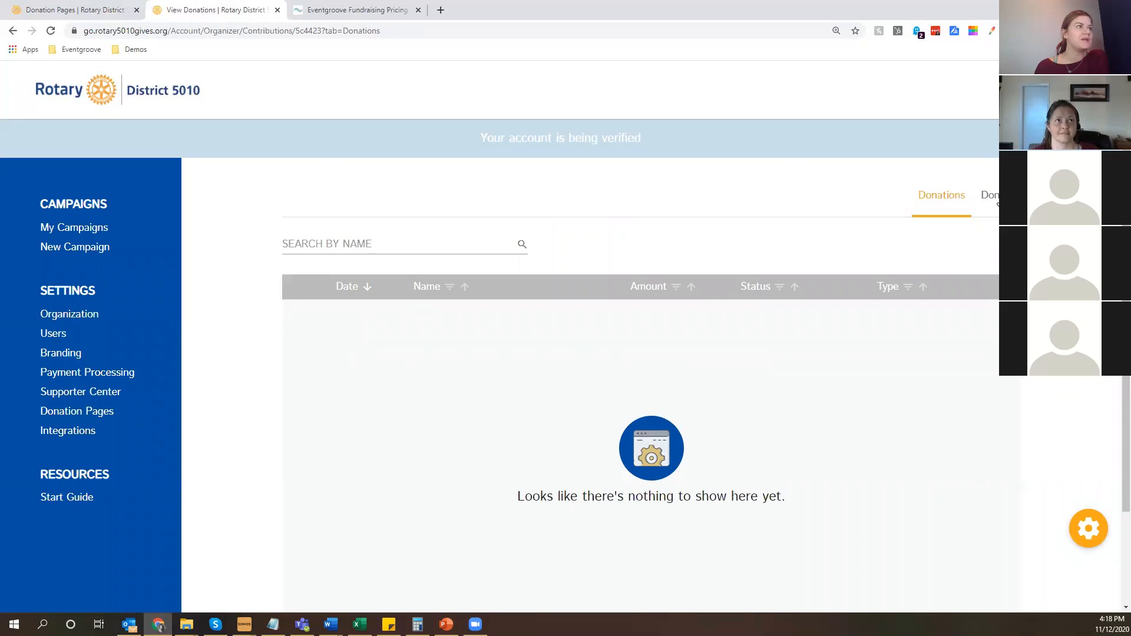
scroll(608, 479, down, 1)
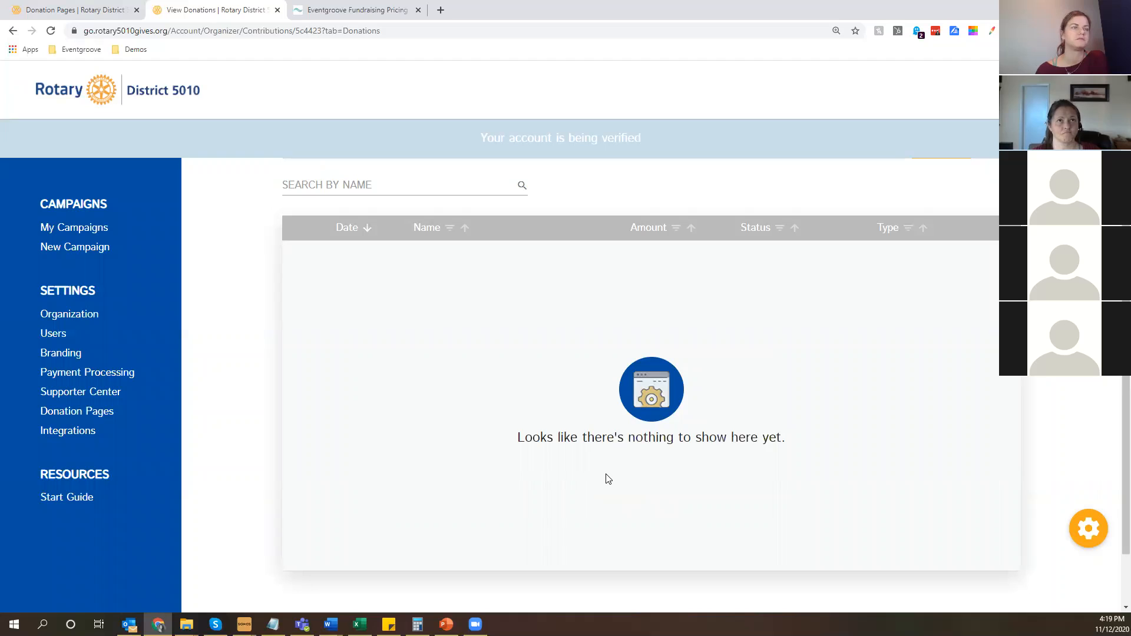
Open the donation page's external donations, examine the blank form for adding a donation and cancel it.
click(1096, 528)
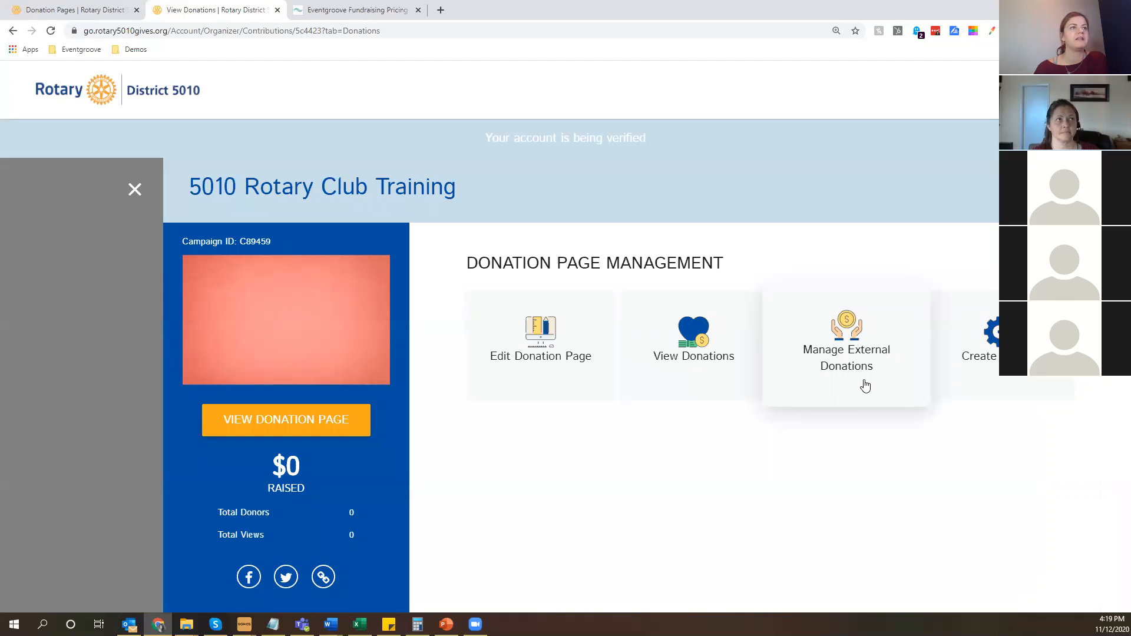
click(871, 346)
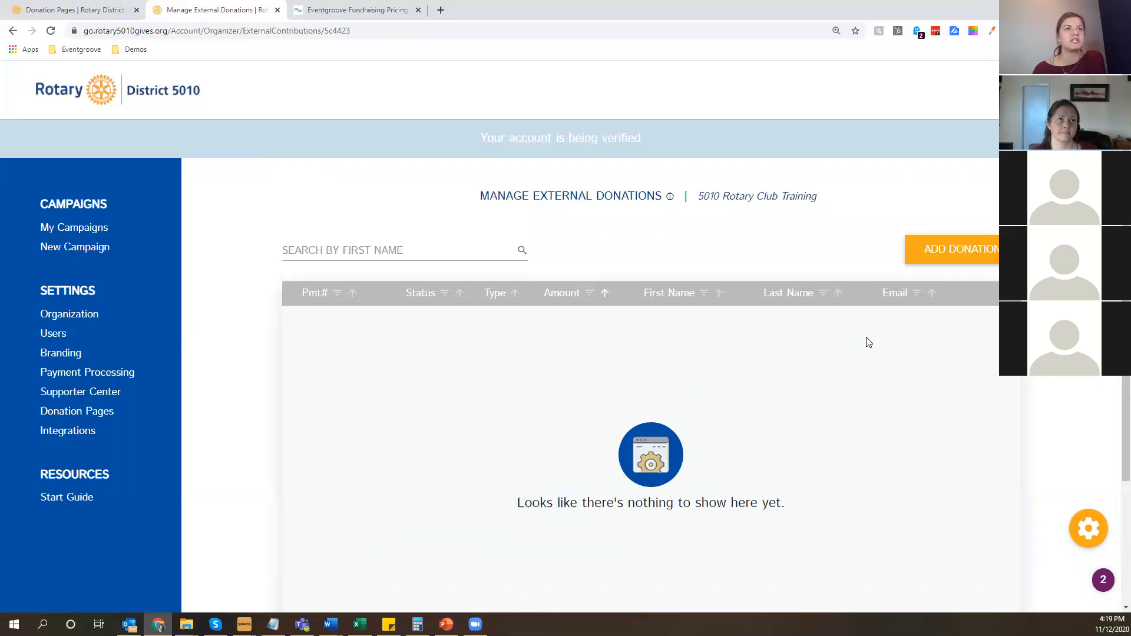
click(956, 255)
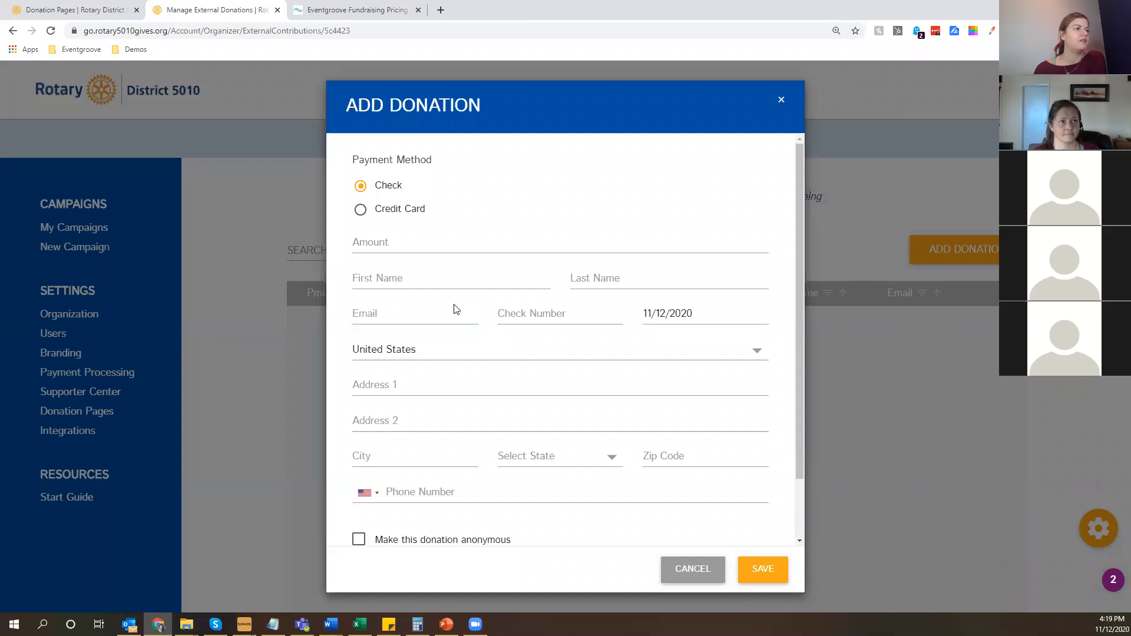
scroll(436, 413, down, 2)
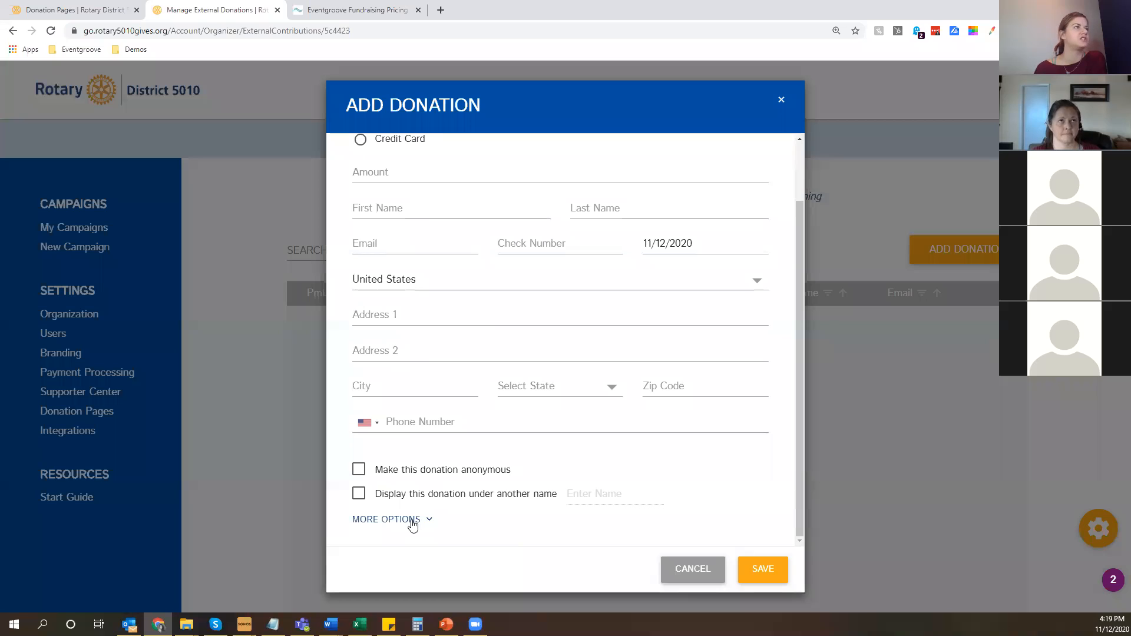
scroll(413, 525, up, 2)
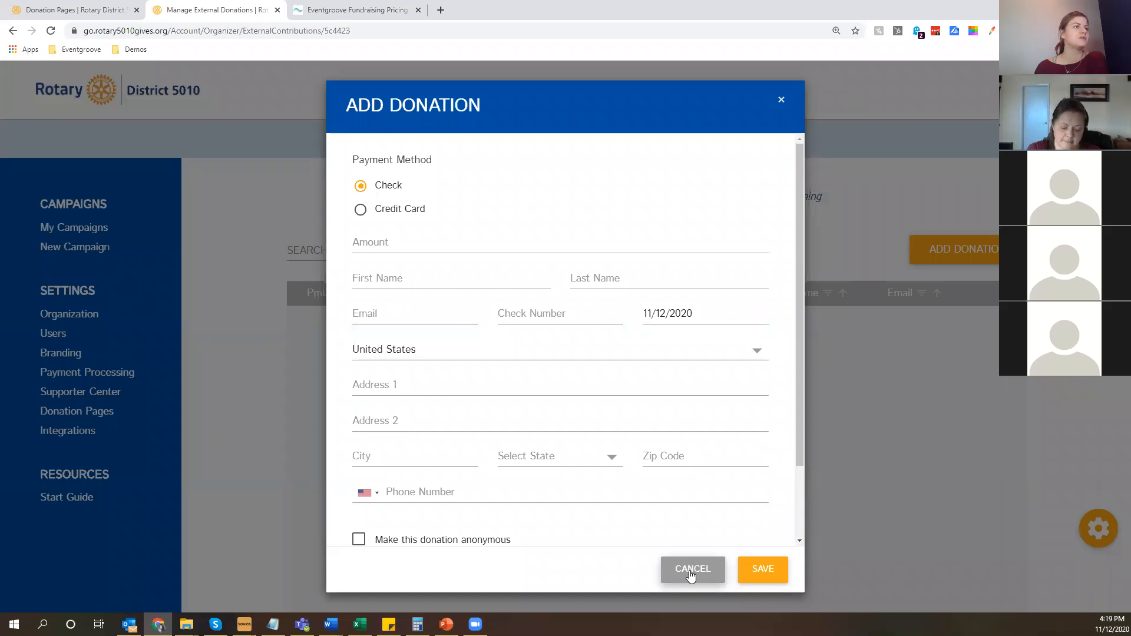
click(691, 575)
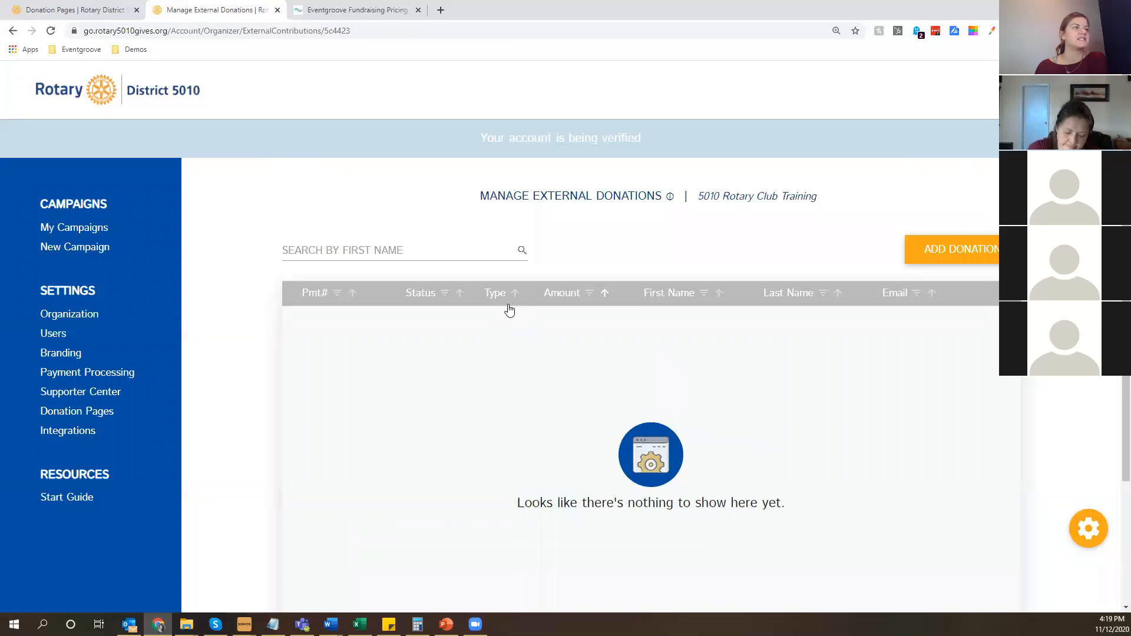
scroll(711, 256, down, 3)
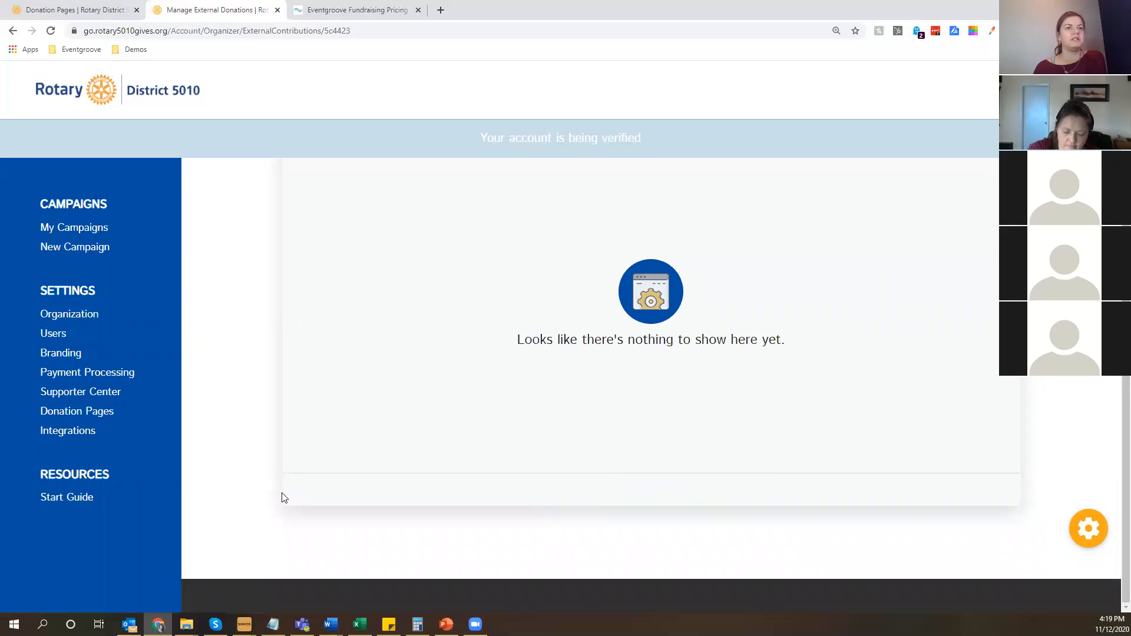
Start a widget for the donation page and set its headline to "5010 Rotary Club Training Happy Sad".
click(1092, 534)
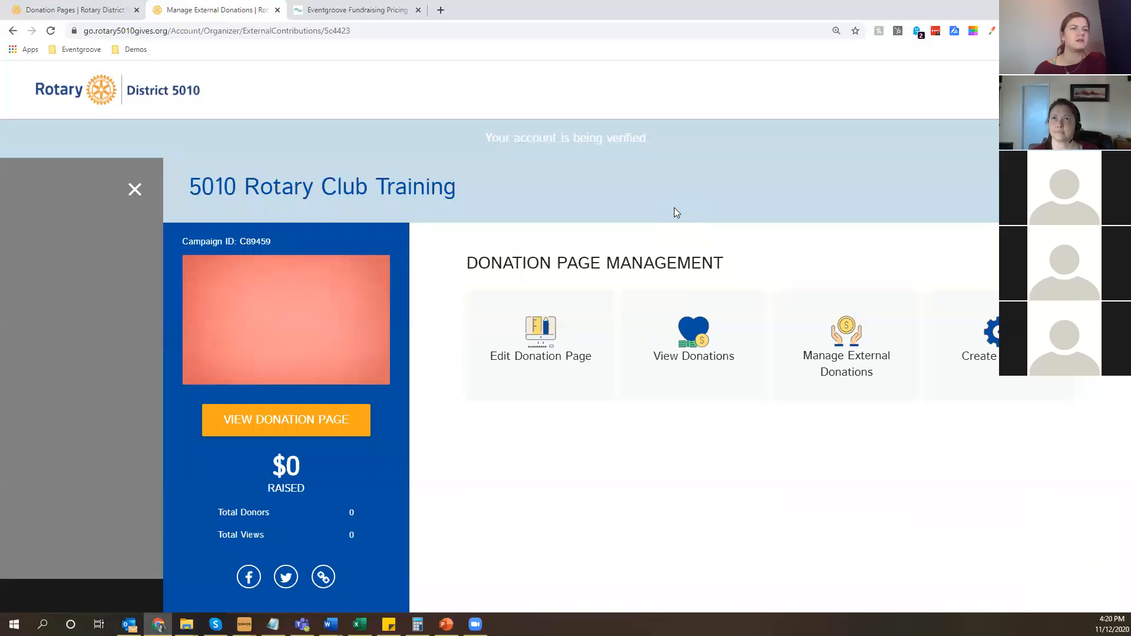
click(1012, 347)
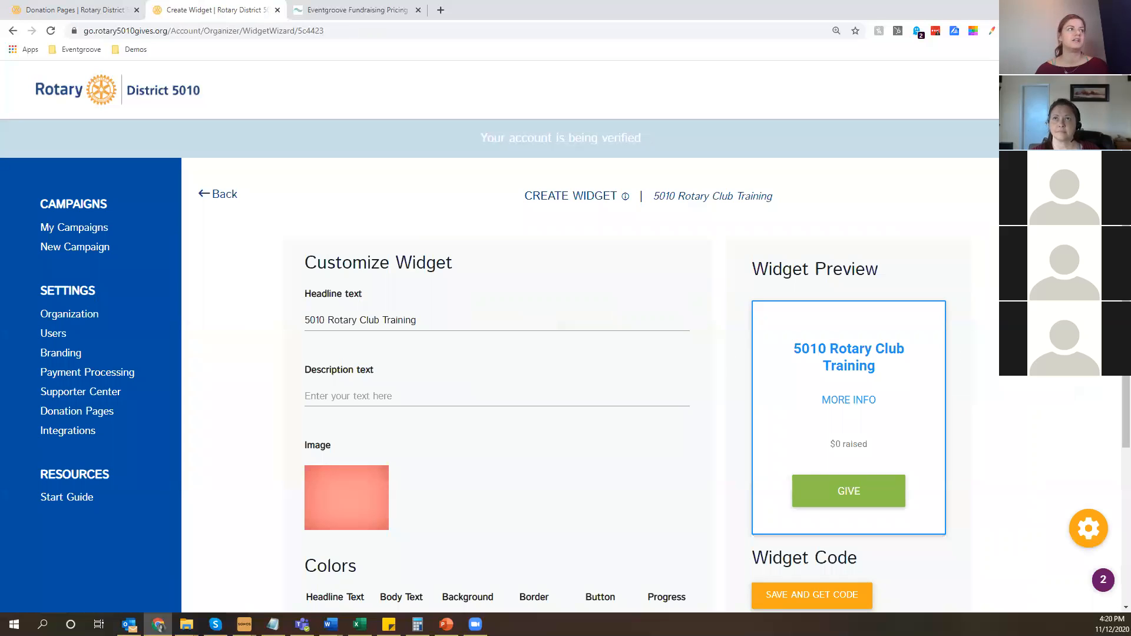
scroll(940, 267, down, 1)
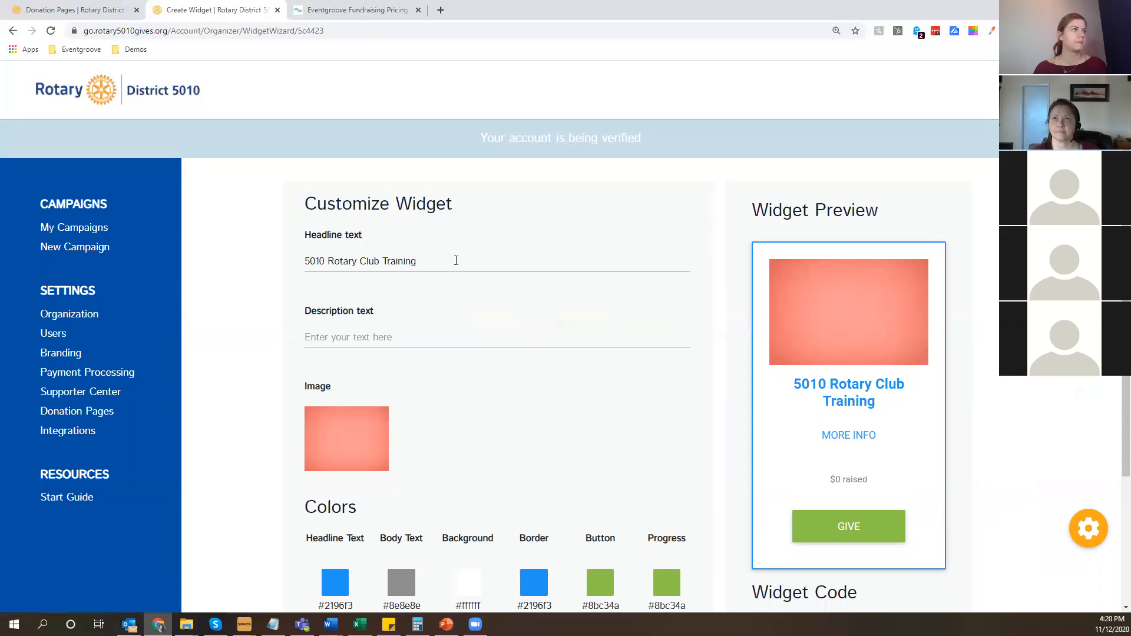
click(456, 260)
text(Happy )
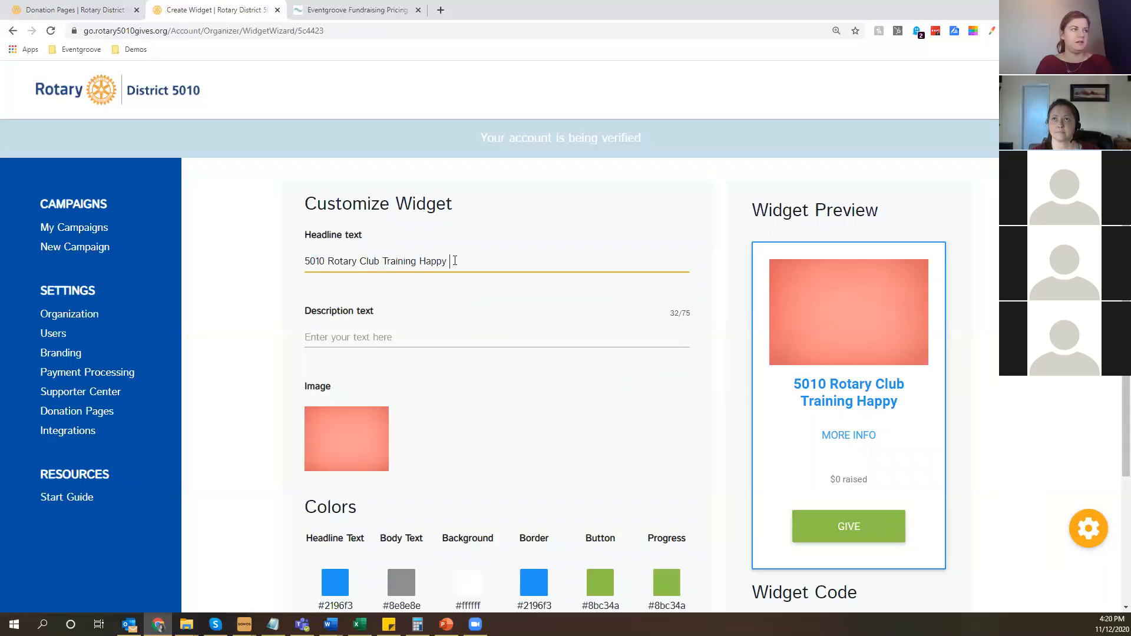
text(S)
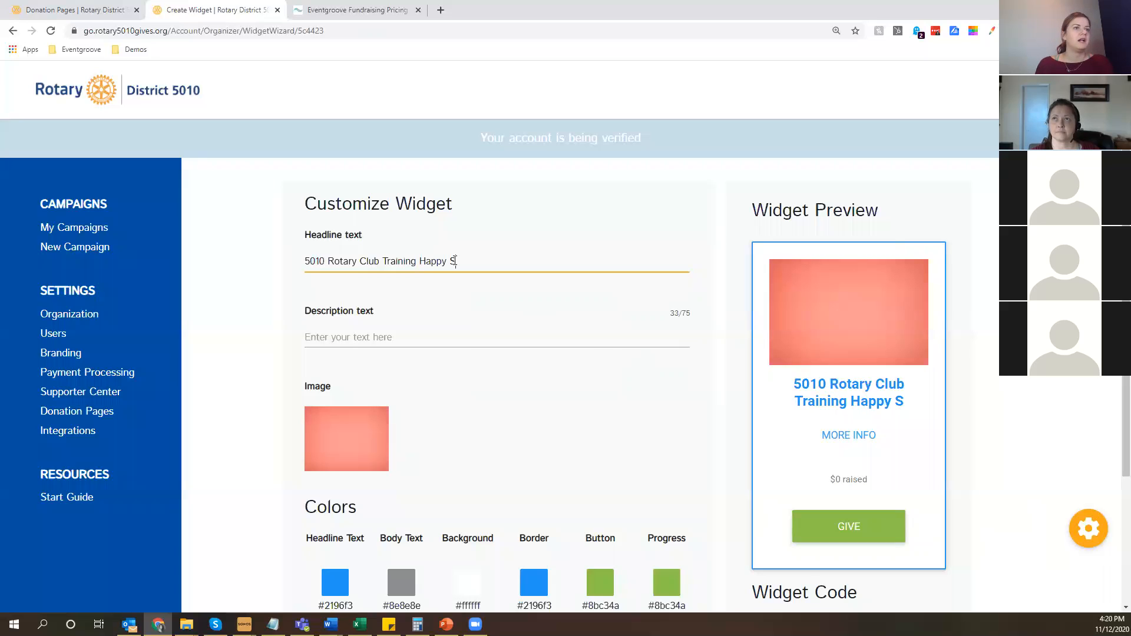
text(ad)
Save the widget to generate its embed code and look through the code and the widget preview.
scroll(842, 371, down, 1)
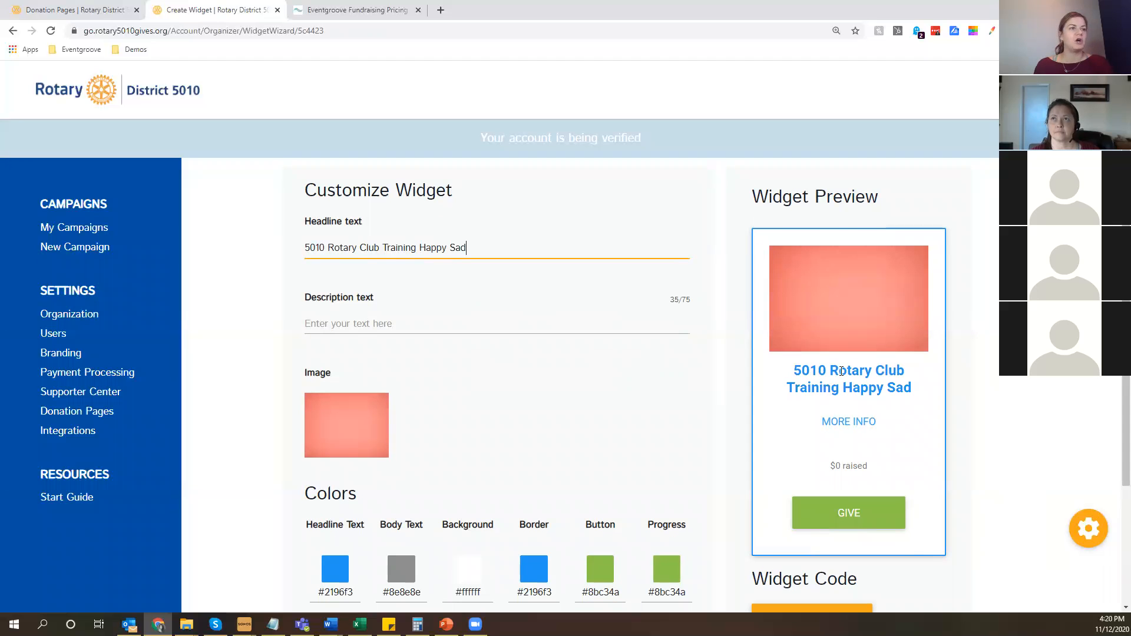
scroll(842, 371, down, 3)
click(824, 521)
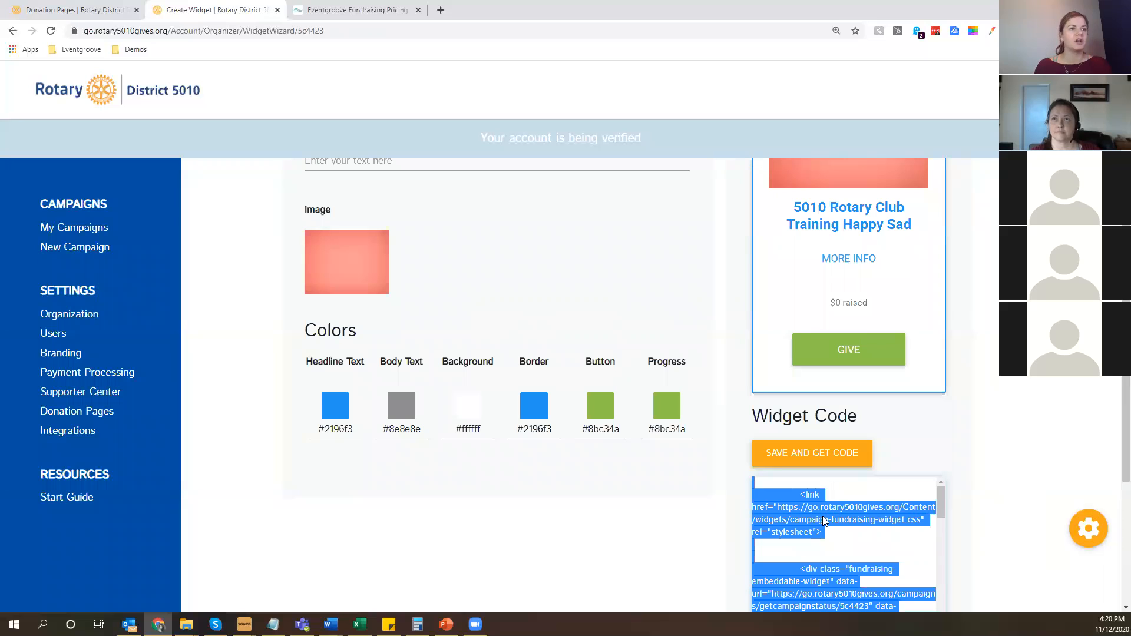
scroll(843, 517, down, 2)
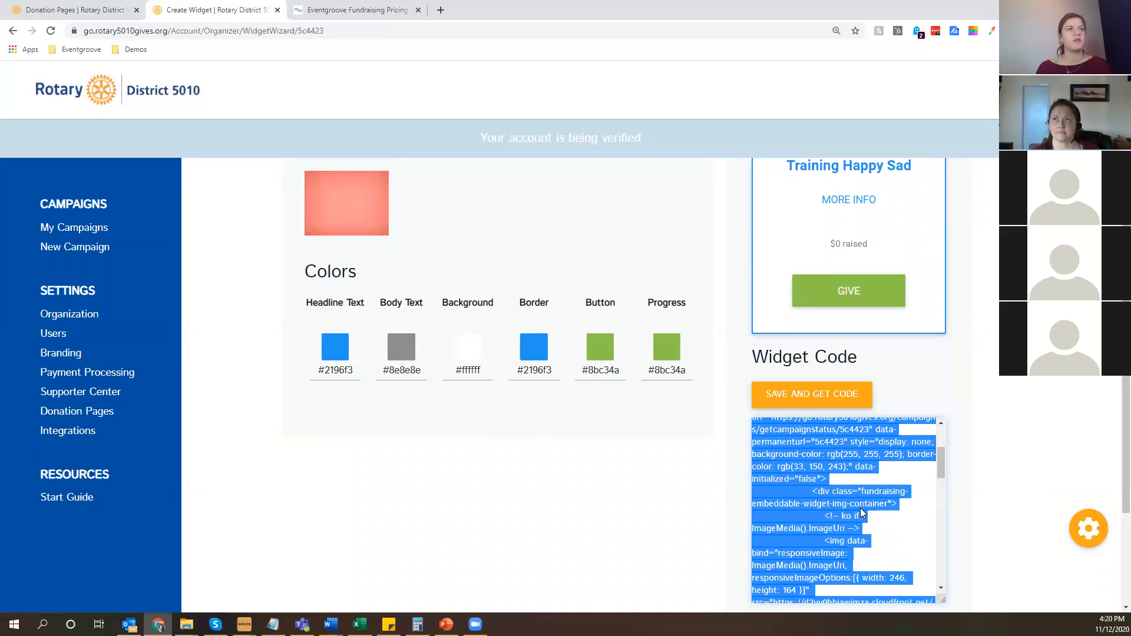
scroll(862, 513, up, 5)
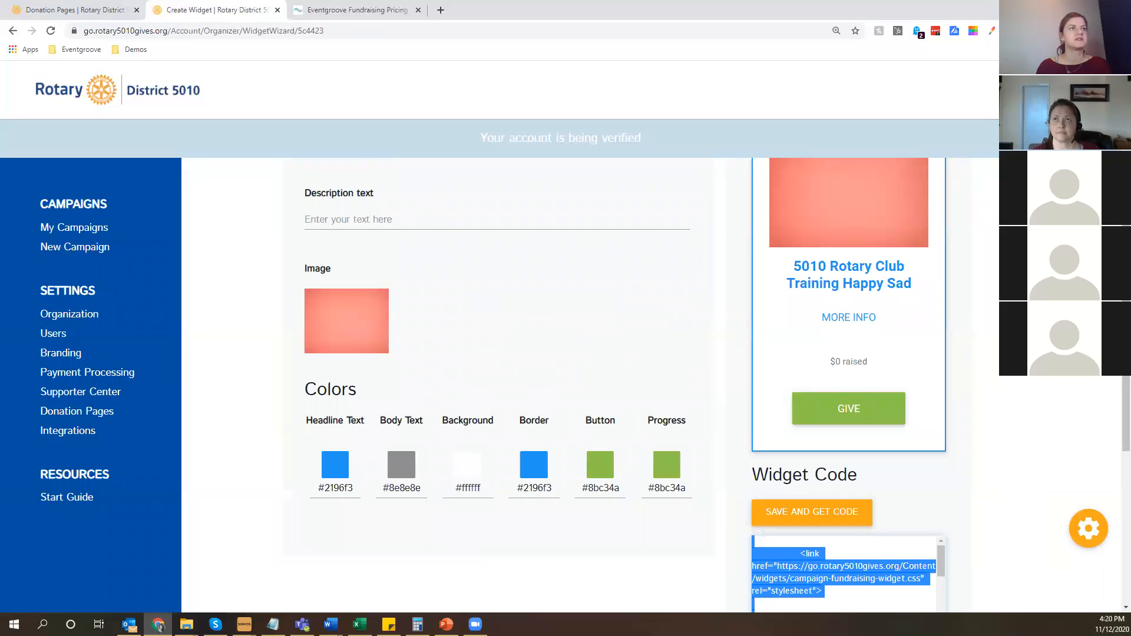
scroll(787, 415, up, 2)
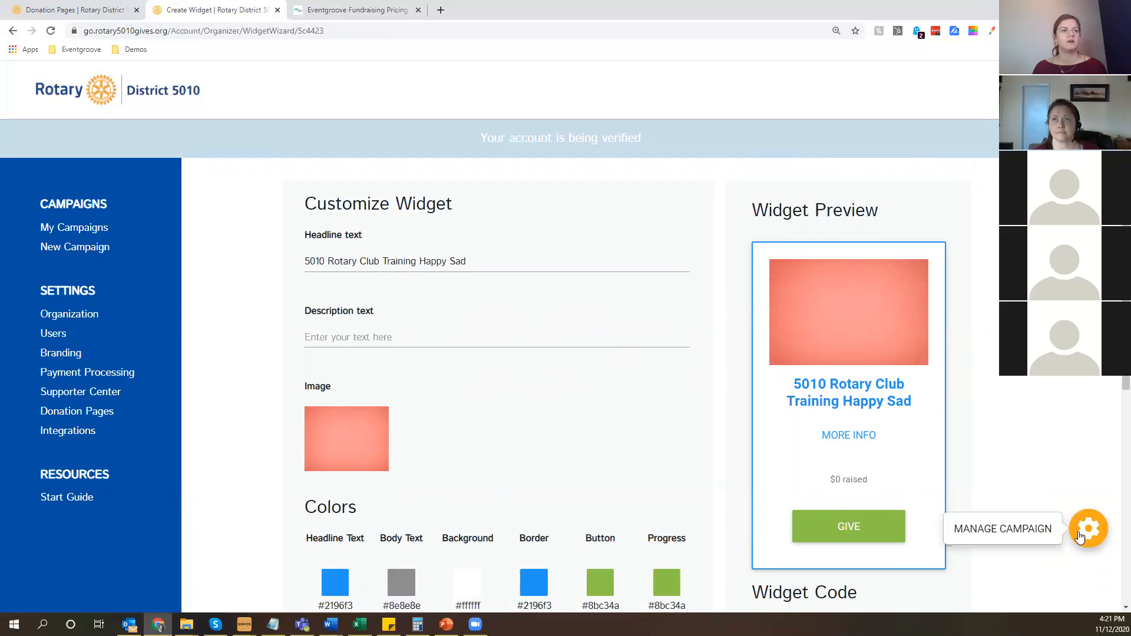
Preview the donation page's Facebook post without publishing it and return to the organization's donation pages list.
click(1088, 529)
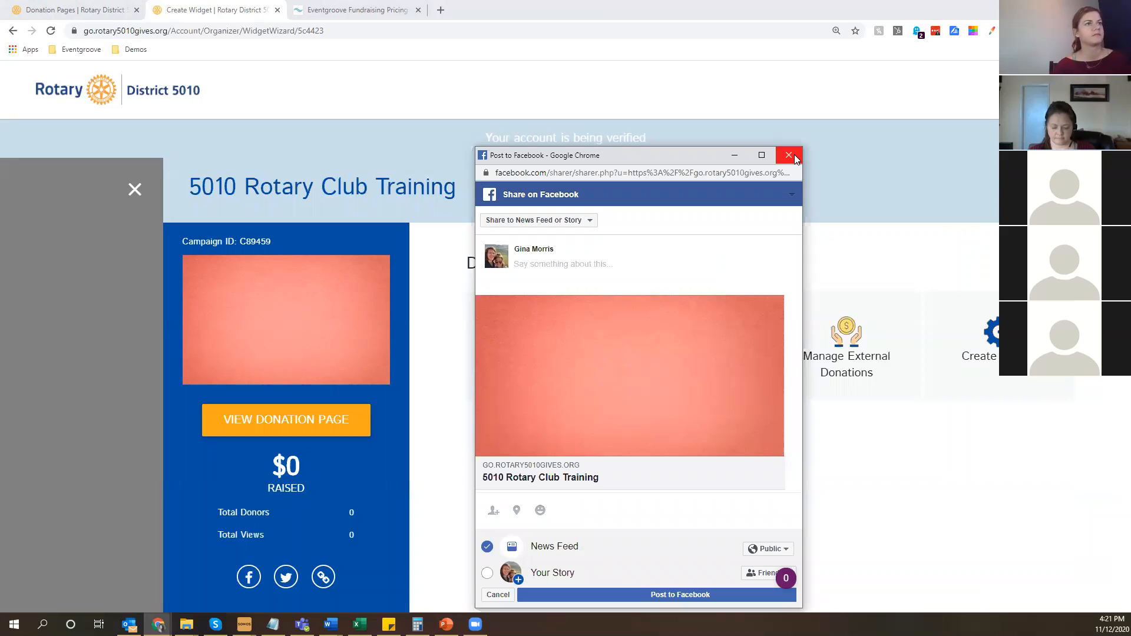
click(789, 156)
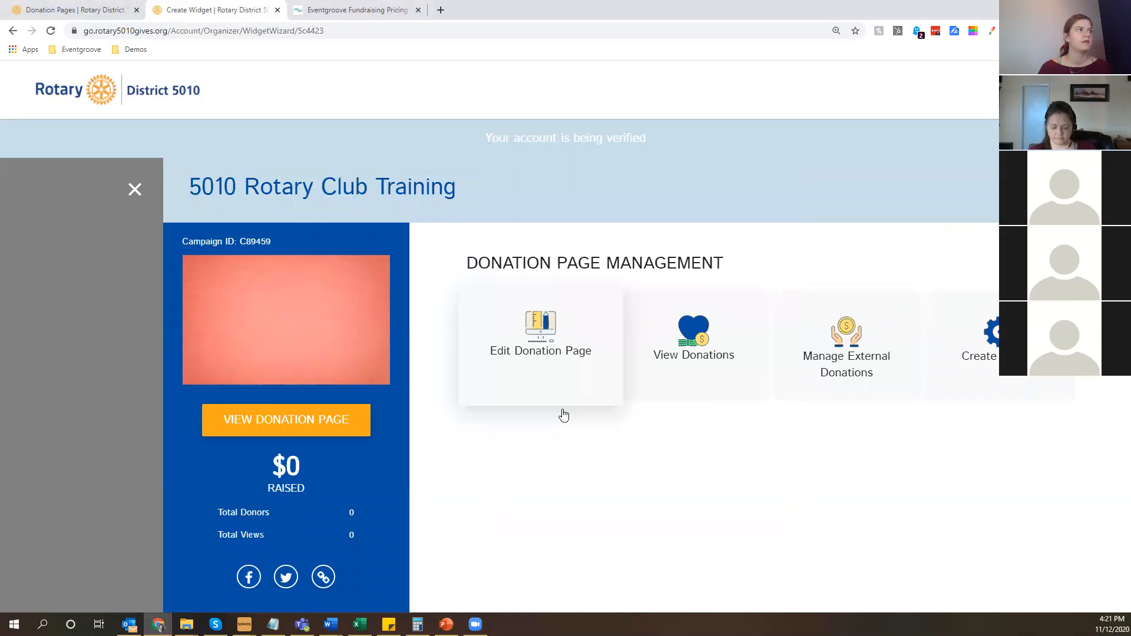
click(74, 406)
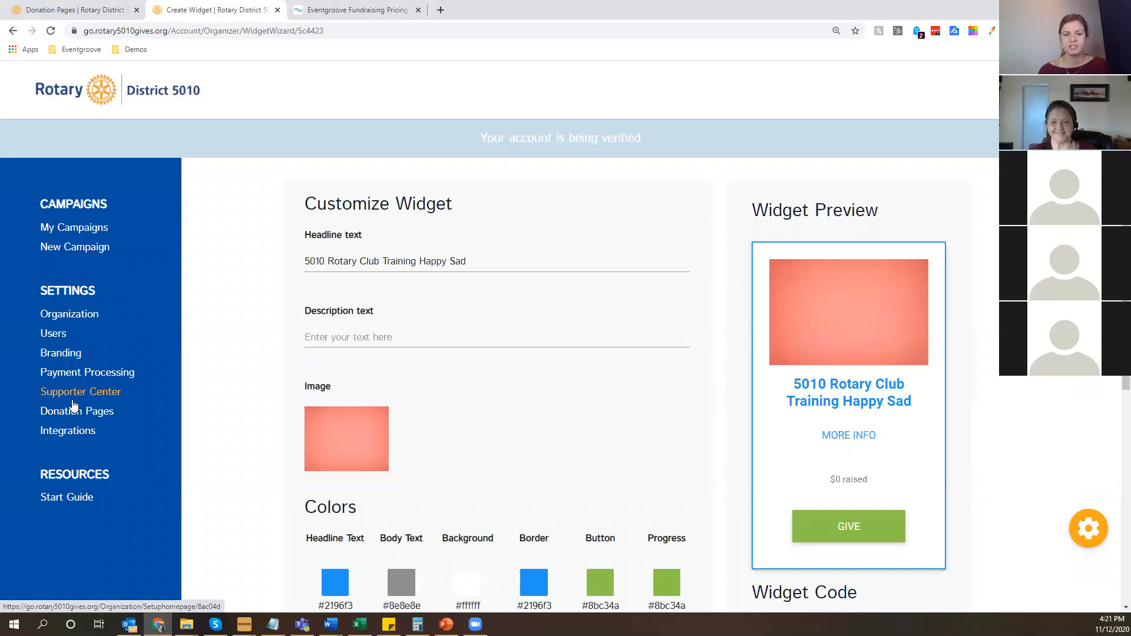
click(73, 411)
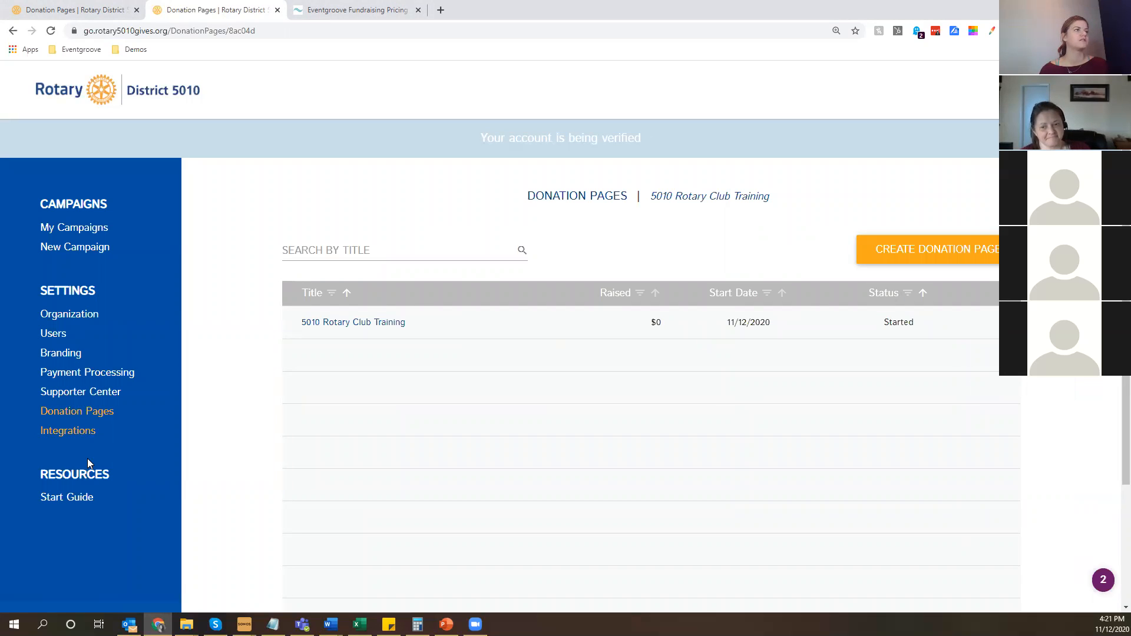
Review the Get Started and Add Details tasks in the start guide and open the organization's campaigns list.
click(77, 500)
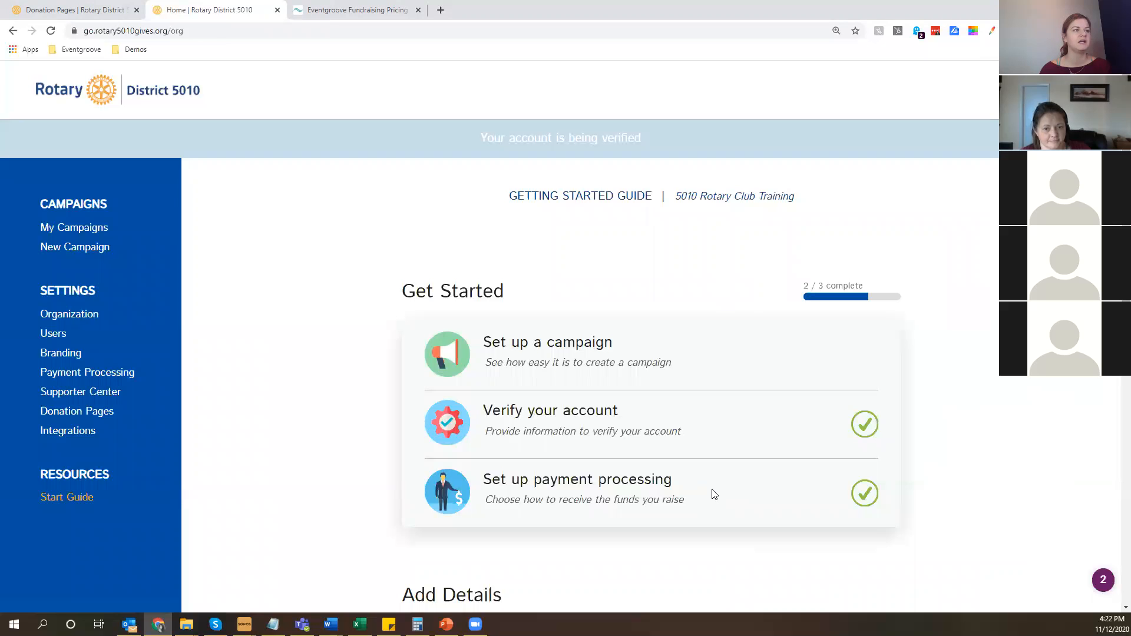
scroll(411, 418, down, 4)
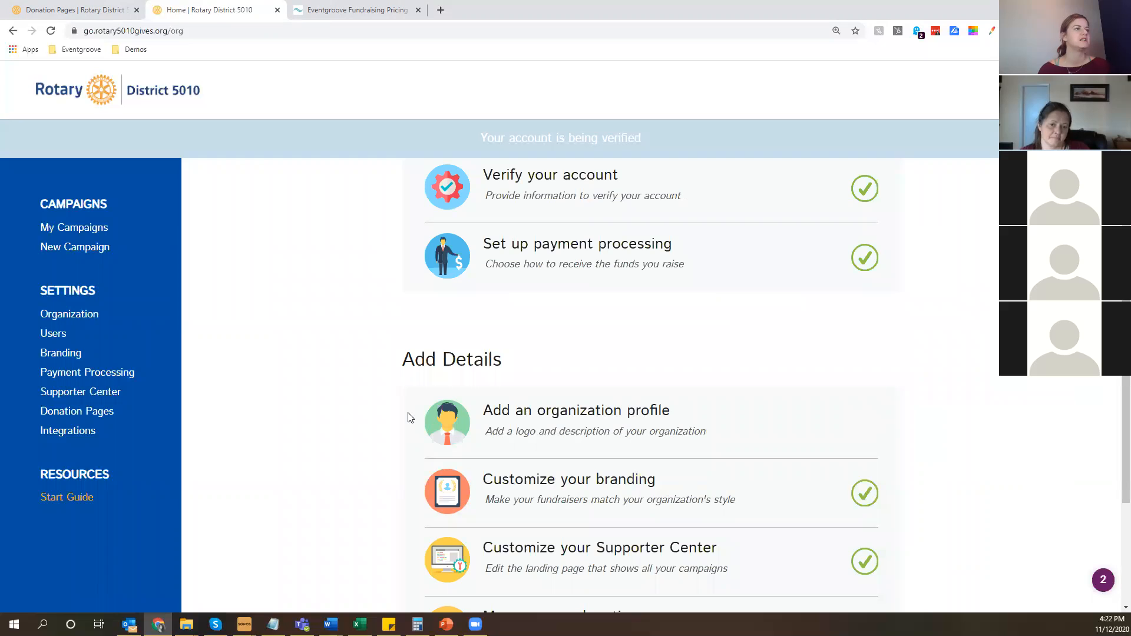
scroll(383, 407, down, 3)
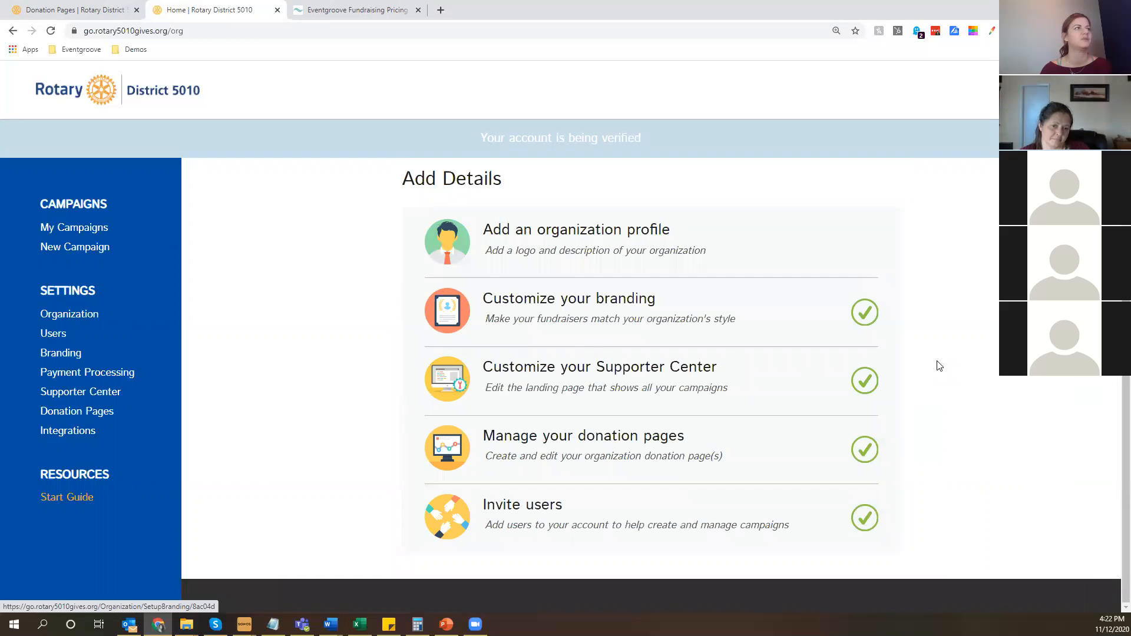
scroll(960, 370, up, 3)
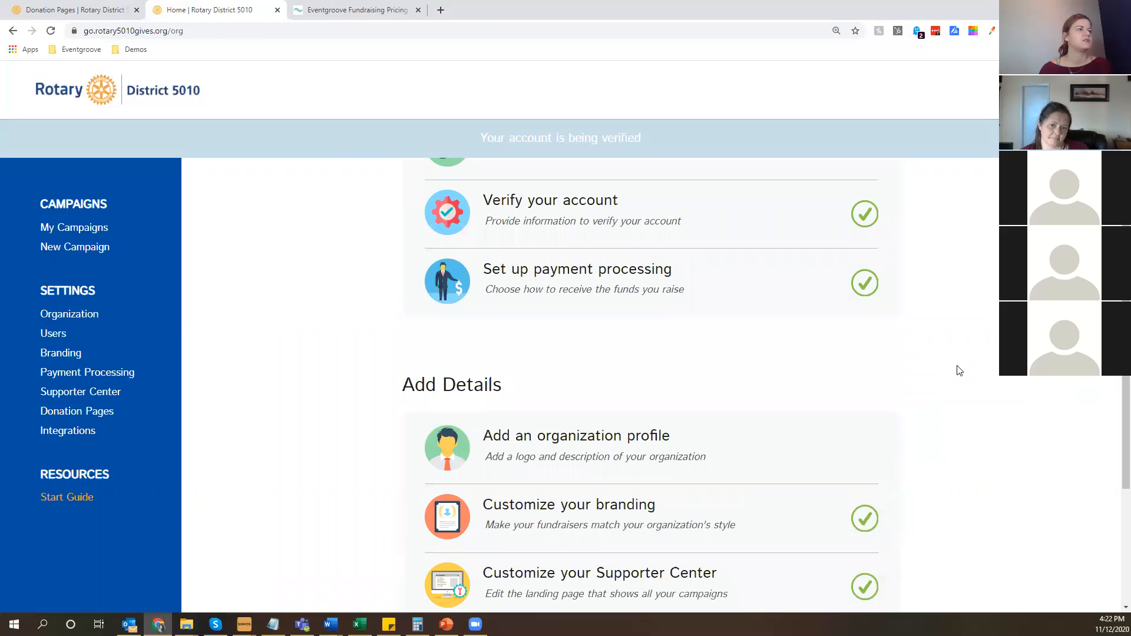
scroll(52, 506, up, 1)
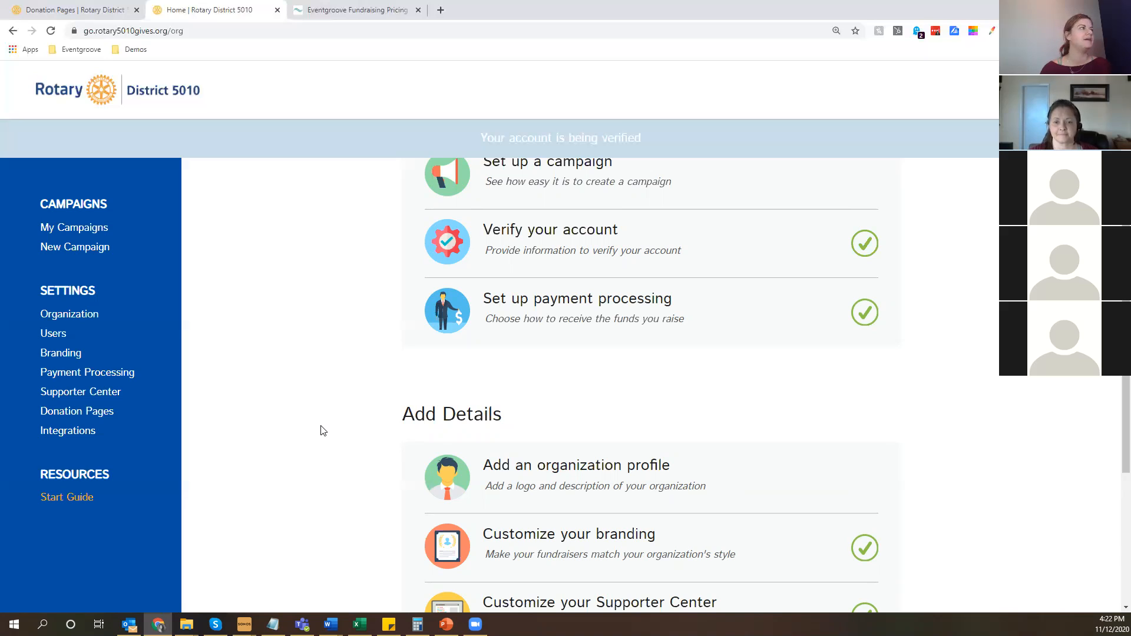
click(114, 203)
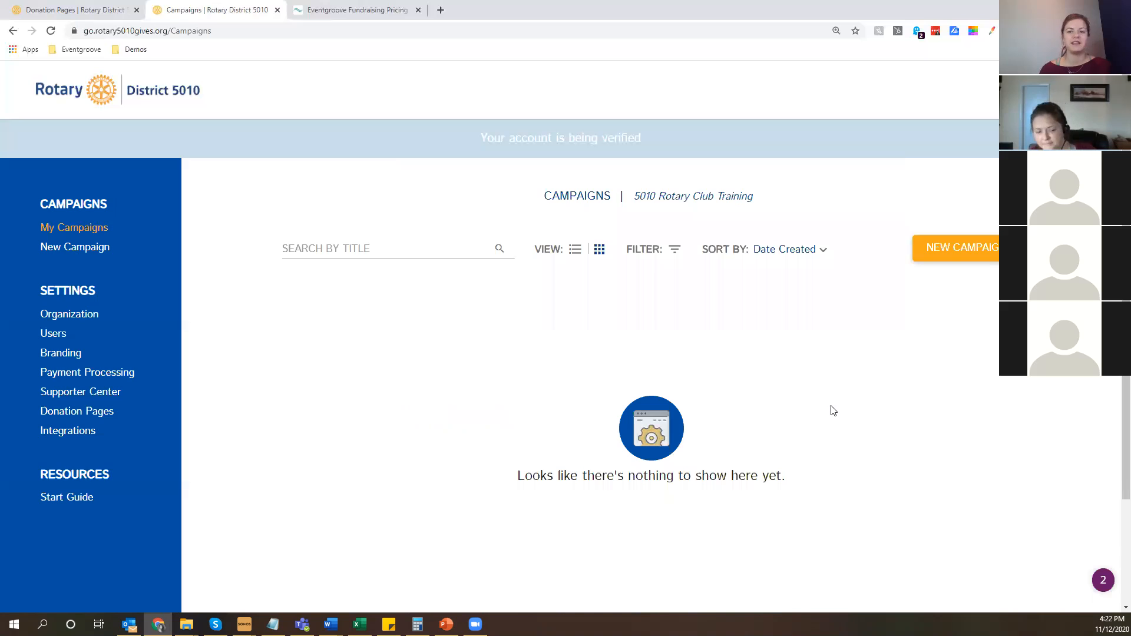